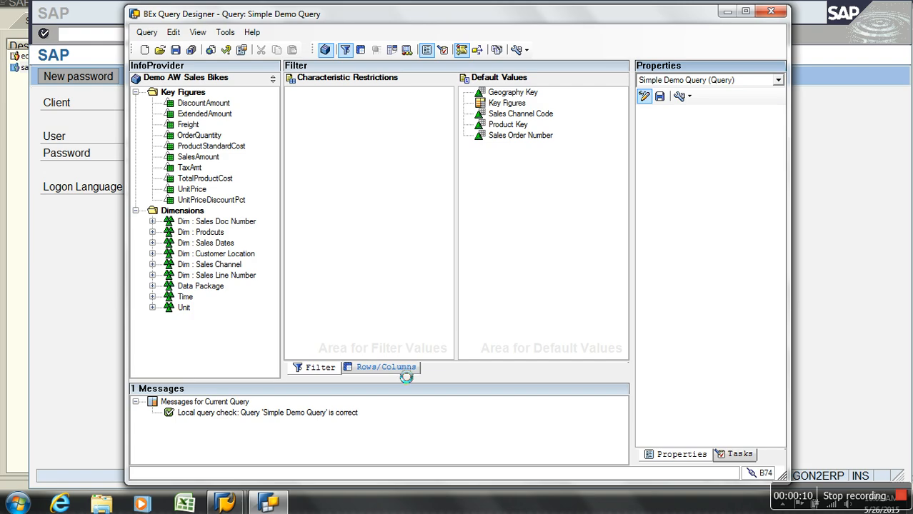
Step: Remove all the free characteristics and the Key Figures structure in the columns from the query layout
left_click(344, 116, "shift")
left_click_drag(344, 115, 250, 188)
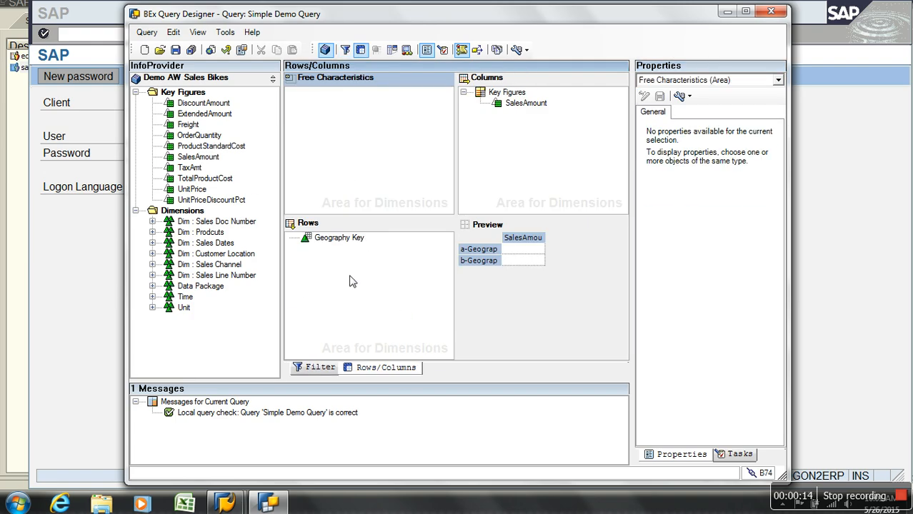
left_click_drag(505, 93, 182, 211)
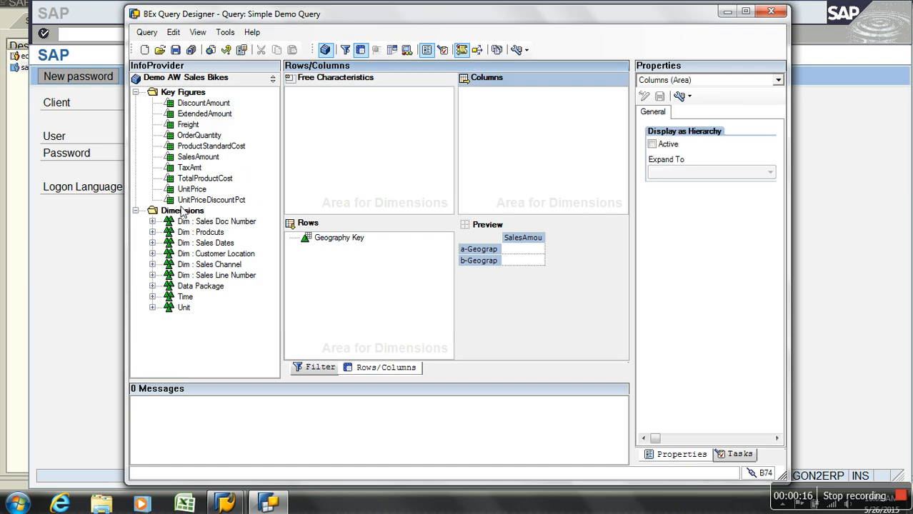
Step: Add the key figures SalesAmount and OrderQuantity to the query rows below Geography Key
left_click_drag(204, 158, 336, 252)
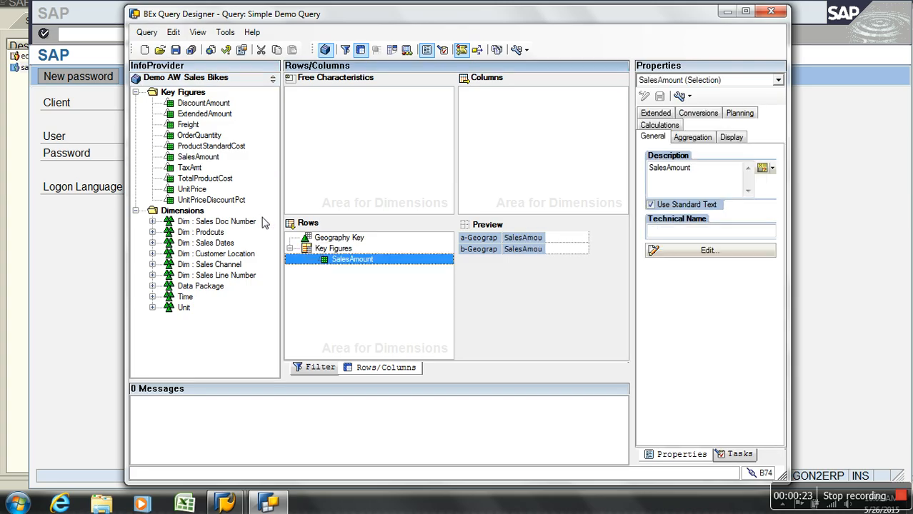
left_click_drag(201, 136, 343, 278)
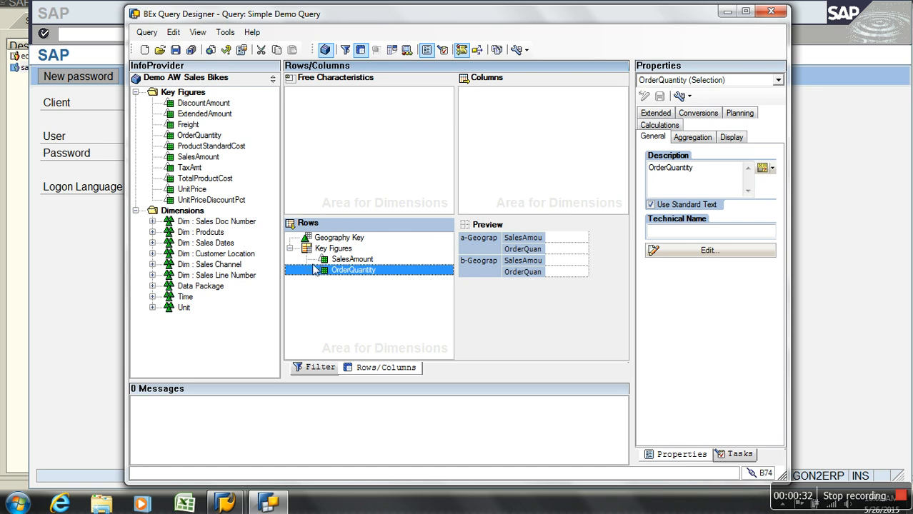
Step: Place Sales Channel Code from the Sales Channel dimension in the query columns and save the query
left_click(152, 265)
left_click_drag(236, 276, 510, 141)
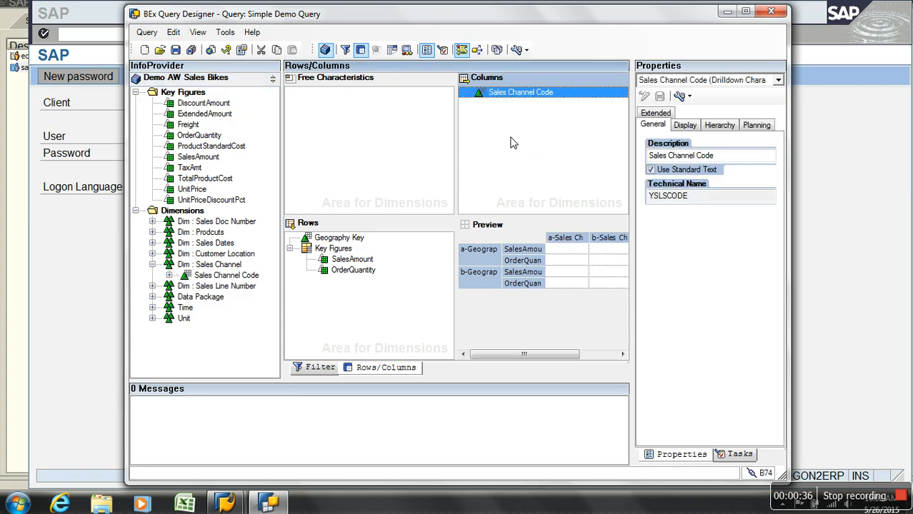
left_click(175, 49)
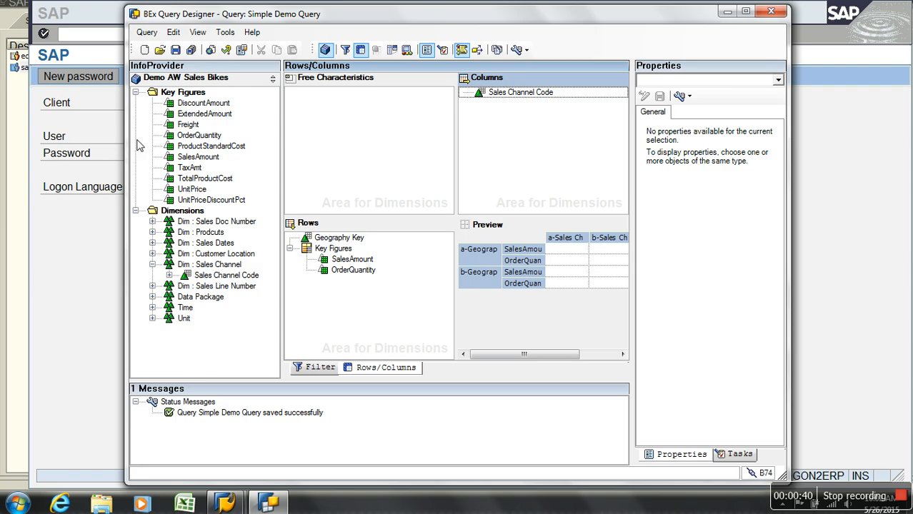
Step: Execute the query on the web and try to load the report with the address's host name replaced by 192.168.0.6
left_click(213, 53)
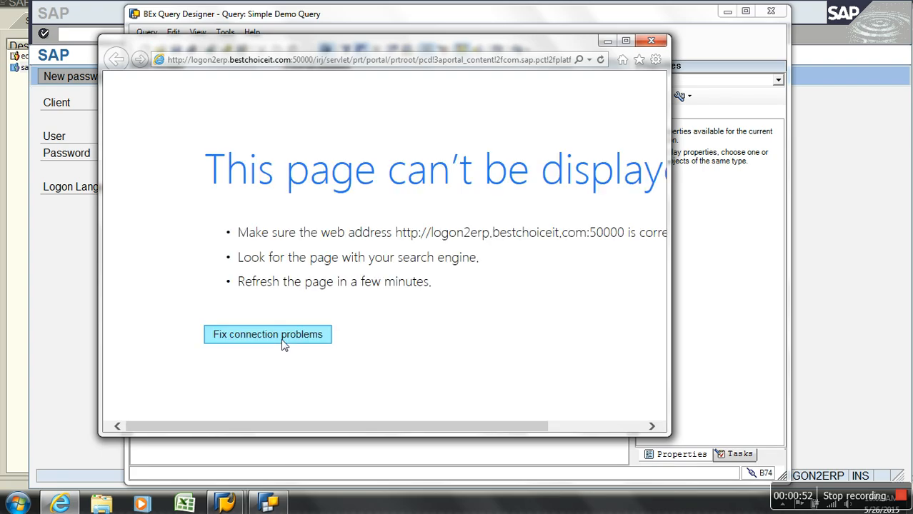
left_click(224, 66)
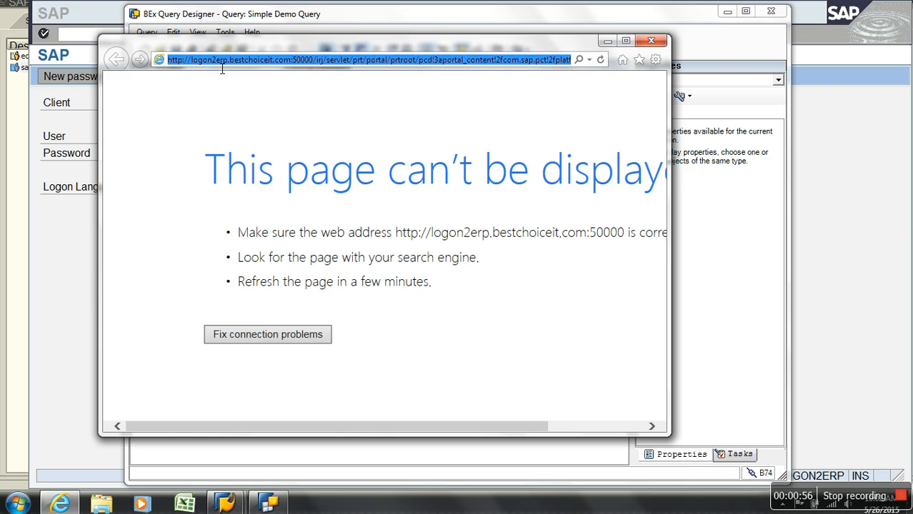
right_click(190, 62)
left_click(268, 60)
left_click_drag(293, 65, 201, 76)
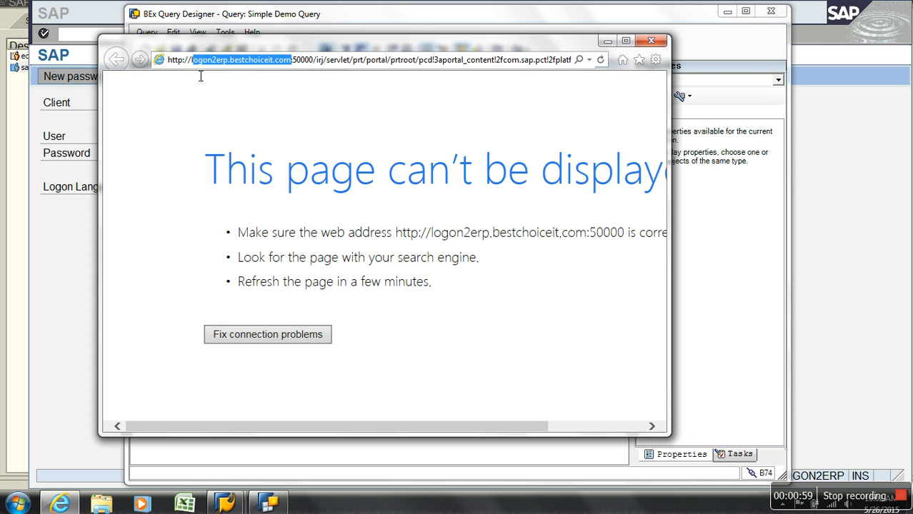
key("BackSpace")
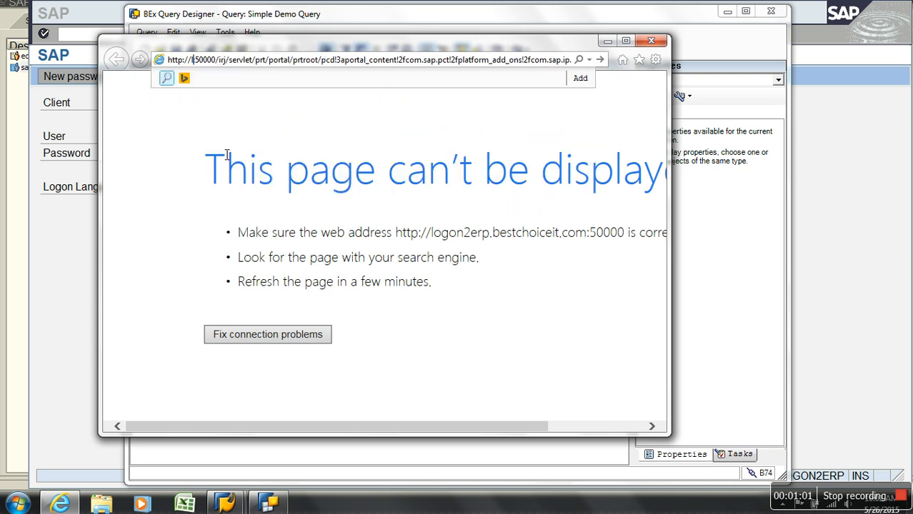
key("Delete")
type("192.168")
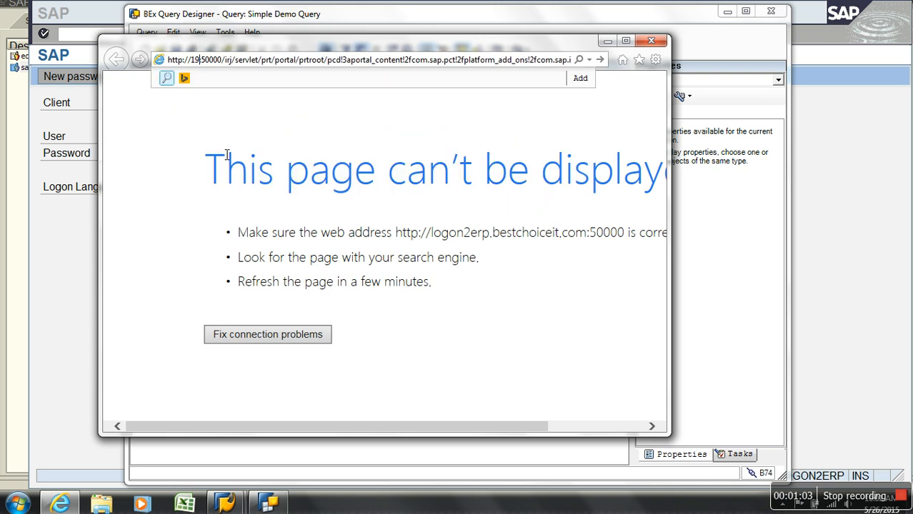
type(".0.6")
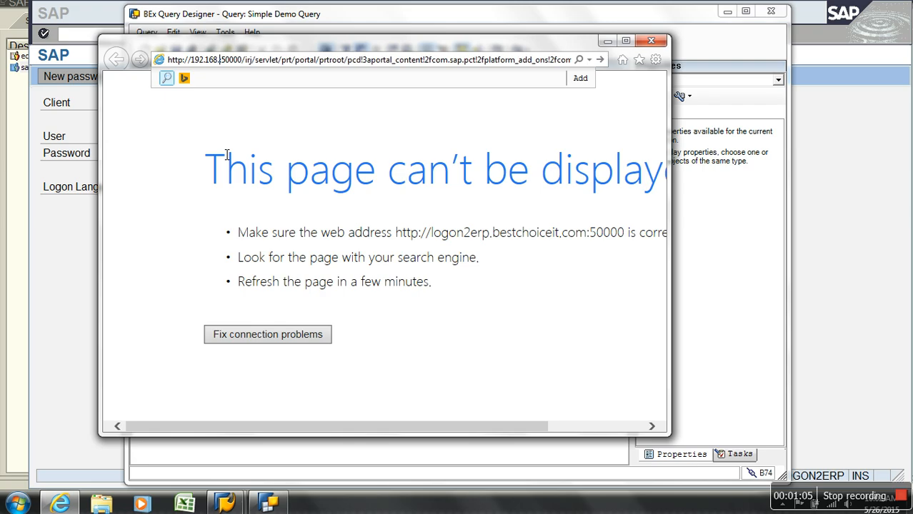
key("Return")
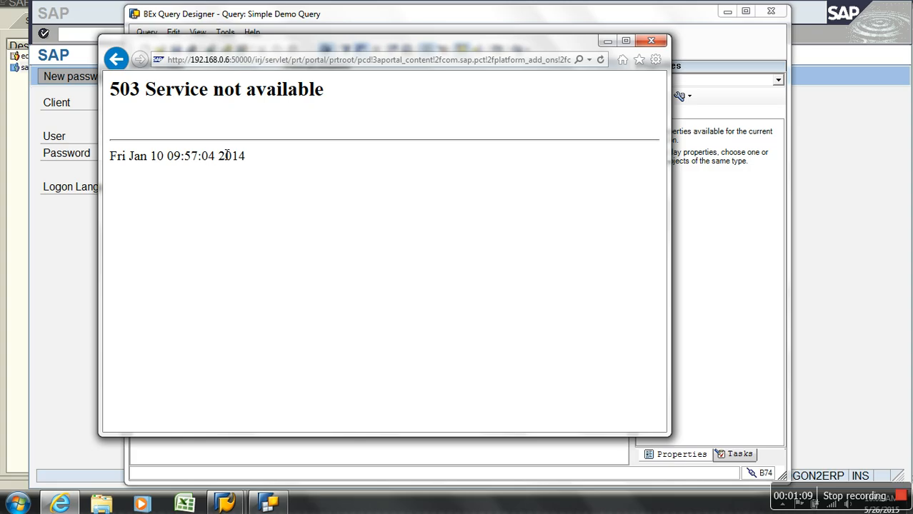
Step: Try to load the report page again twice from its current address
left_click(231, 64)
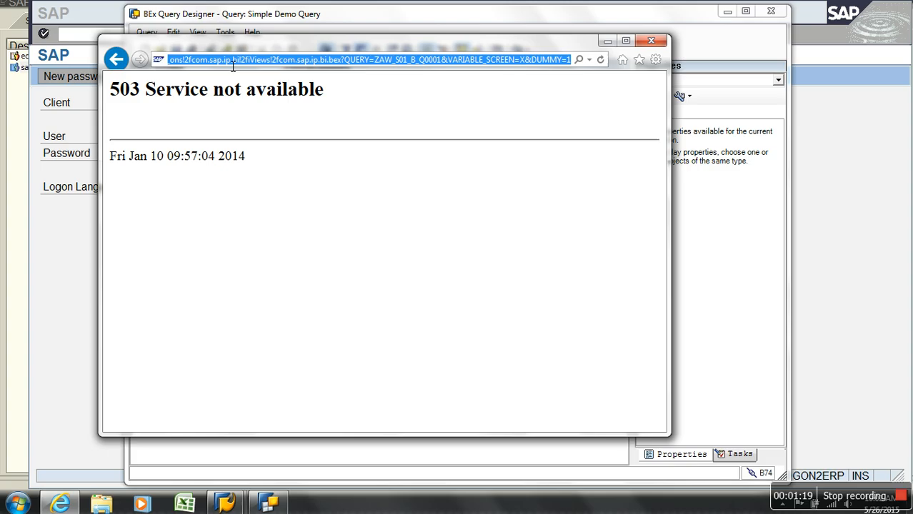
key("Return")
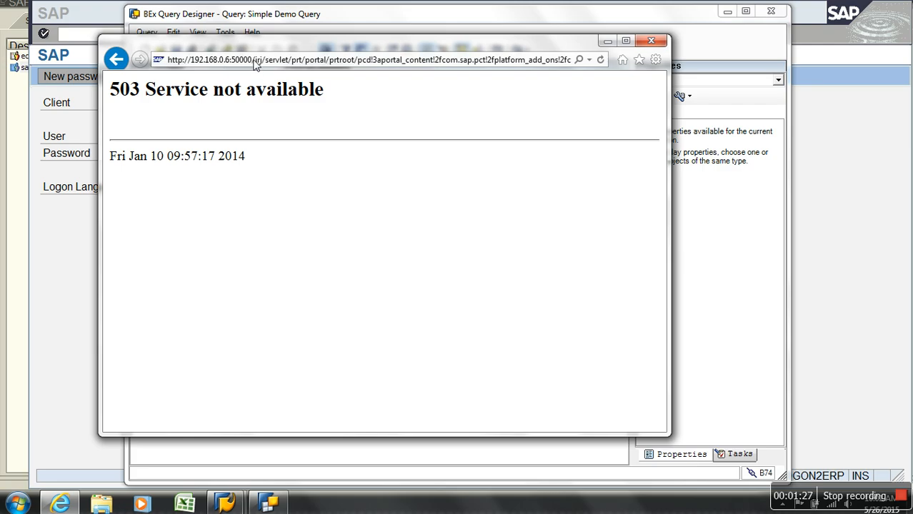
left_click_drag(110, 89, 336, 90)
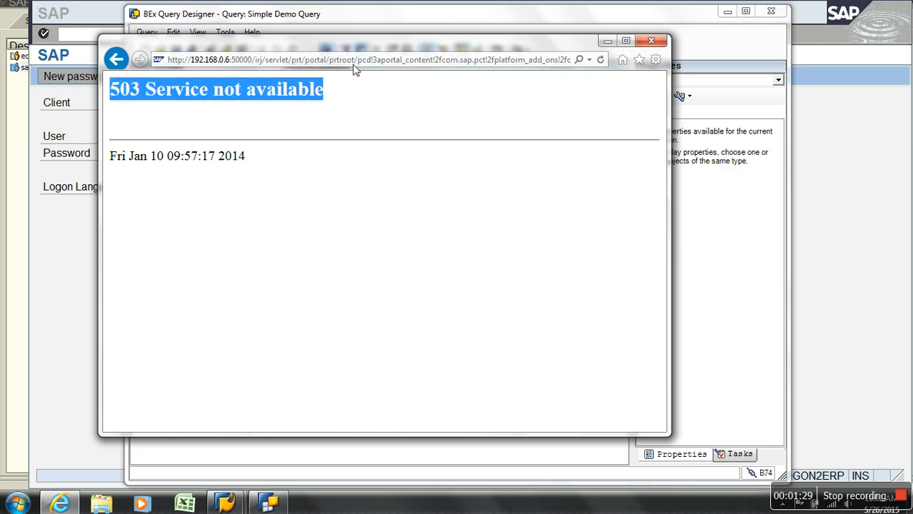
left_click(354, 62)
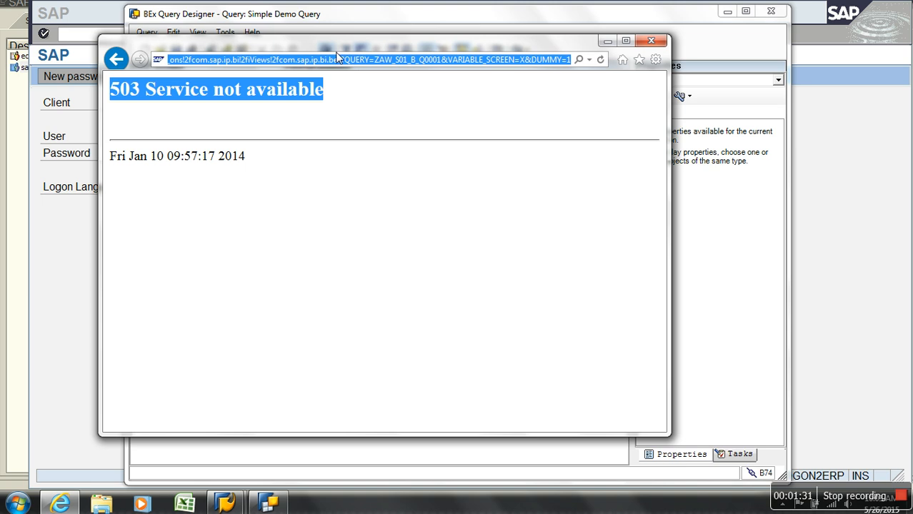
key("Return")
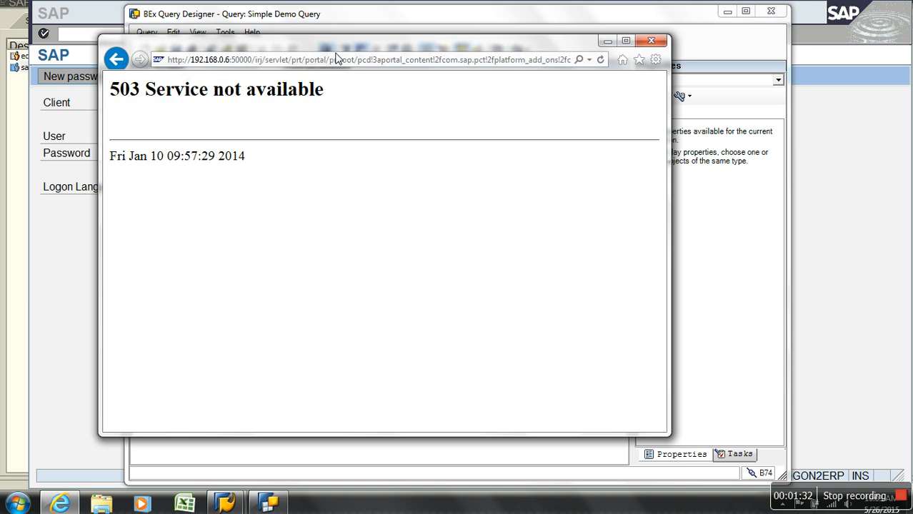
left_click(242, 66)
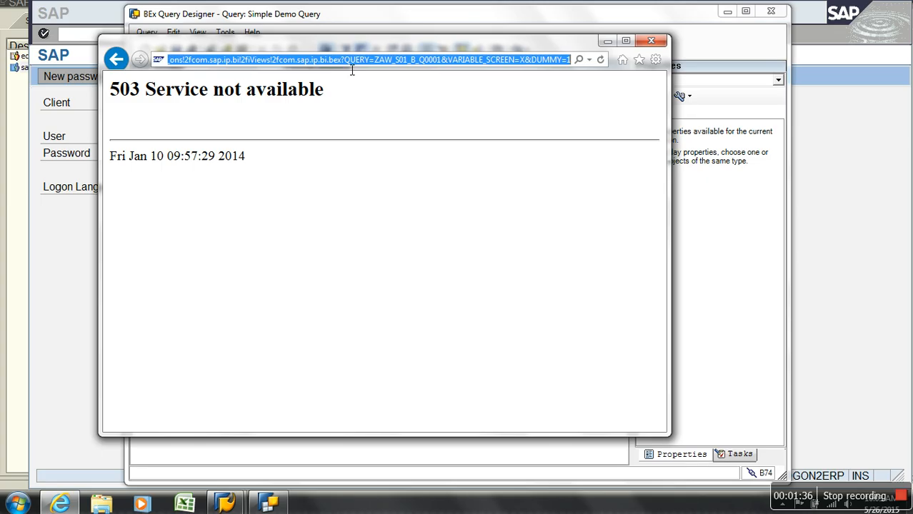
type("ht")
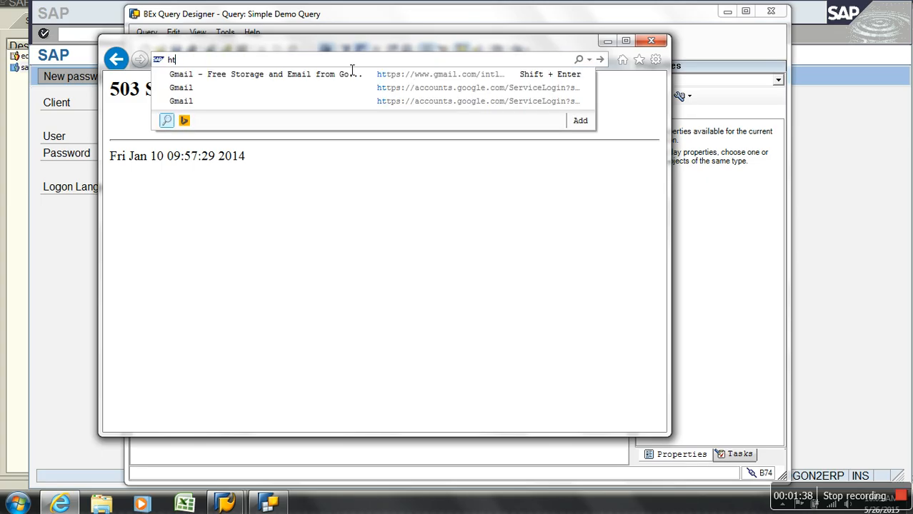
type("tp:")
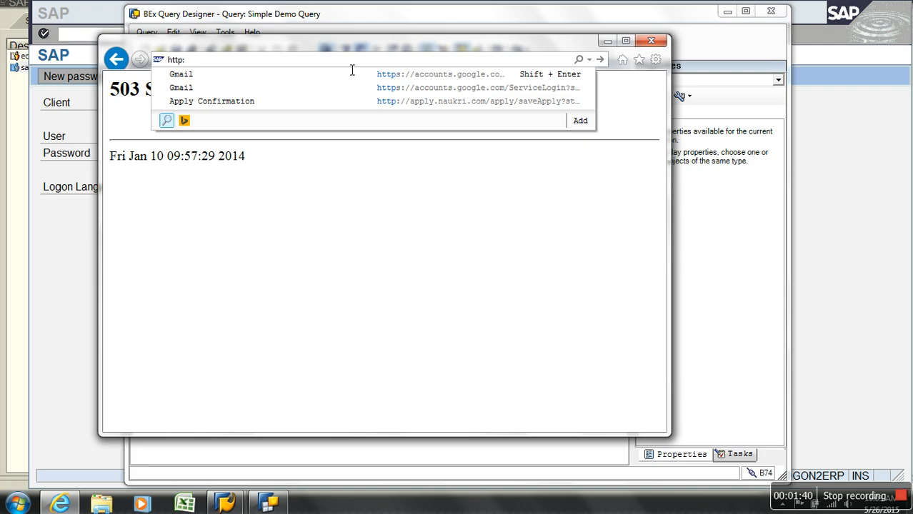
type("//192.168.0.6:50000/")
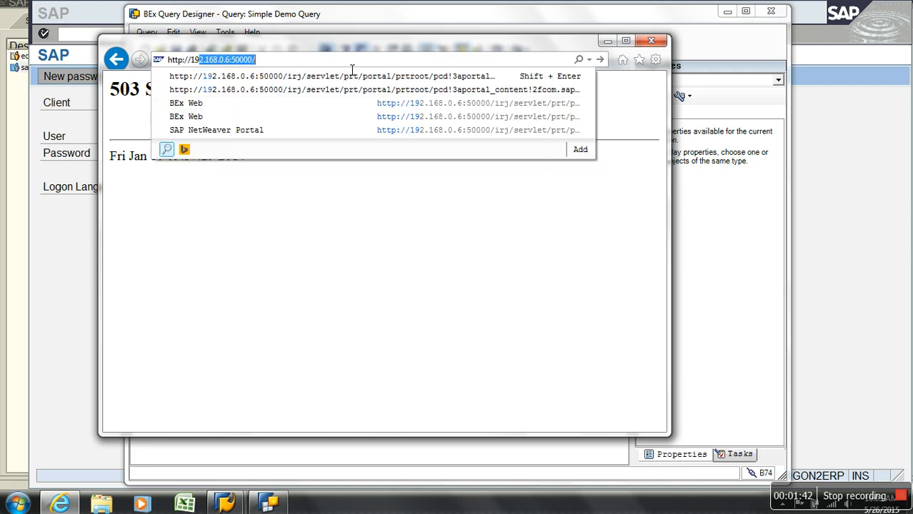
left_click(355, 90)
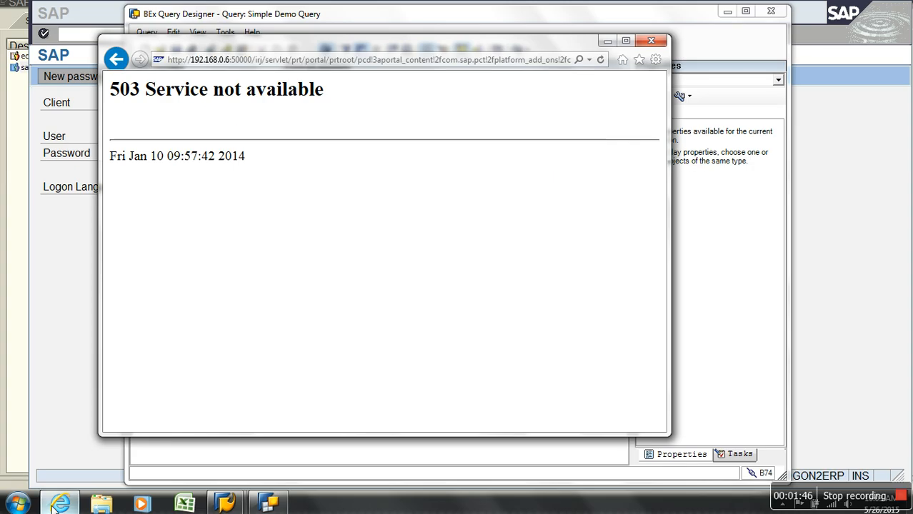
Step: Reload the report page from its address and with Refresh, and close the browser window
mouse_move(59, 506)
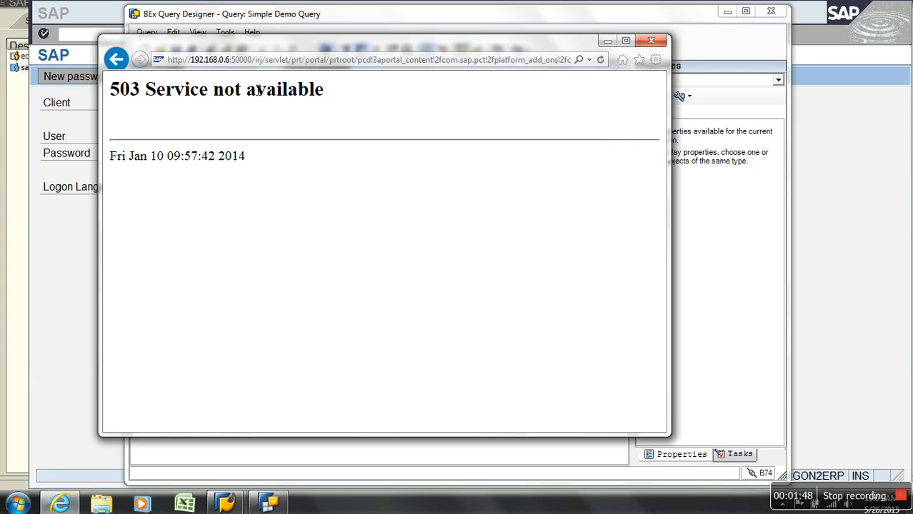
left_click(258, 60)
key("Return")
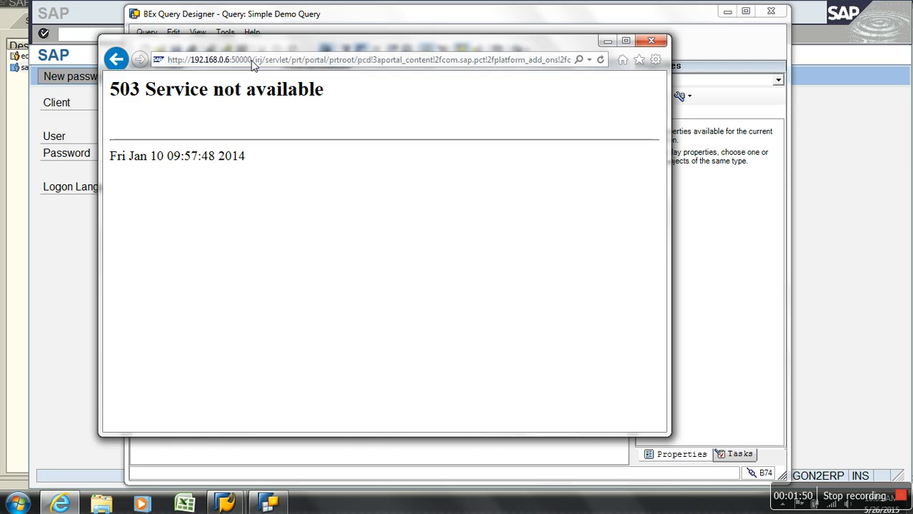
left_click(601, 60)
left_click(600, 61)
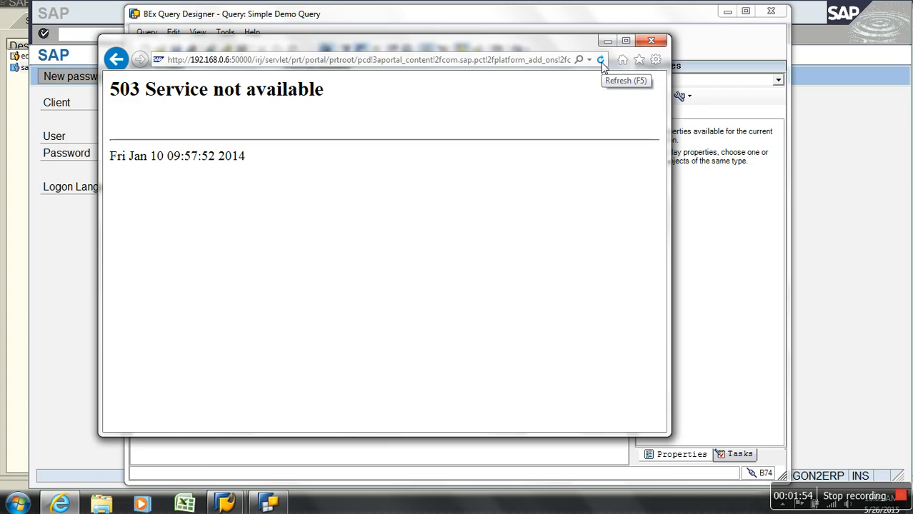
left_click(654, 43)
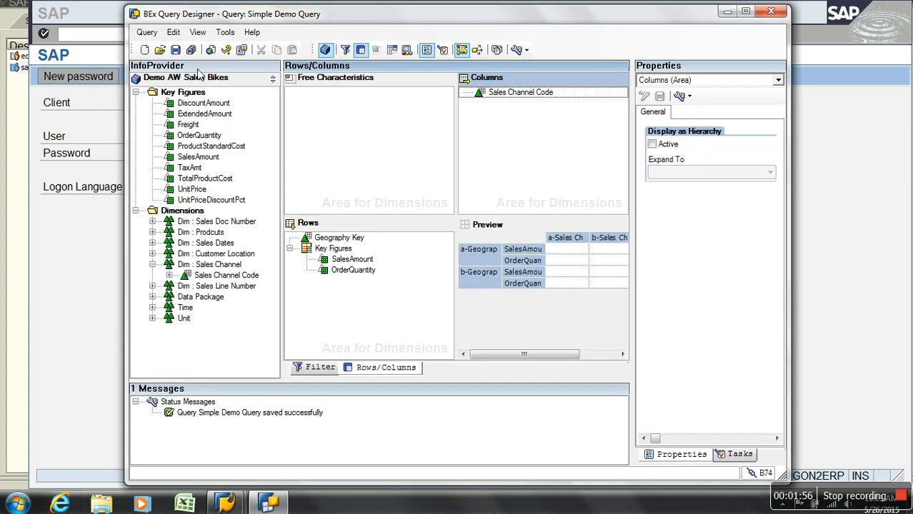
Step: Execute the query on the web again, copy its address, replace the host name with 192.168.0.6 and load the page
left_click(211, 50)
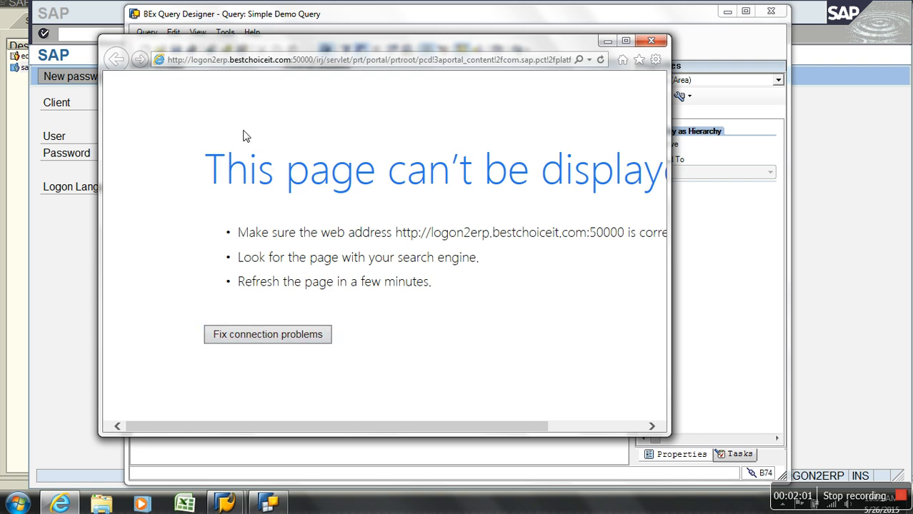
left_click(234, 59)
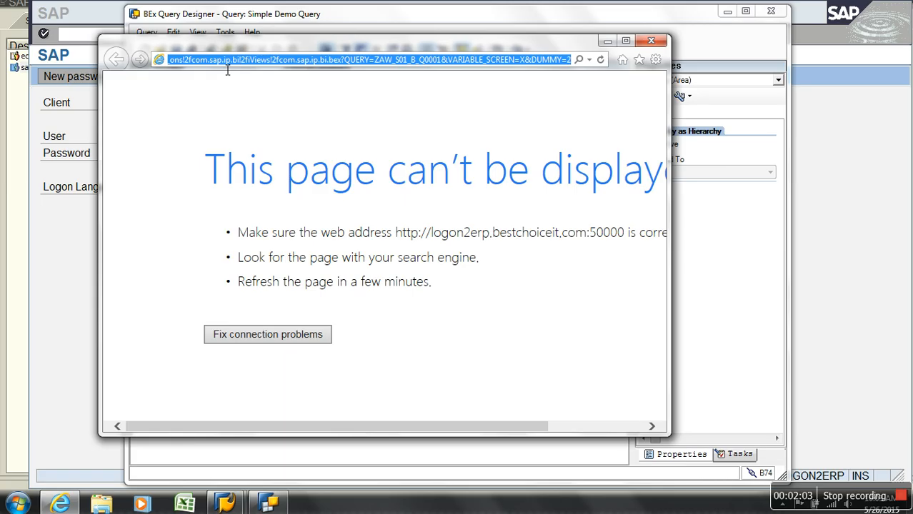
key("ctrl+c")
left_click(227, 65)
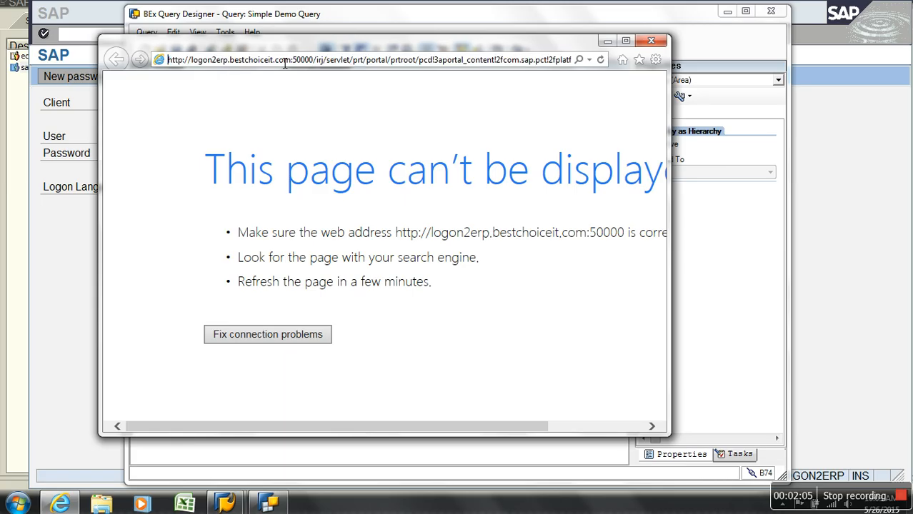
left_click_drag(292, 63, 192, 63)
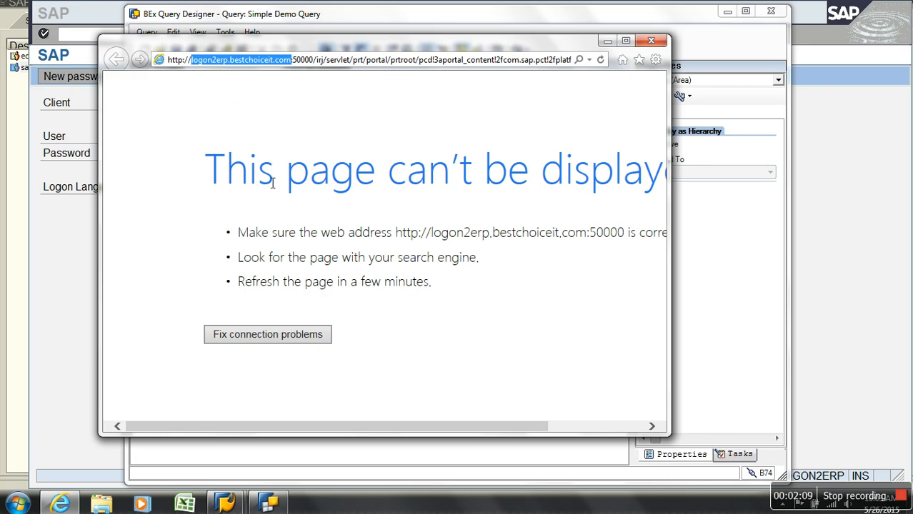
key("BackSpace")
type("1")
type("92.168")
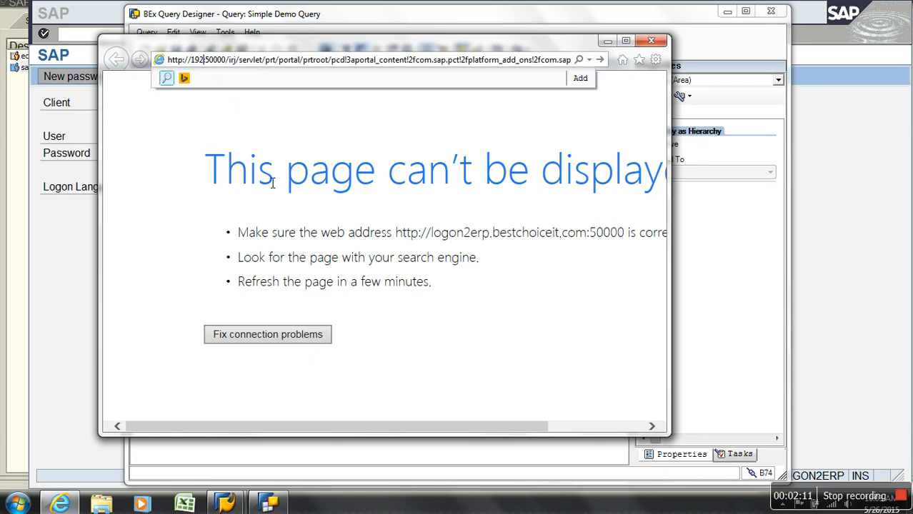
type(".0.1")
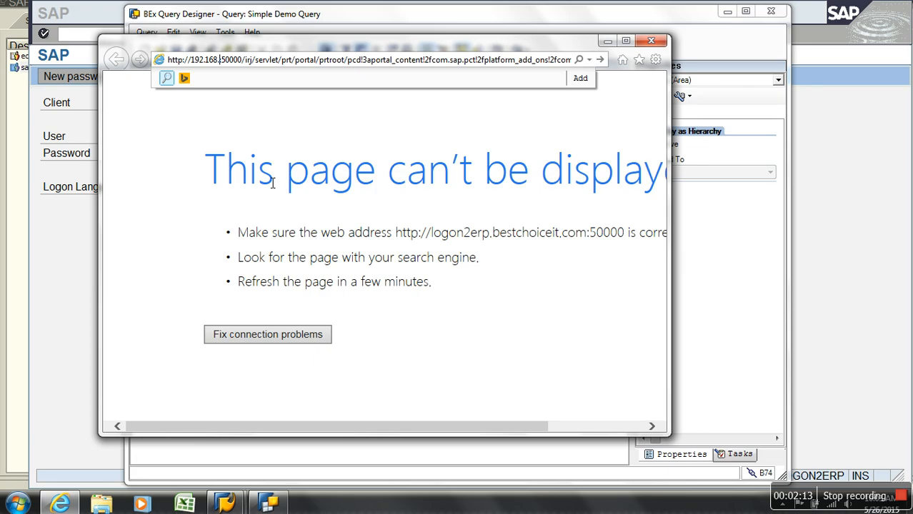
key("BackSpace")
type("6")
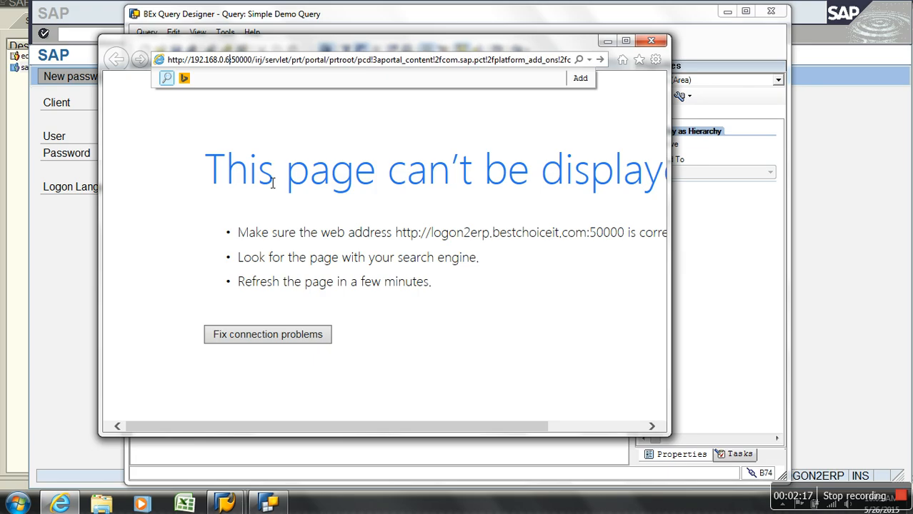
key("Return")
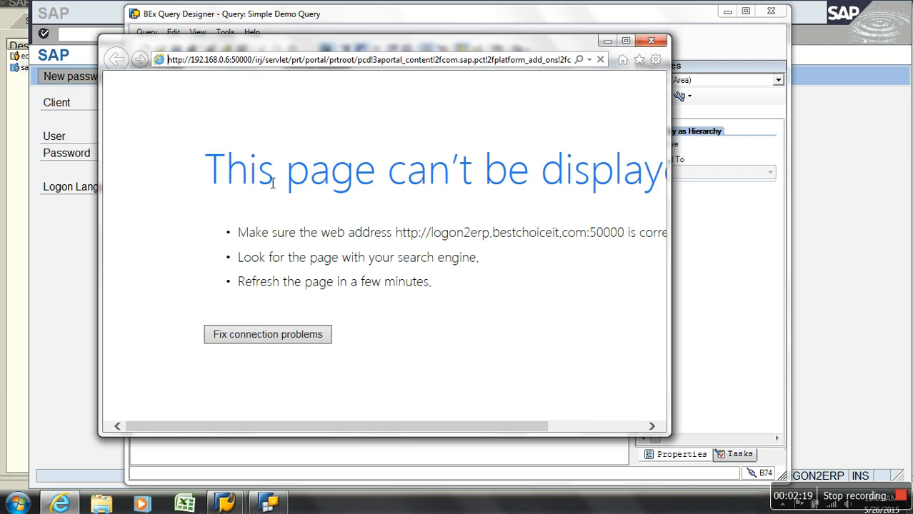
Step: Load the report page, and try it again with the host address changed to 192.168.0.1
left_click(235, 63)
left_click(212, 63)
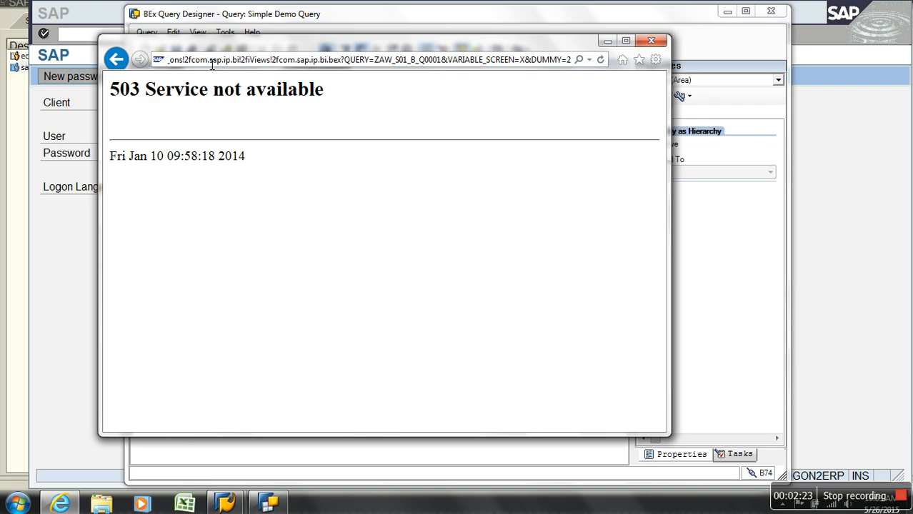
key("Home")
left_click(232, 65)
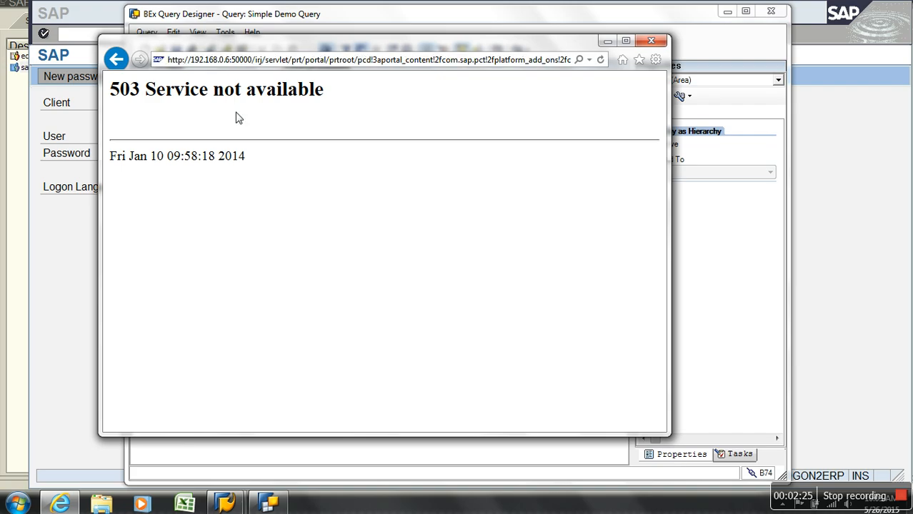
key("BackSpace")
type("1")
key("Return")
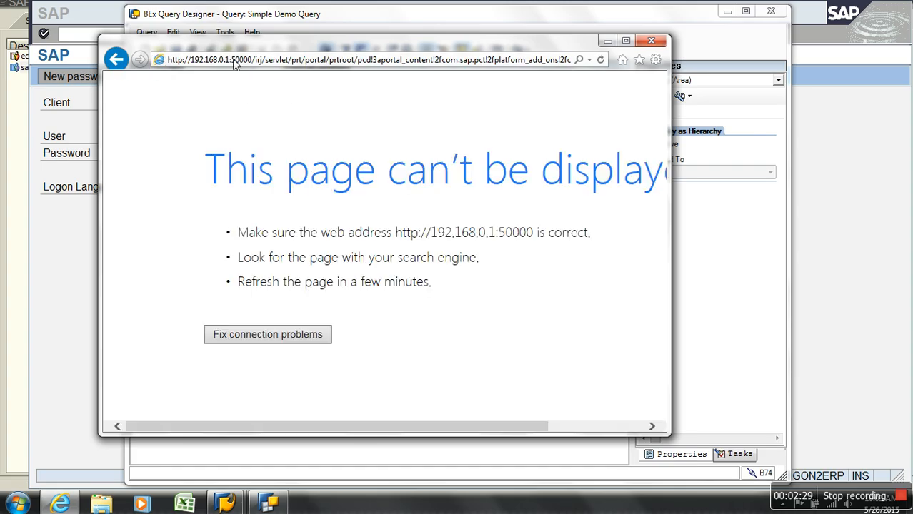
Step: Change the host in the report address to 192.168.0.6 and load the page
left_click(234, 70)
left_click(174, 54)
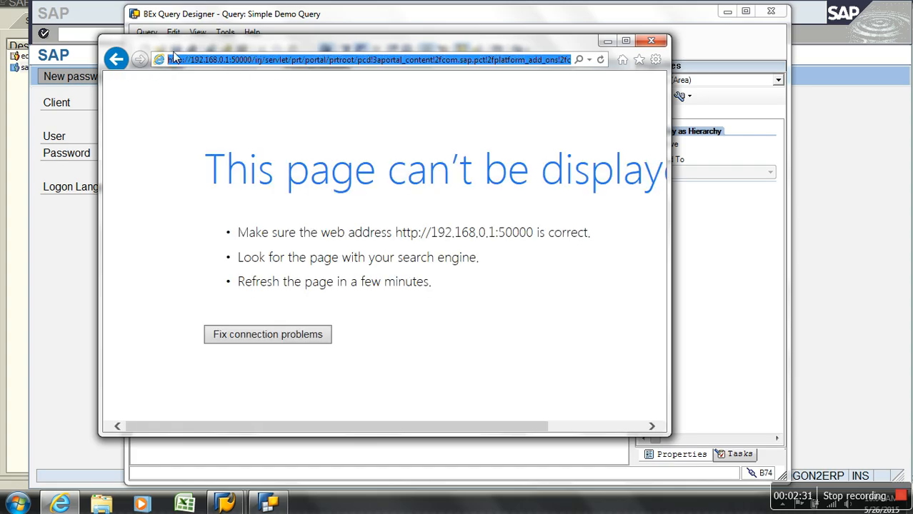
left_click(226, 60)
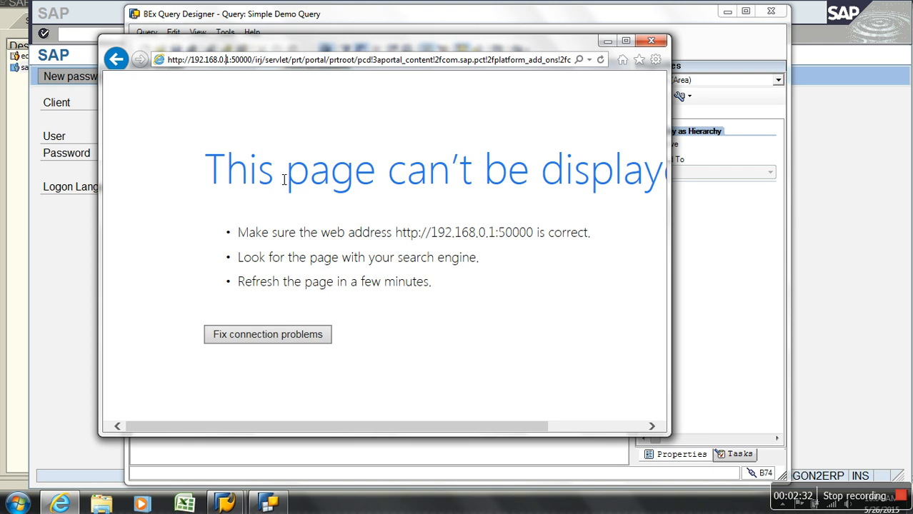
key("Delete")
type("6")
key("Return")
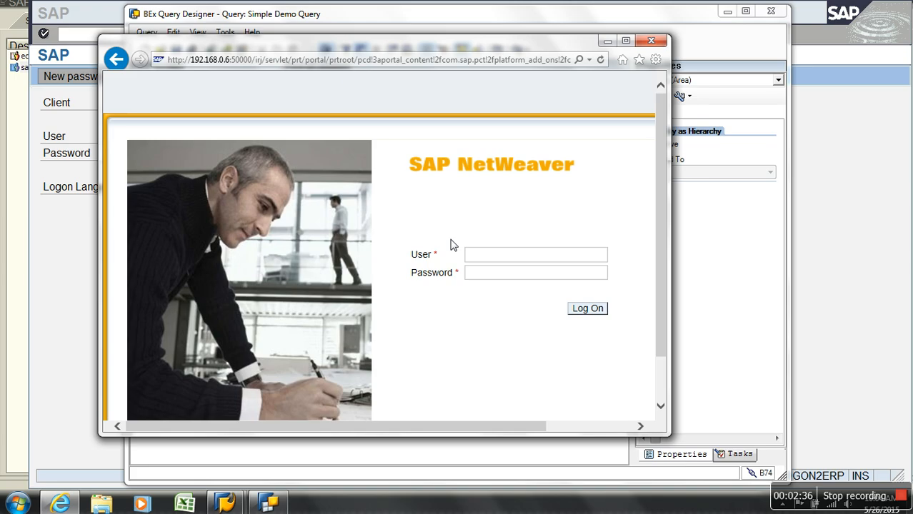
Step: Log on to SAP NetWeaver with the user name and password, and maximize the report window
type("sapuser")
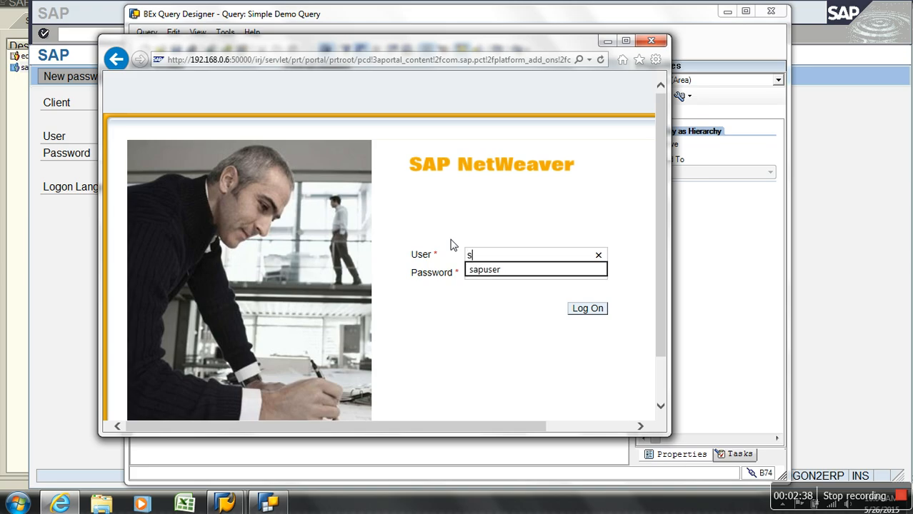
key("Tab")
key("Return")
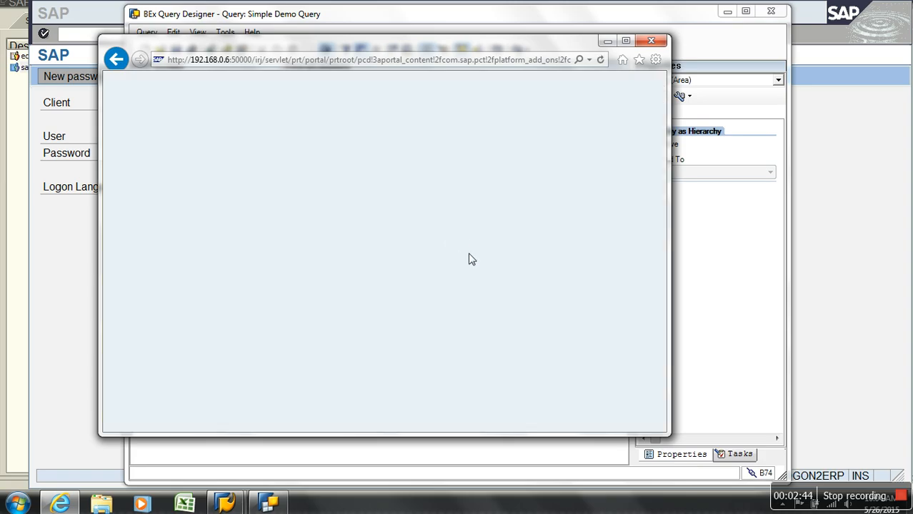
left_click(600, 63)
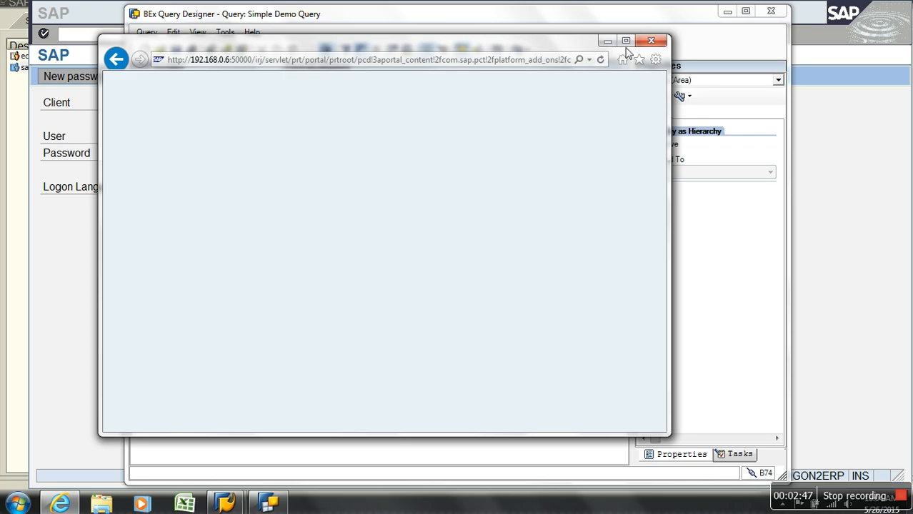
left_click(627, 43)
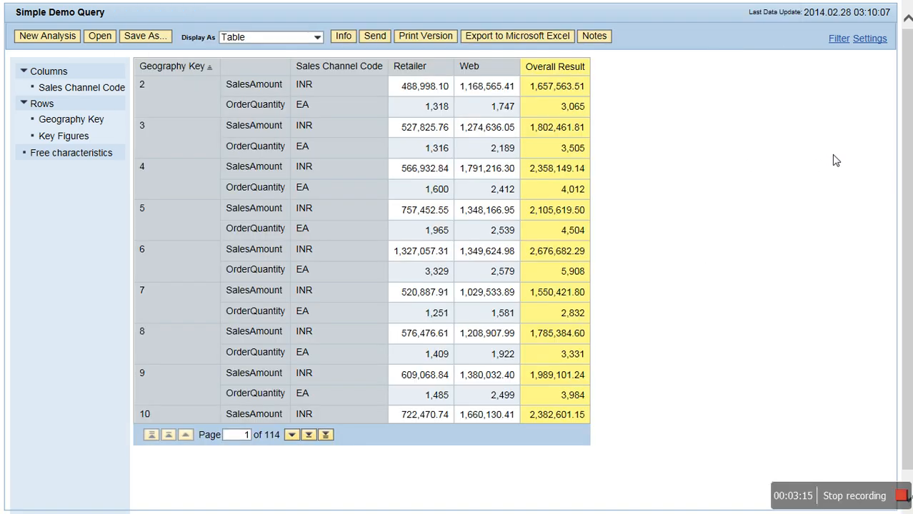
Step: Zoom out the web report and examine the key figures by Geography Key and Sales Channel Code
scroll(836, 161, "down", 1)
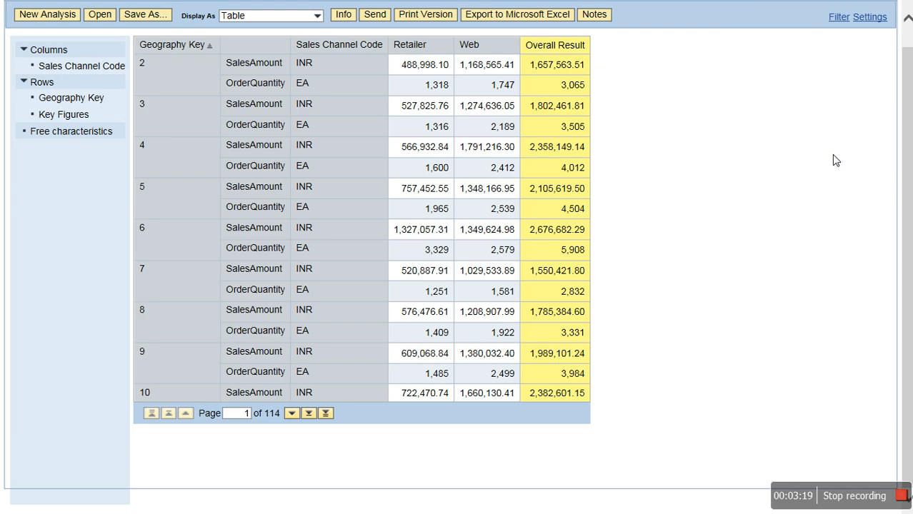
key("ctrl+minus")
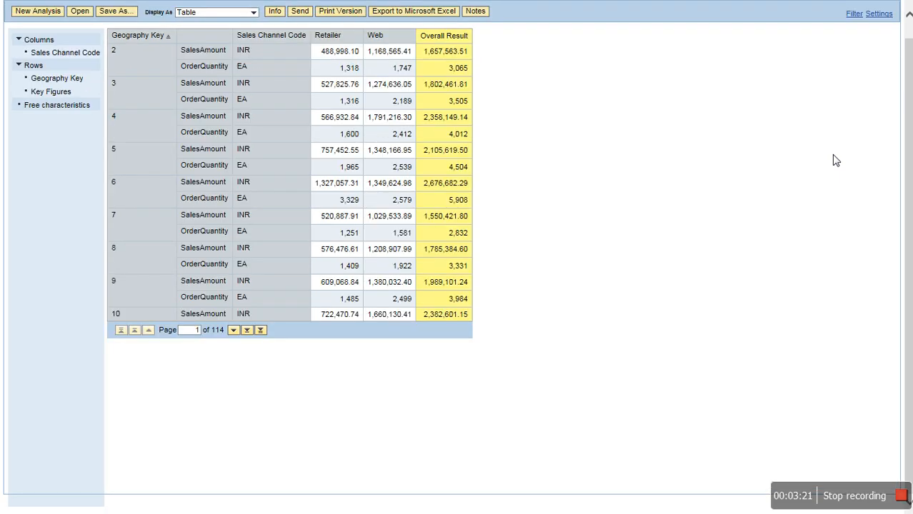
scroll(775, 131, "up", 1)
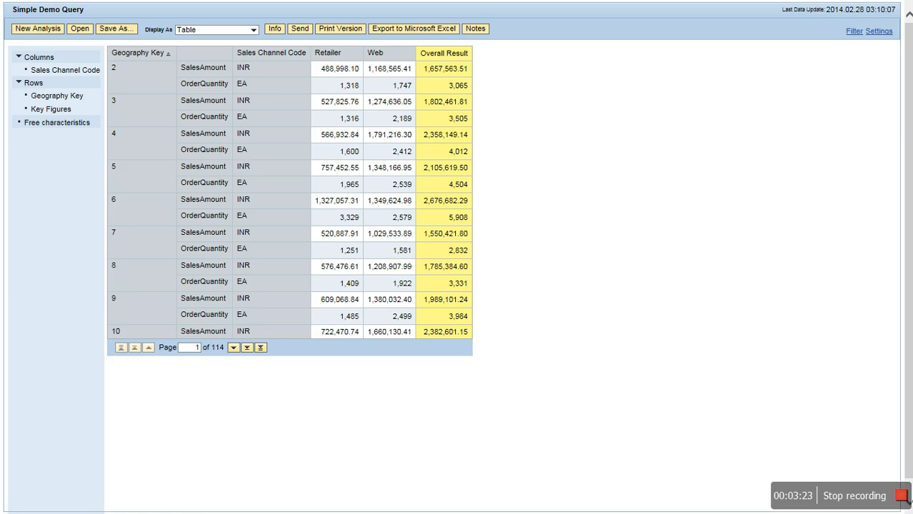
Step: In Query Designer, remove Geography Key, the key figures and Sales Channel Code from the layout, and place SalesAmount in Columns
mouse_move(852, 2)
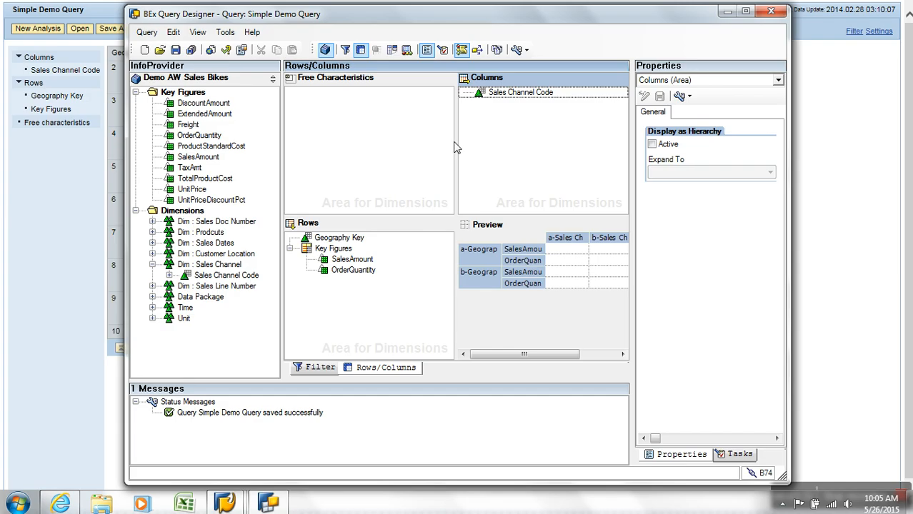
left_click(347, 248)
left_click_drag(340, 238, 246, 254)
left_click_drag(334, 238, 194, 258)
left_click_drag(503, 92, 280, 126)
left_click_drag(206, 159, 491, 114)
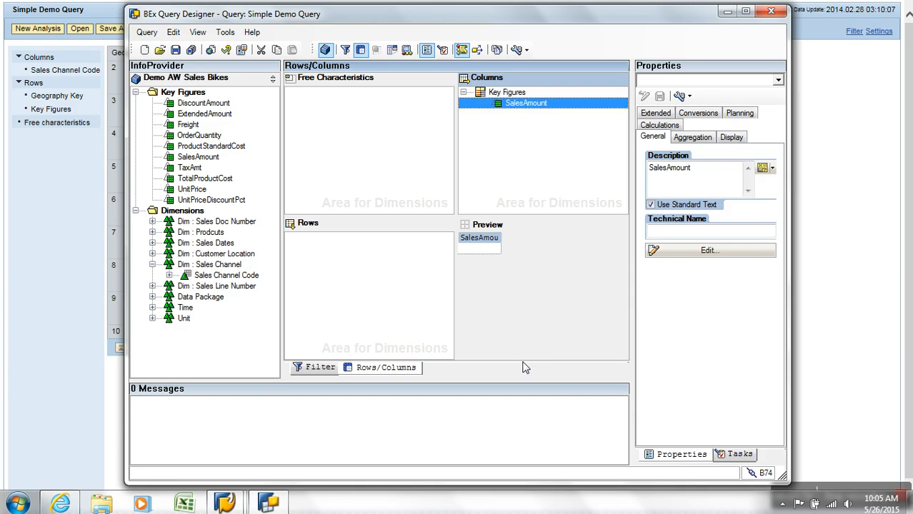
Step: Try to save the query, decline saving it with errors, and close Query Designer without saving the changes
left_click(175, 50)
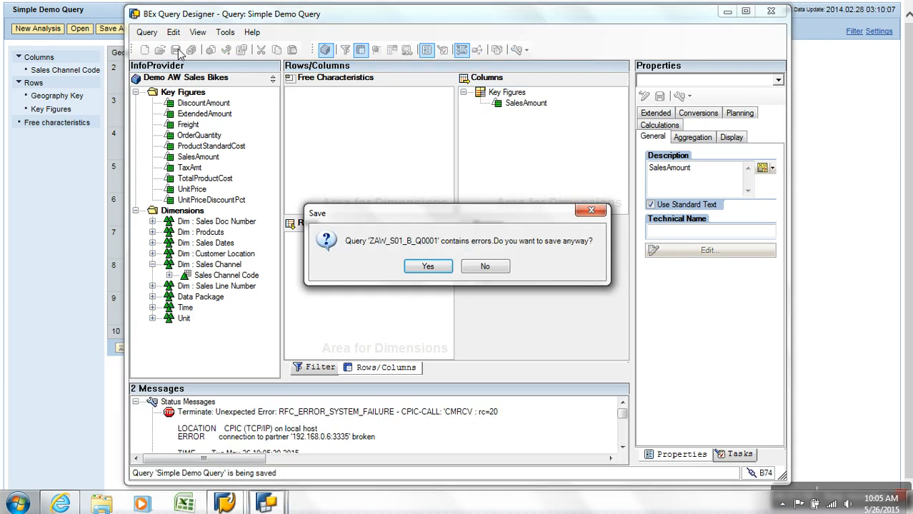
left_click(497, 270)
left_click(771, 12)
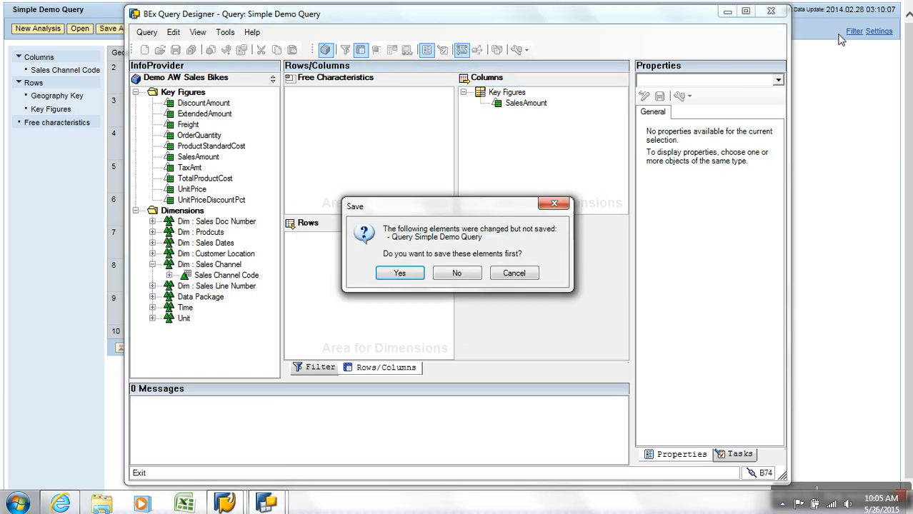
left_click(464, 274)
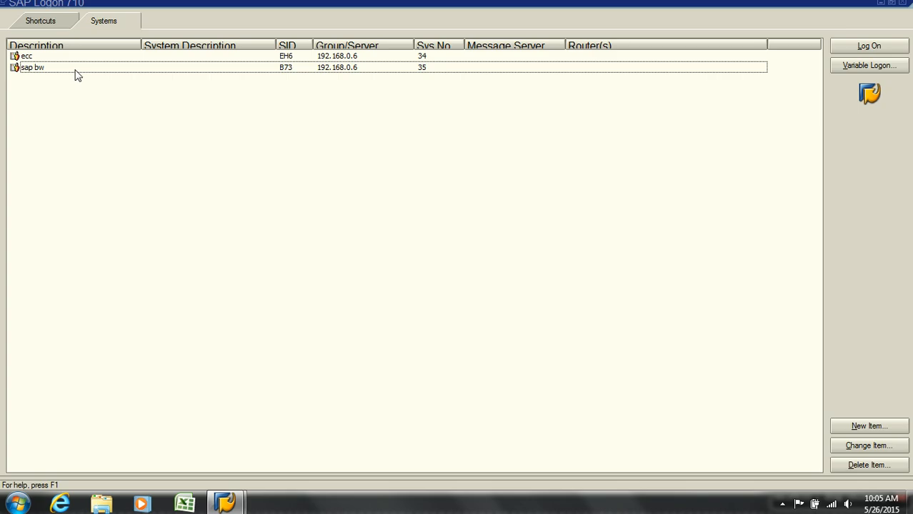
Step: Open the logon screen for the sap bw system and start Query Designer
left_click(76, 68)
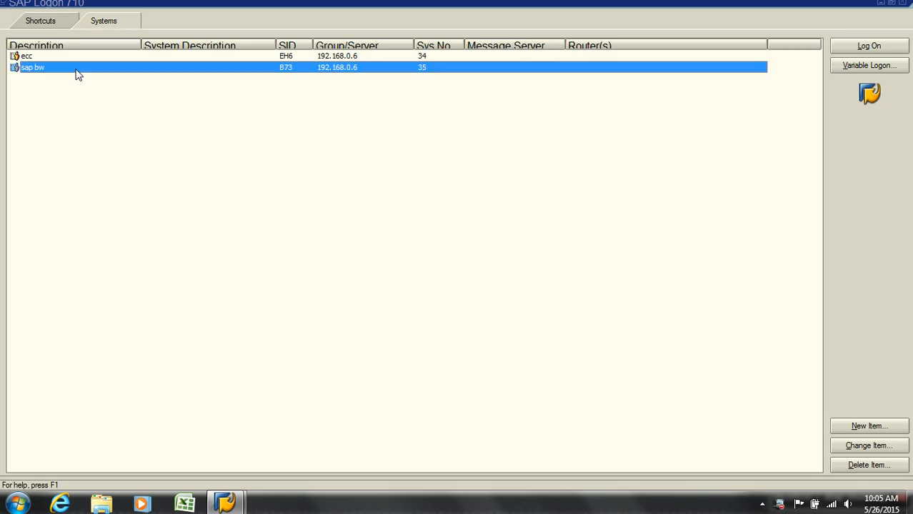
left_click(850, 47)
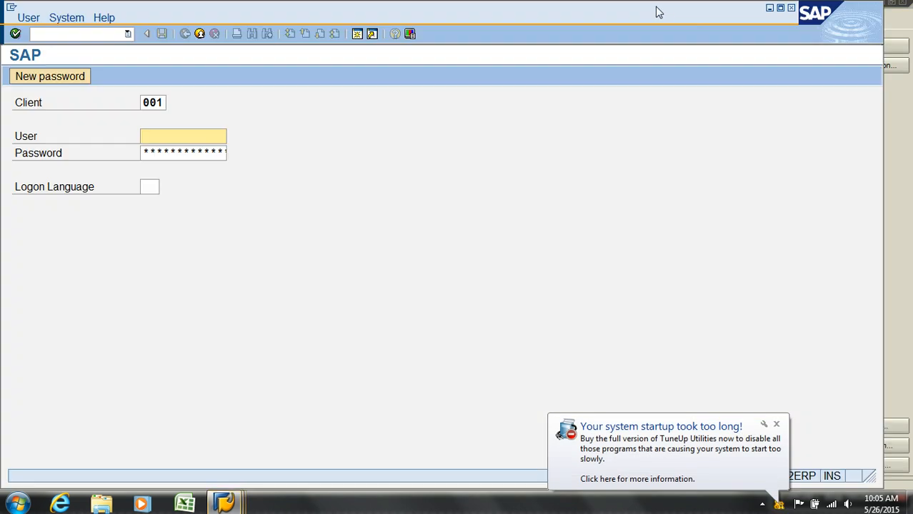
left_click(17, 504)
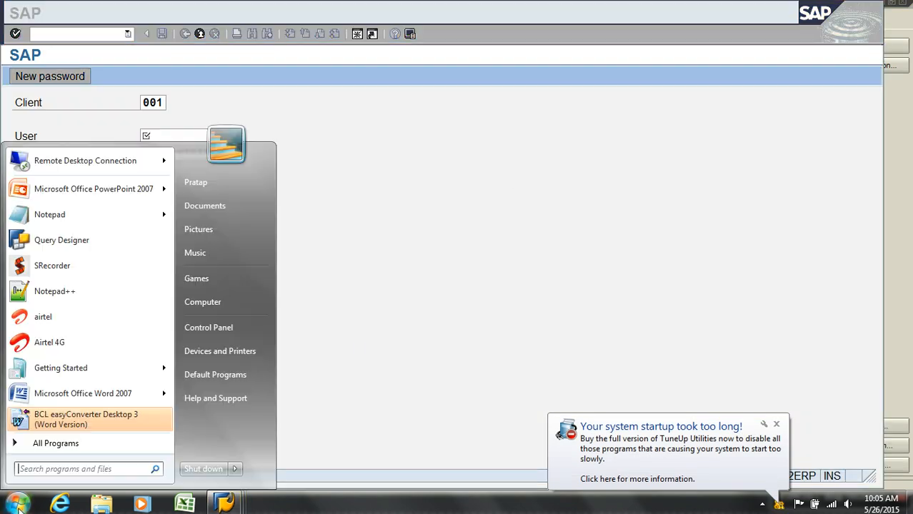
mouse_move(75, 168)
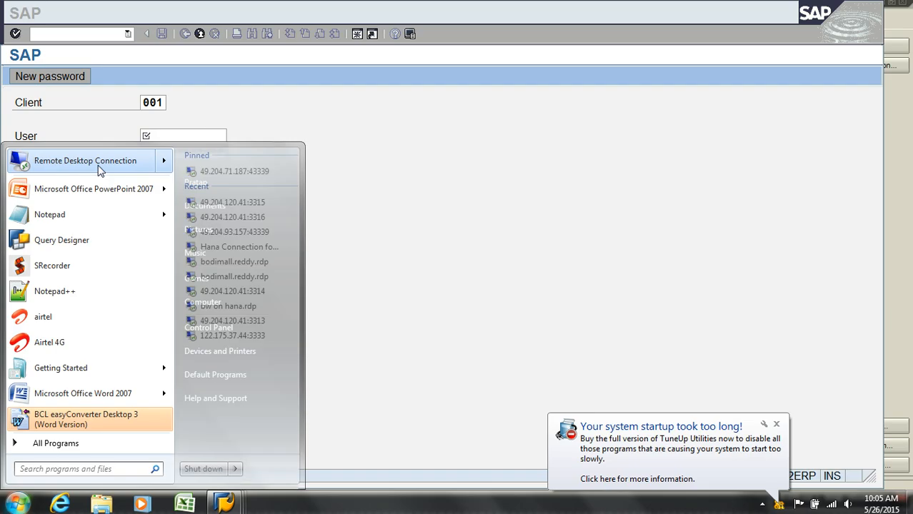
left_click(89, 242)
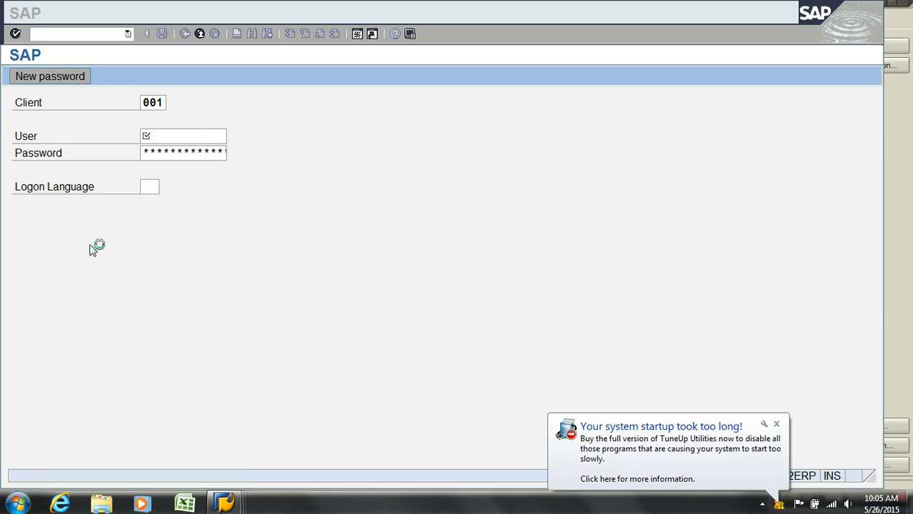
Step: Select the sap bw system for Query Designer and log on with the account password
left_click(381, 216)
left_click(489, 322)
type("•••")
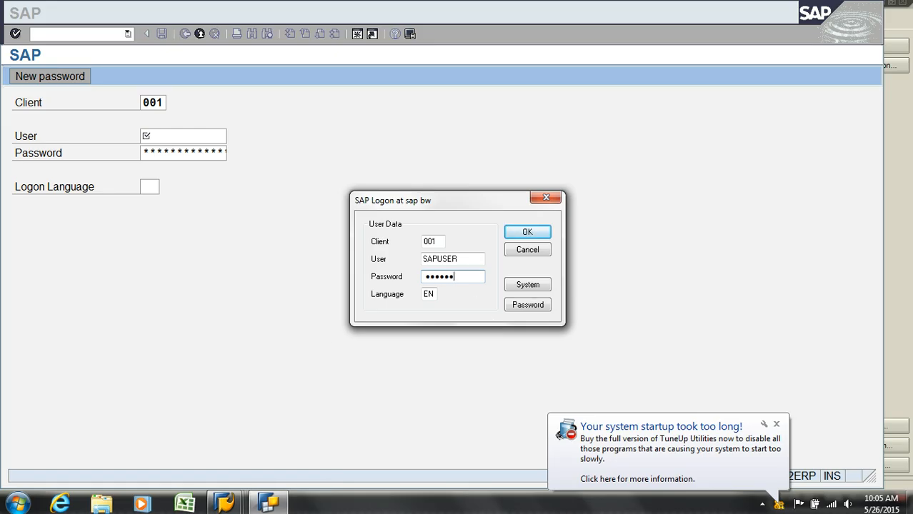
left_click(534, 235)
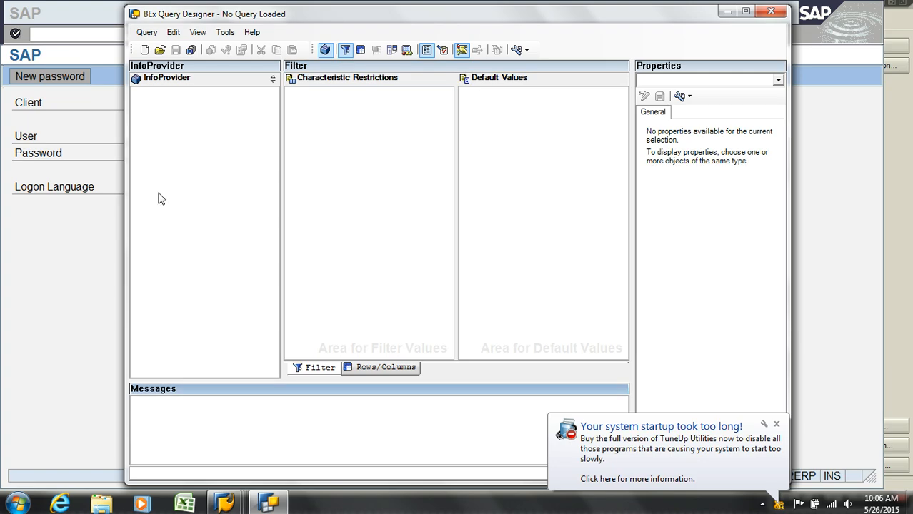
Step: Search the queries for "zaw" and open the Simple Demo Query ZAW_S01_B_Q0001
left_click(160, 49)
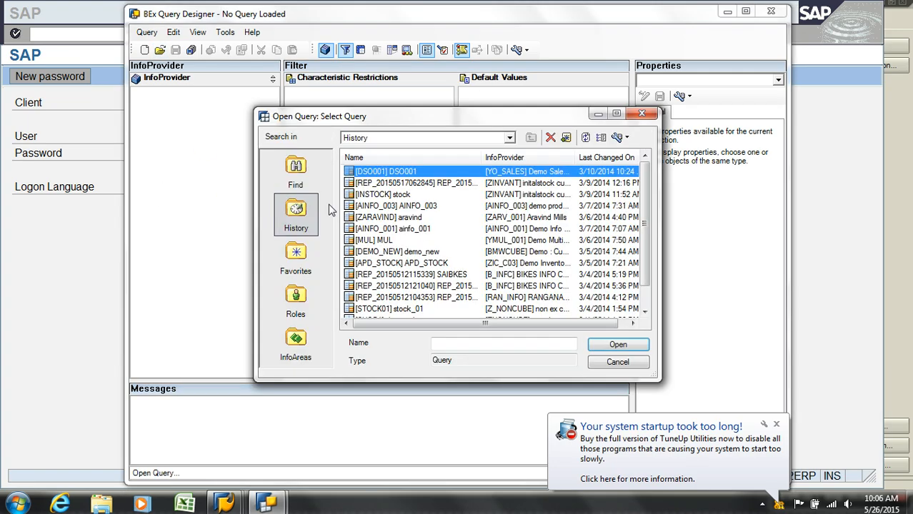
left_click(296, 183)
type("zaw")
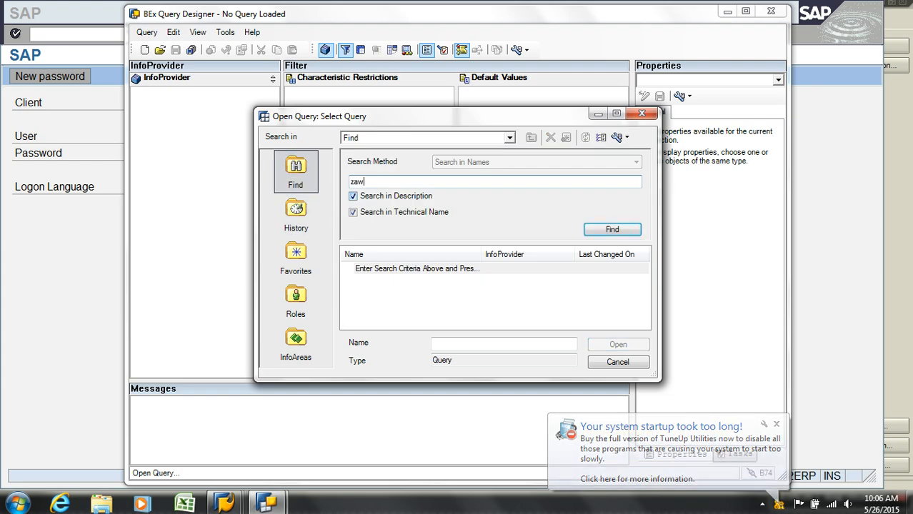
key("Return")
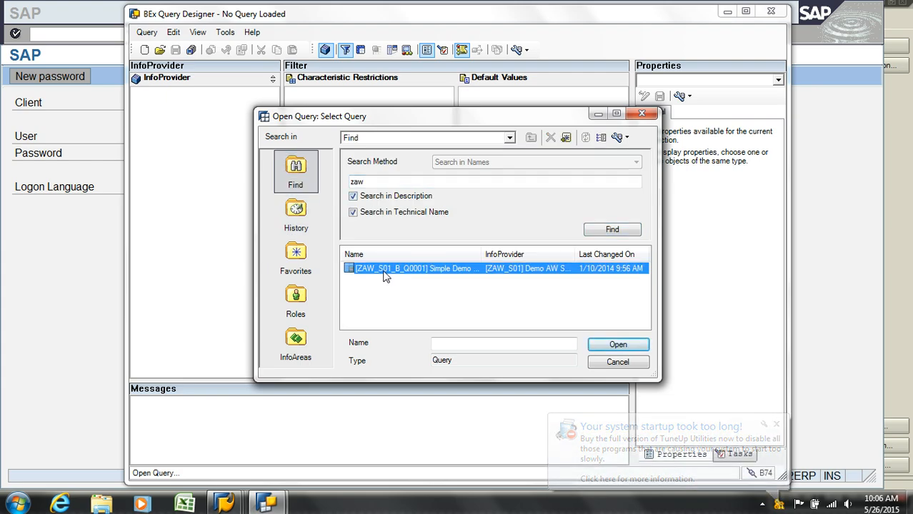
double_click(385, 277)
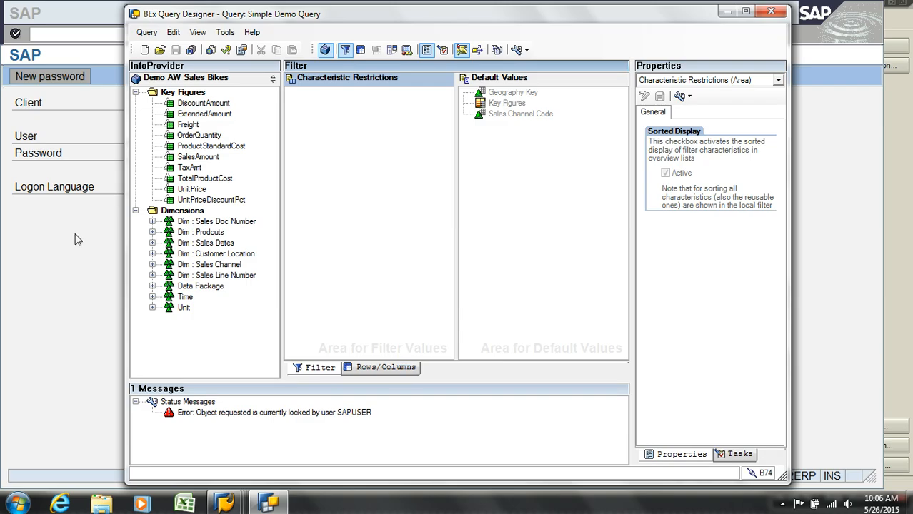
Step: Log on to client 001 in the SAP logon window with user name and password, continuing without ending any other logons
left_click(115, 233)
type("sapuser")
key("Tab")
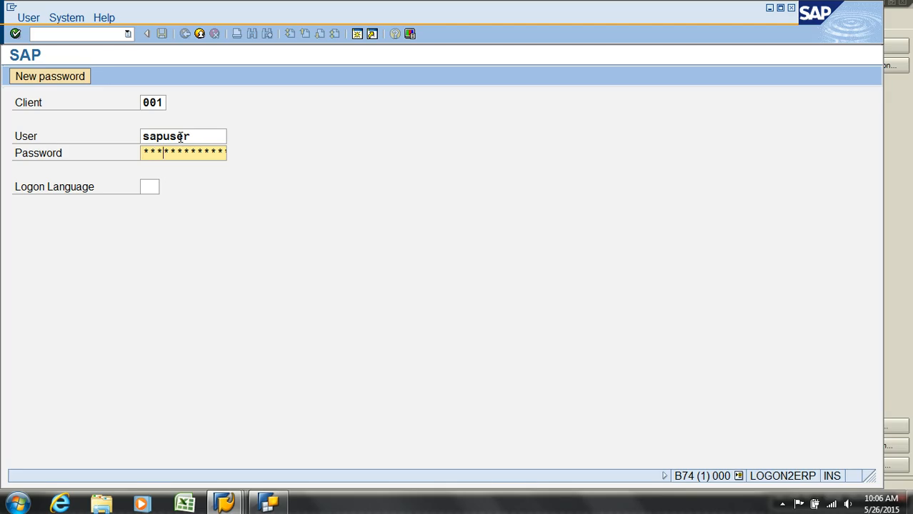
key("Return")
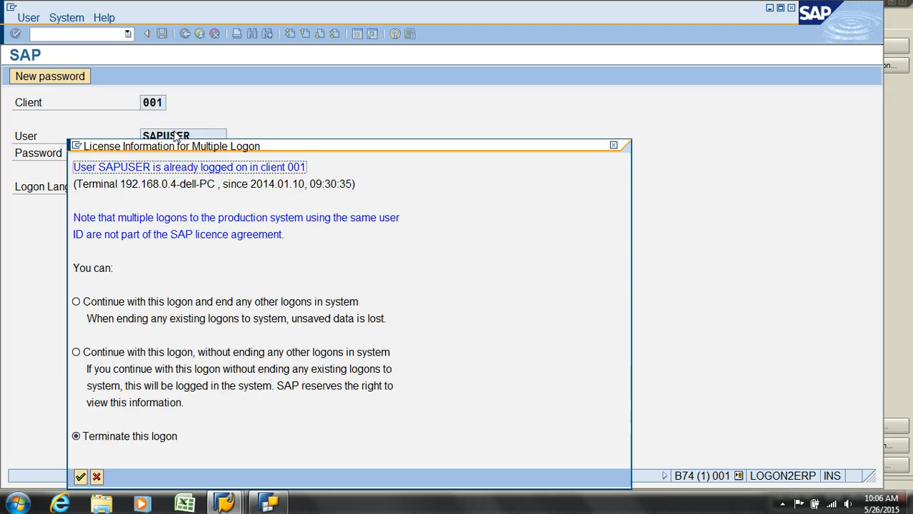
left_click(209, 356)
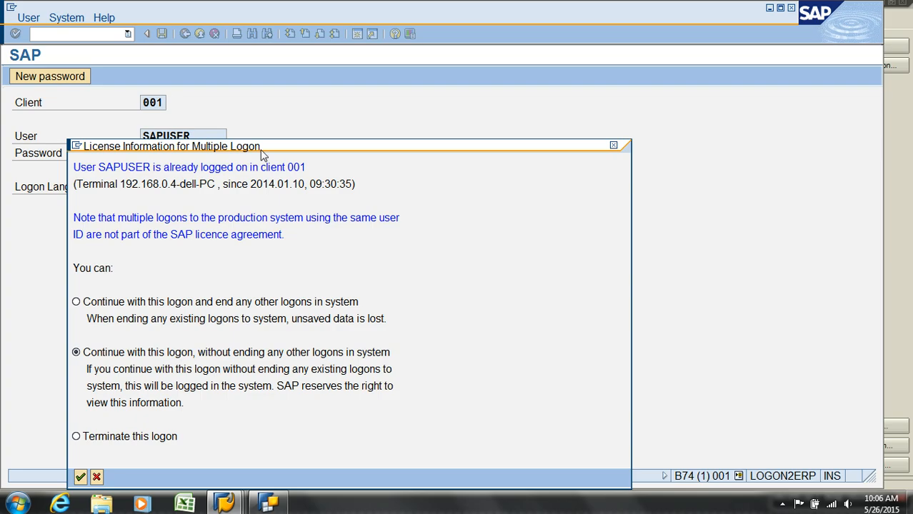
key("Return")
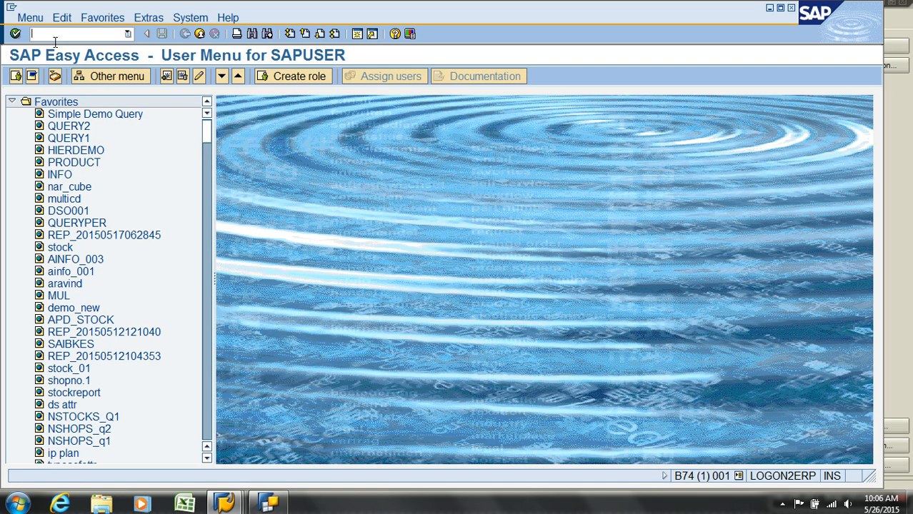
Step: Open the lock entry selection and list the current user's lock entries in client 001
key("Return")
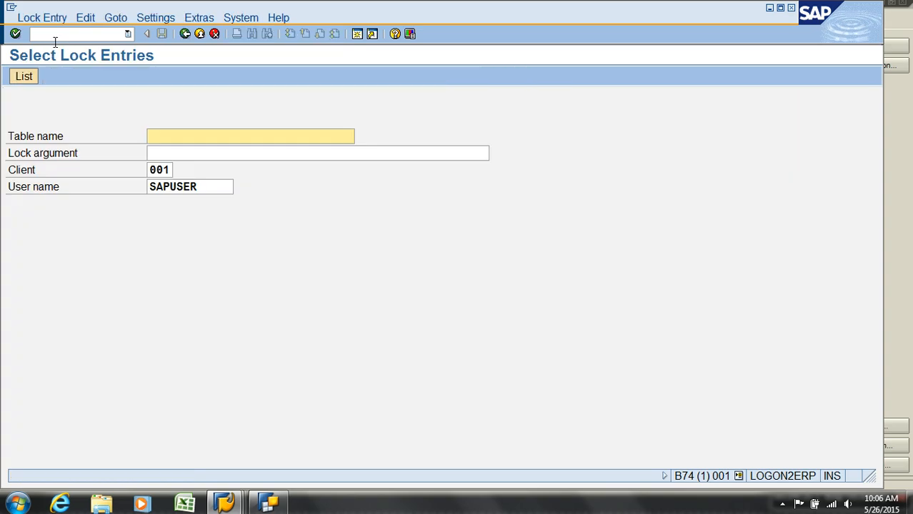
left_click(24, 77)
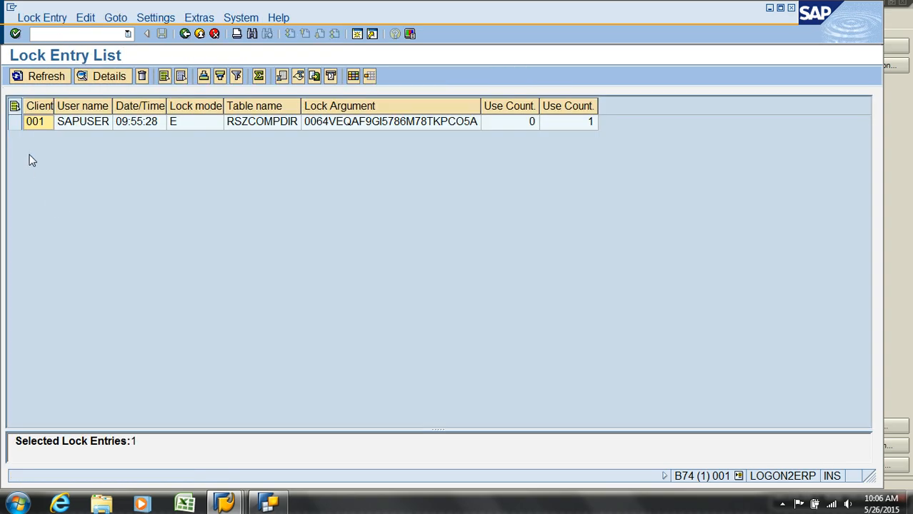
Step: Delete the lock entry on table RSZCOMPDIR, confirm the deletion, and close the help text about it
left_click(15, 122)
left_click(108, 77)
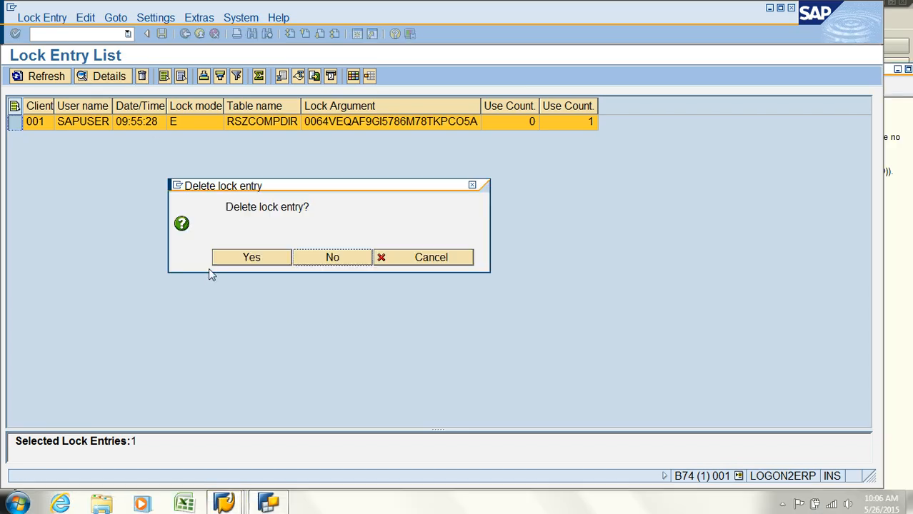
left_click(230, 257)
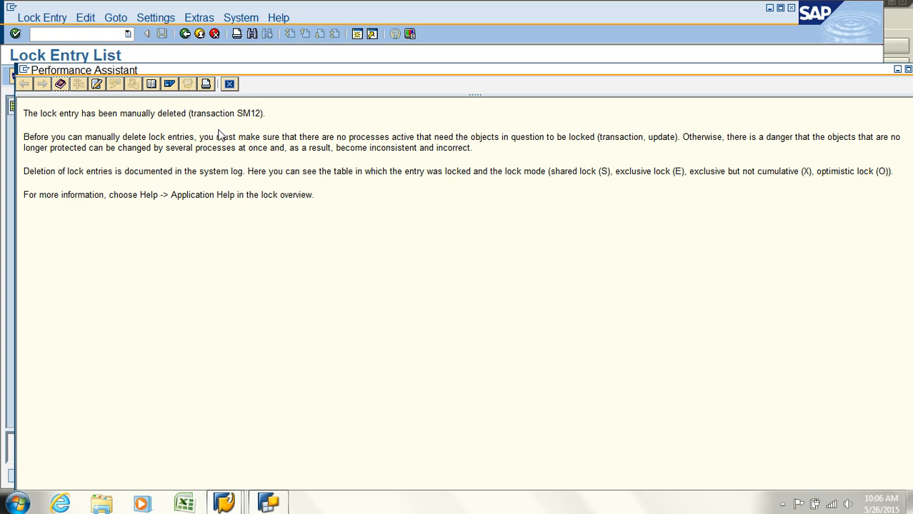
left_click(230, 84)
Step: Switch to BEx Query Designer and reopen the Simple Demo Query ZAW_S01_B_Q0001 for editing
left_click(271, 503)
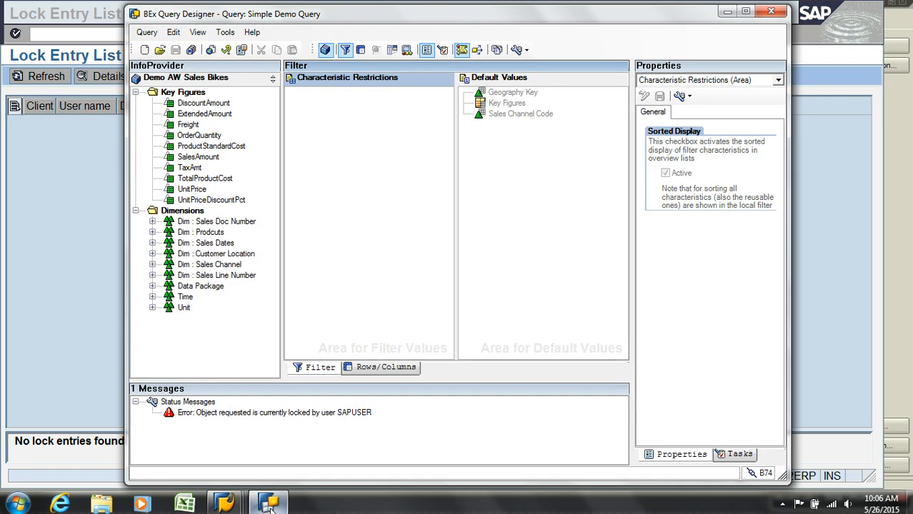
left_click(160, 52)
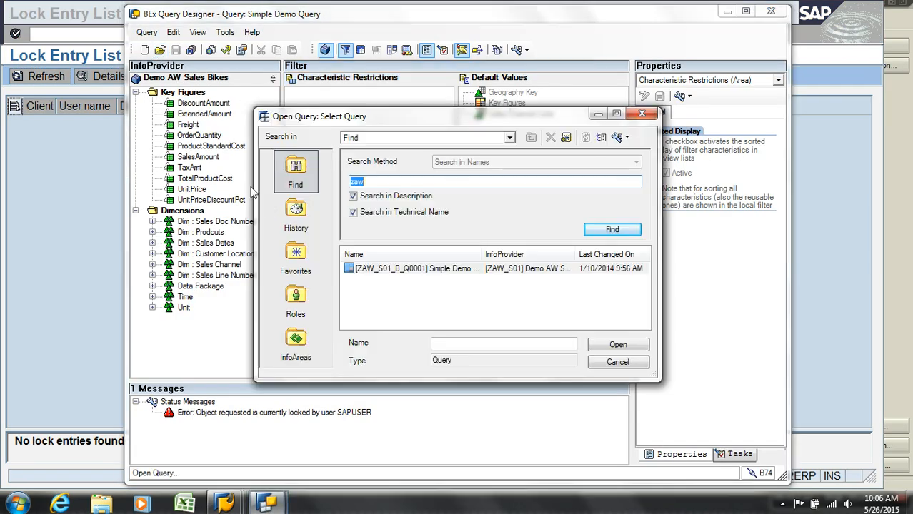
left_click(398, 270)
double_click(398, 270)
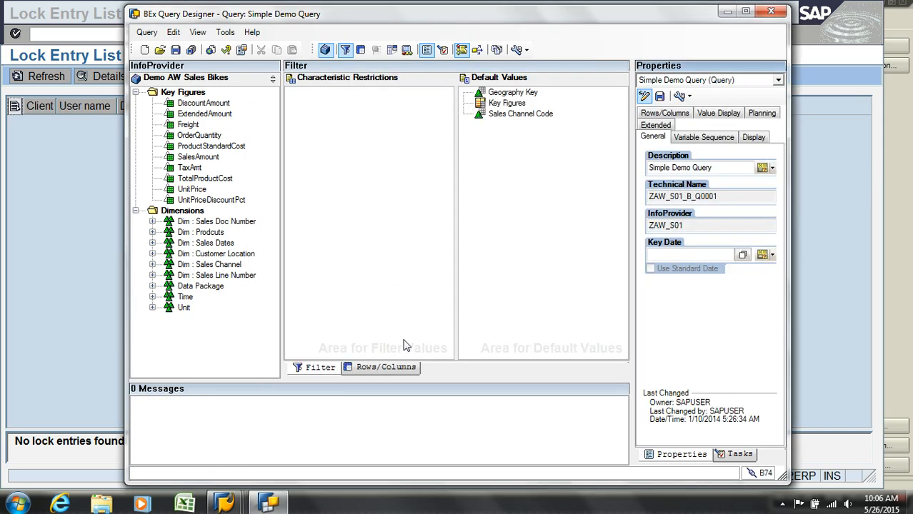
Step: Replace Geography Key, the key figures and Sales Channel Code in the rows and columns with only SalesAmount in the columns, and save the query
left_click(386, 367)
left_click(348, 240)
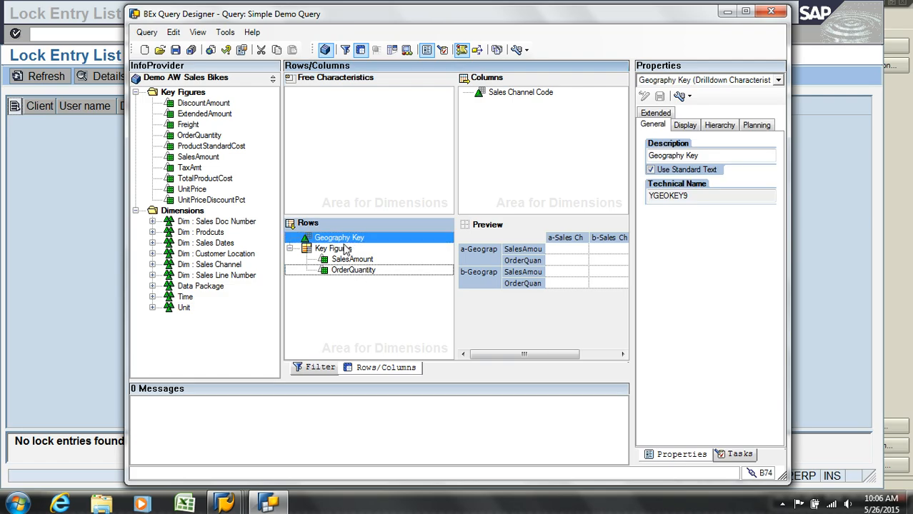
left_click_drag(340, 240, 207, 259)
left_click_drag(500, 92, 235, 182)
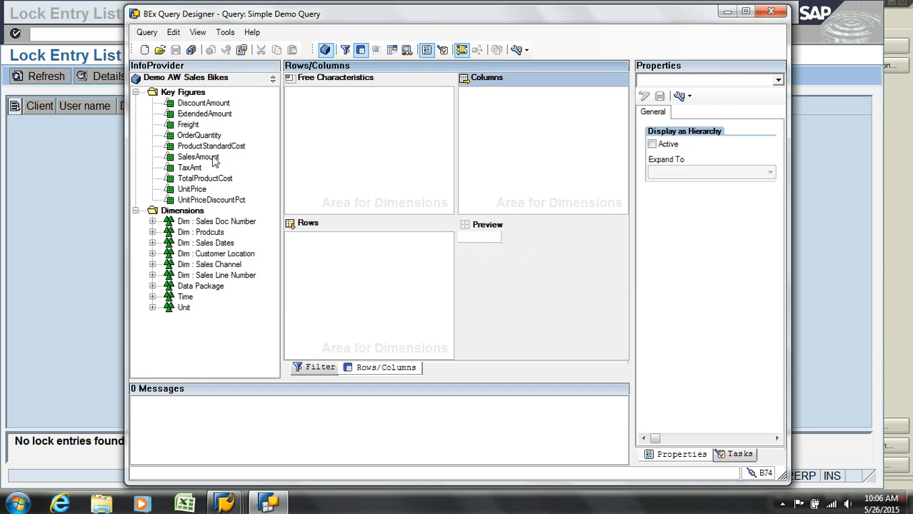
left_click(215, 158)
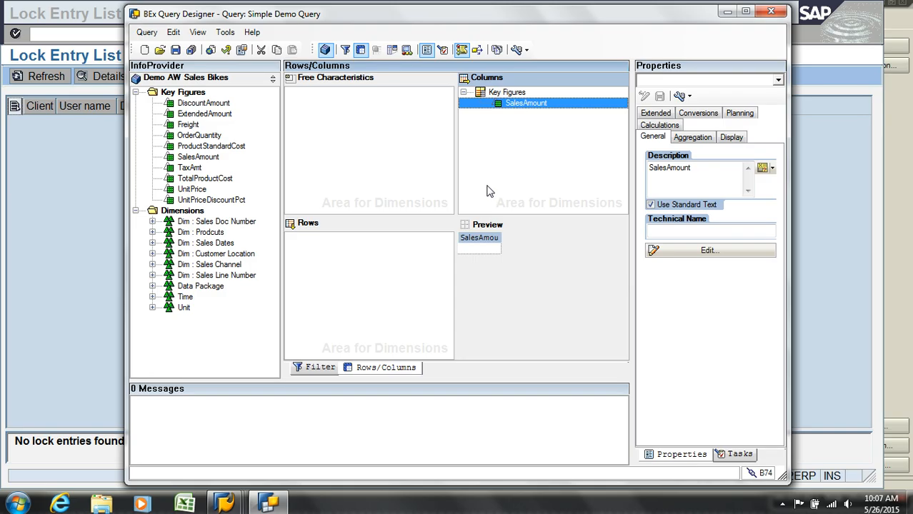
left_click(175, 50)
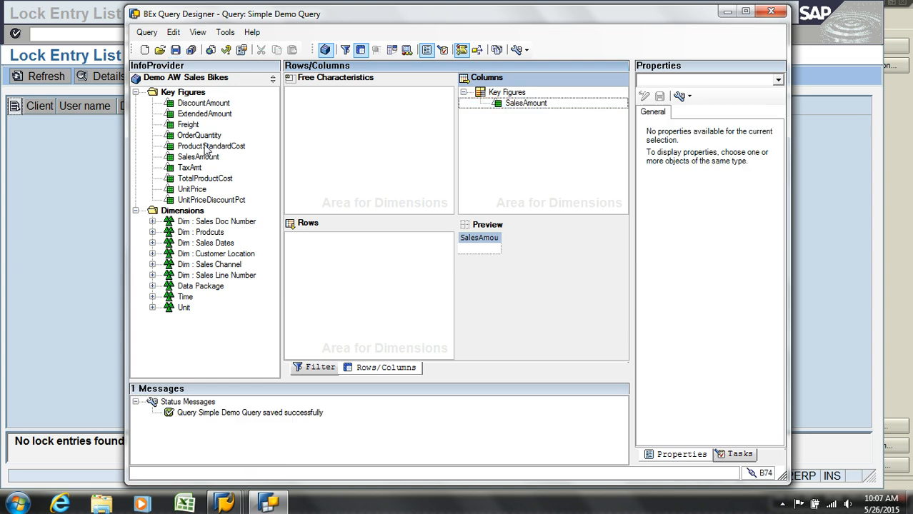
Step: Try to display the saved query as a web report in the browser
left_click(208, 51)
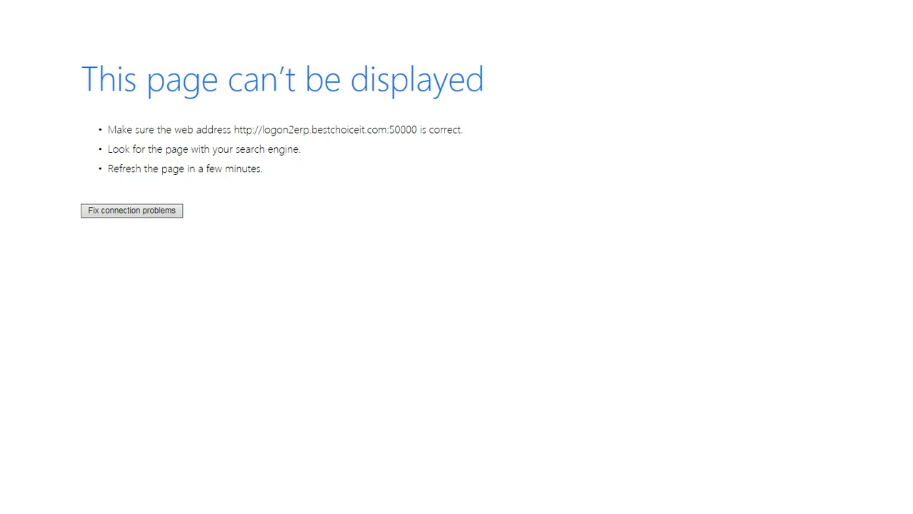
double_click(417, 78)
left_click(207, 77)
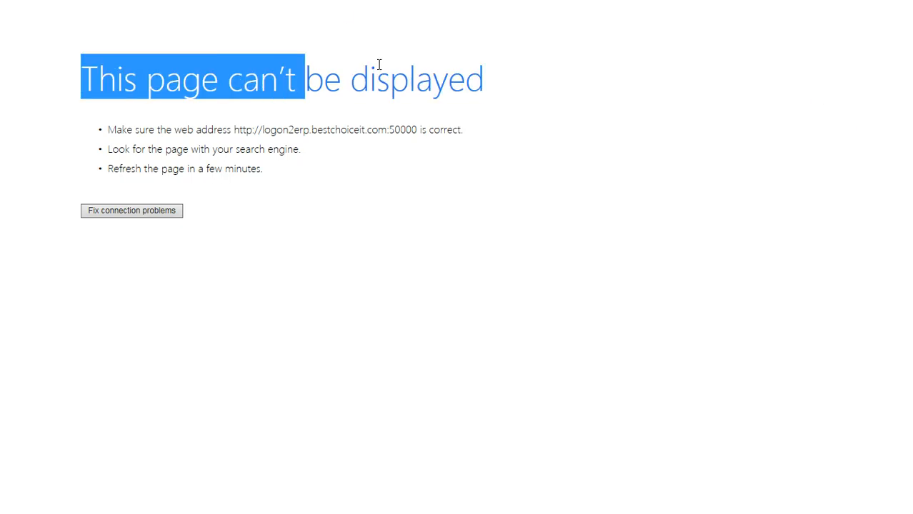
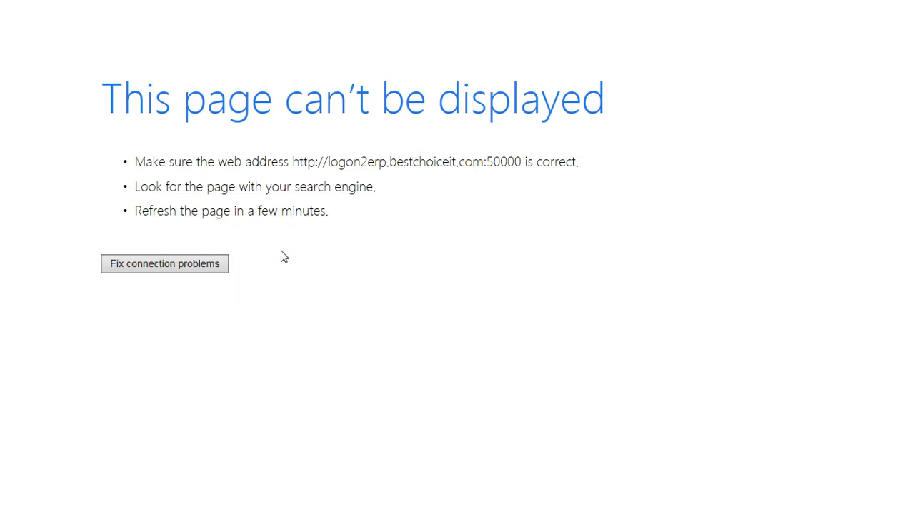
Step: Return to the desktop and close the Internet Explorer window of the web report
key("alt+Tab")
key("alt+Tab")
key("alt+Tab")
key("alt+Tab")
key("alt+Tab")
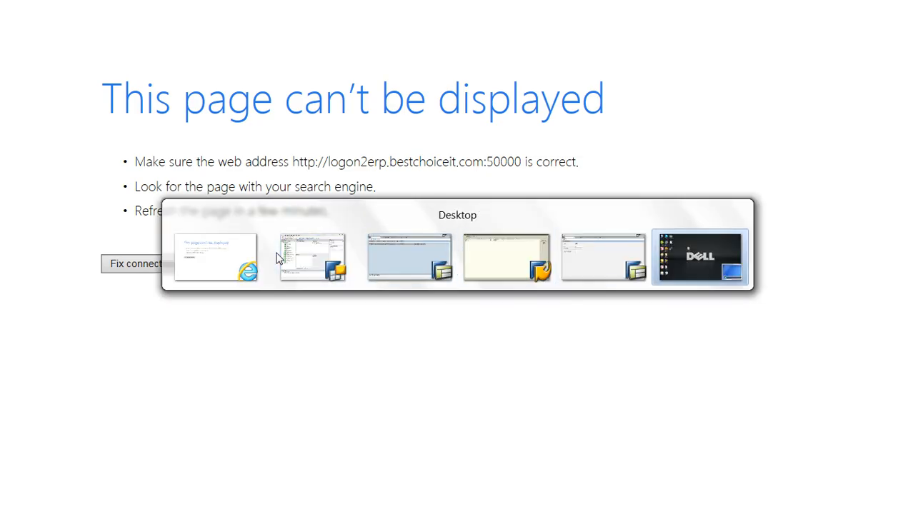
key("alt+Tab")
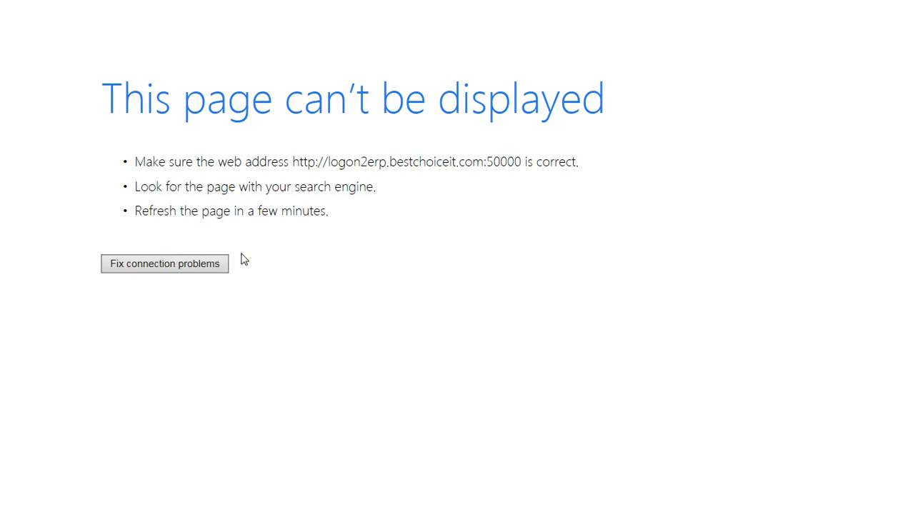
key("super+d")
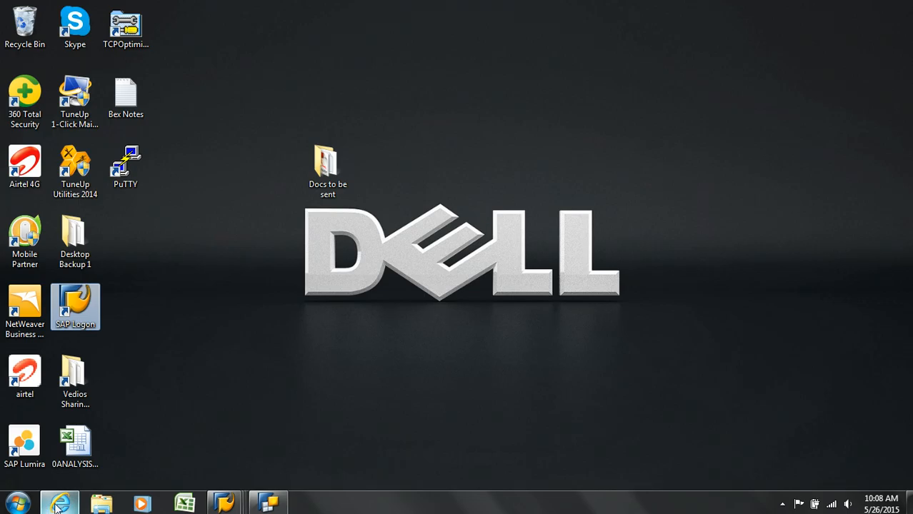
mouse_move(57, 504)
mouse_move(103, 427)
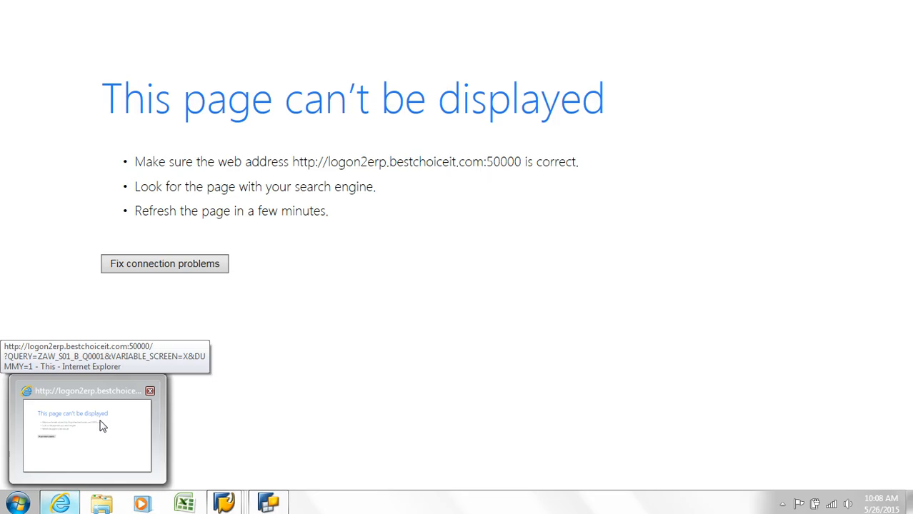
right_click(63, 505)
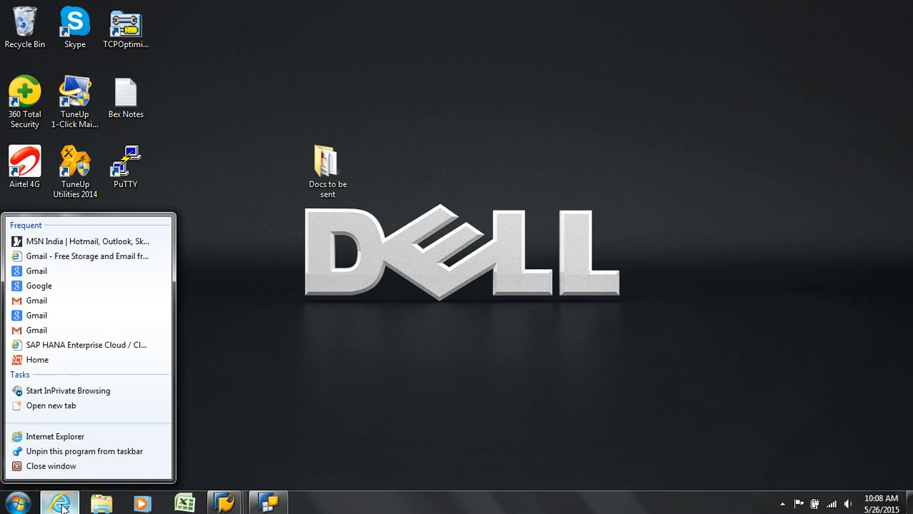
left_click(59, 467)
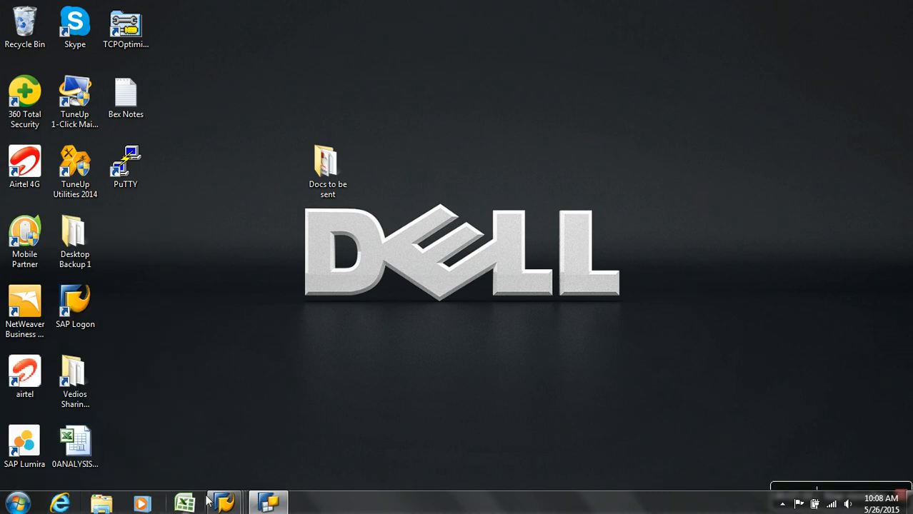
Step: Try the web report again from Query Designer, start and cancel the connection diagnostics on its page, and leave the browser
left_click(268, 504)
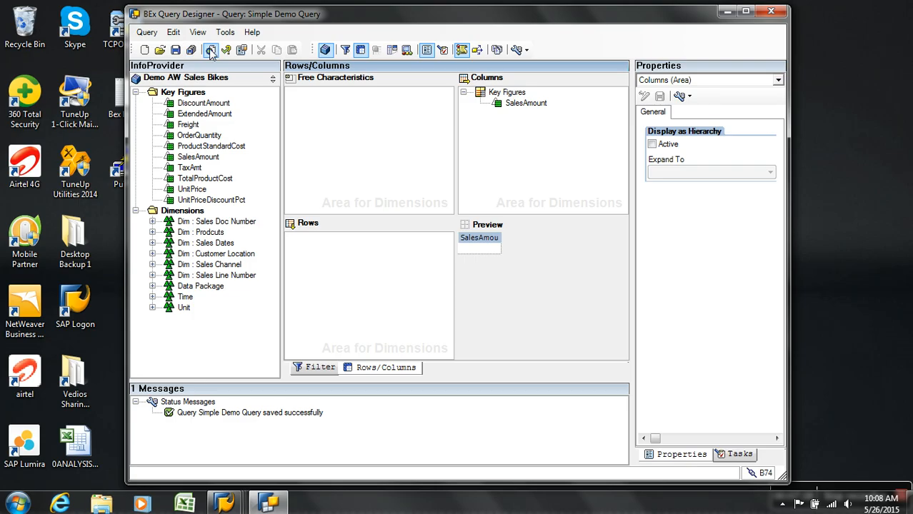
left_click(210, 51)
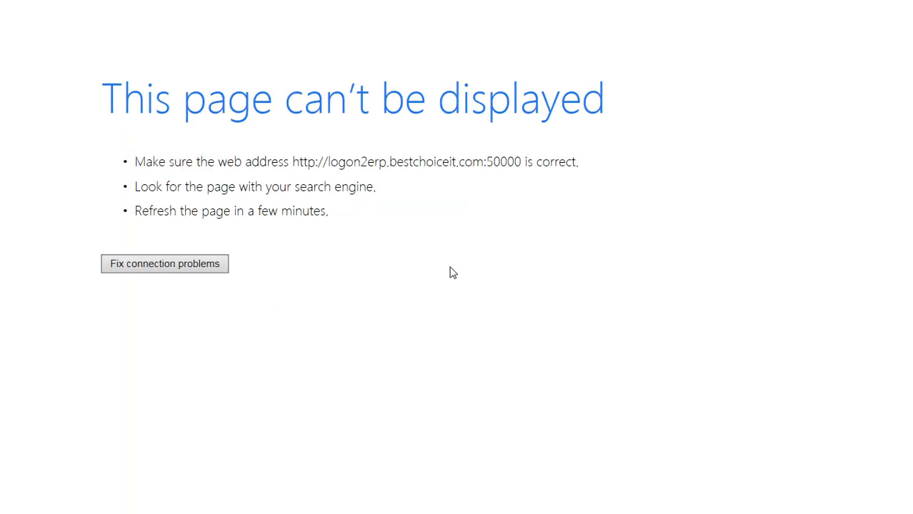
key("super+d")
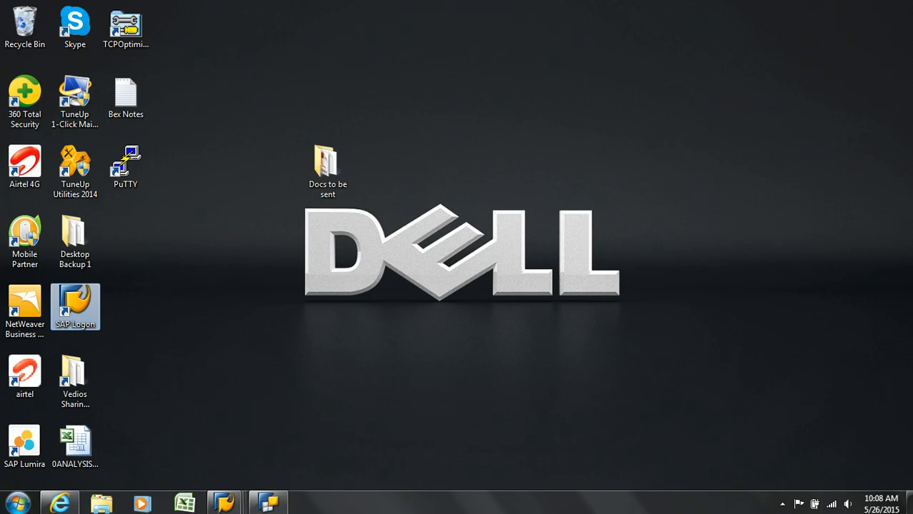
mouse_move(61, 504)
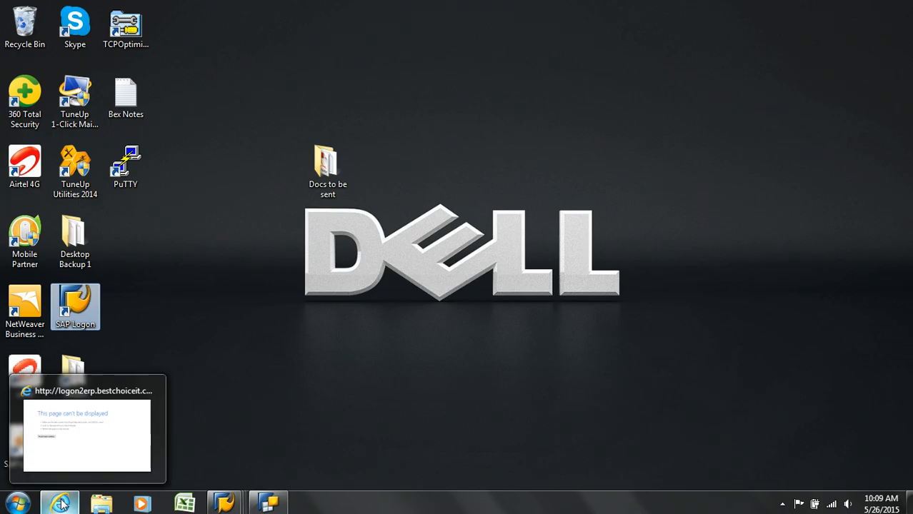
right_click(75, 455)
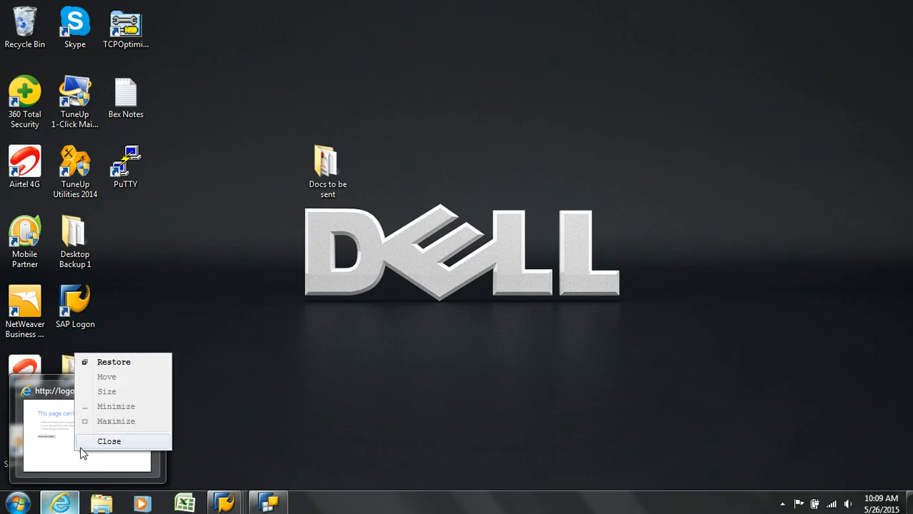
left_click(130, 364)
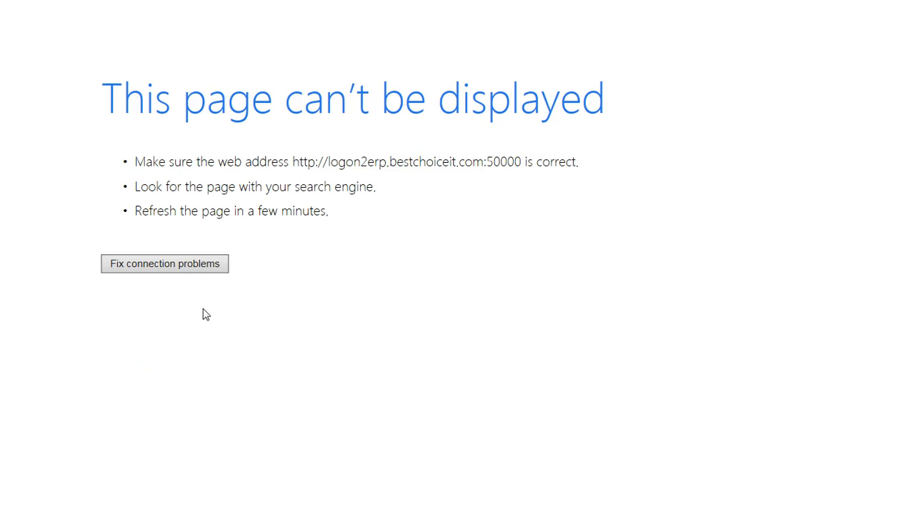
left_click(201, 267)
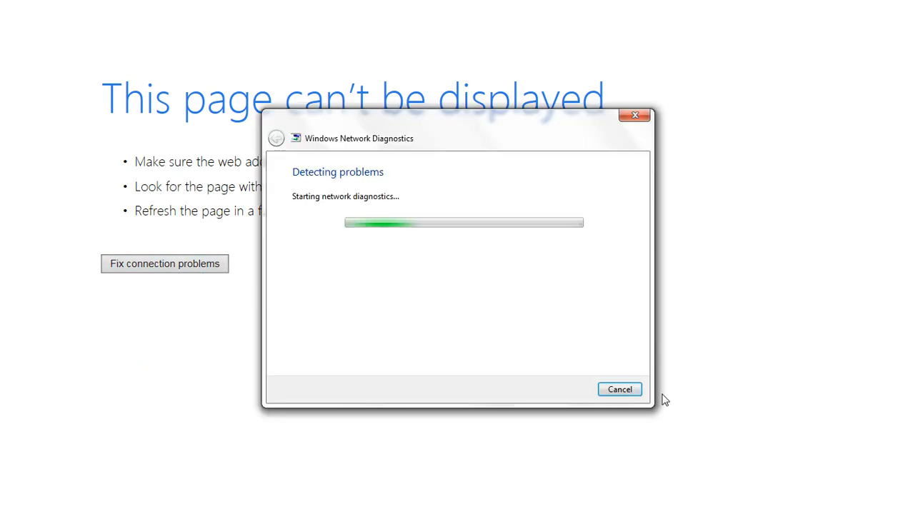
left_click(617, 390)
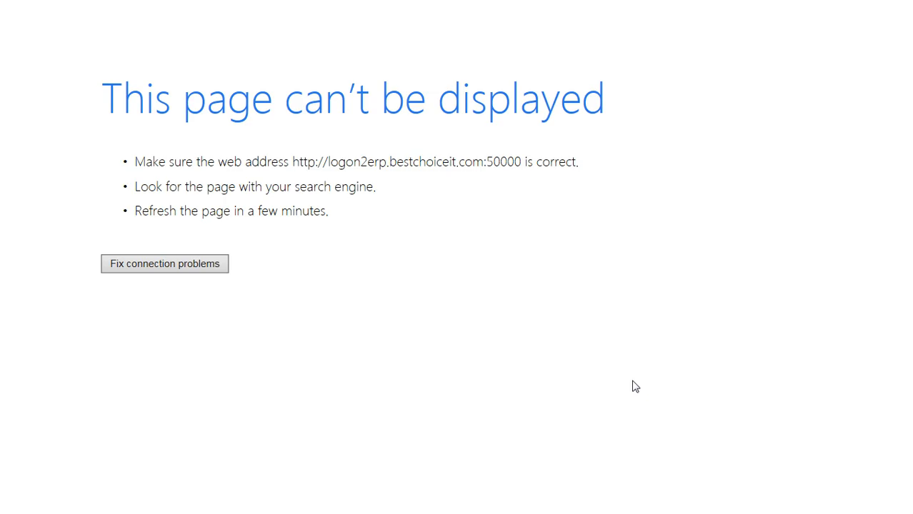
key("alt+F4")
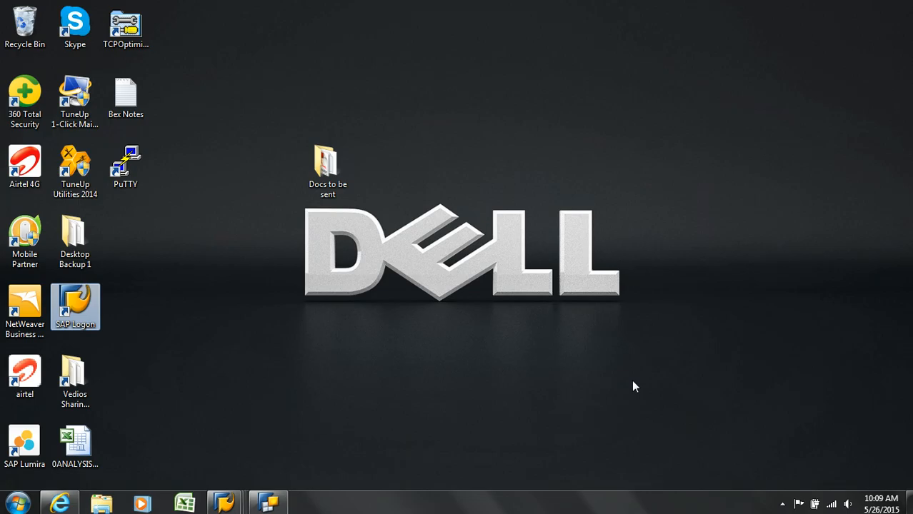
Step: Switch to the SAP session showing the lock entry list and open the Query Monitor transaction
left_click(224, 504)
left_click(347, 459)
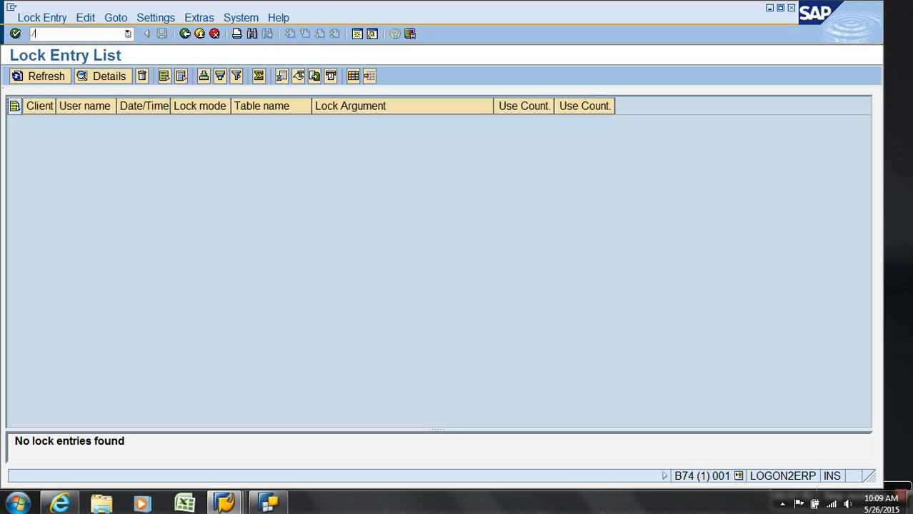
key("Return")
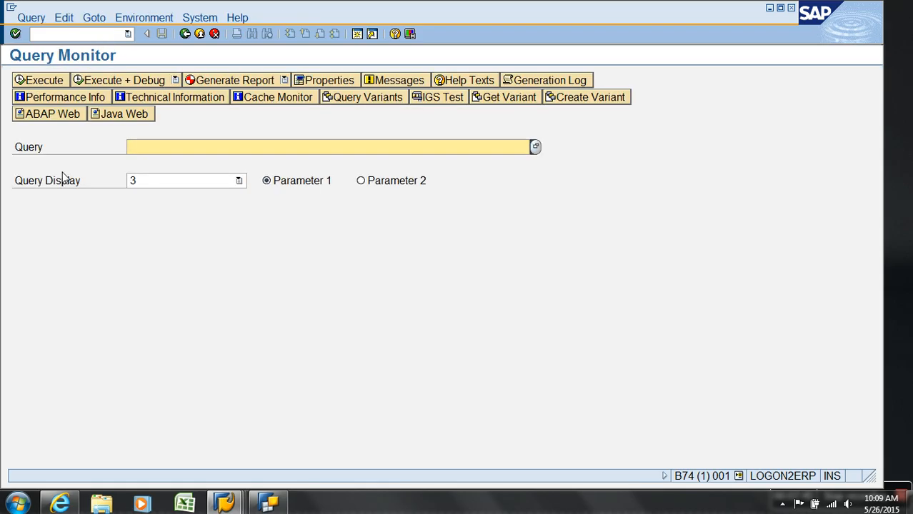
Step: Enter "zaw*" as the query in the Query Monitor and open the selection help for it
type("za")
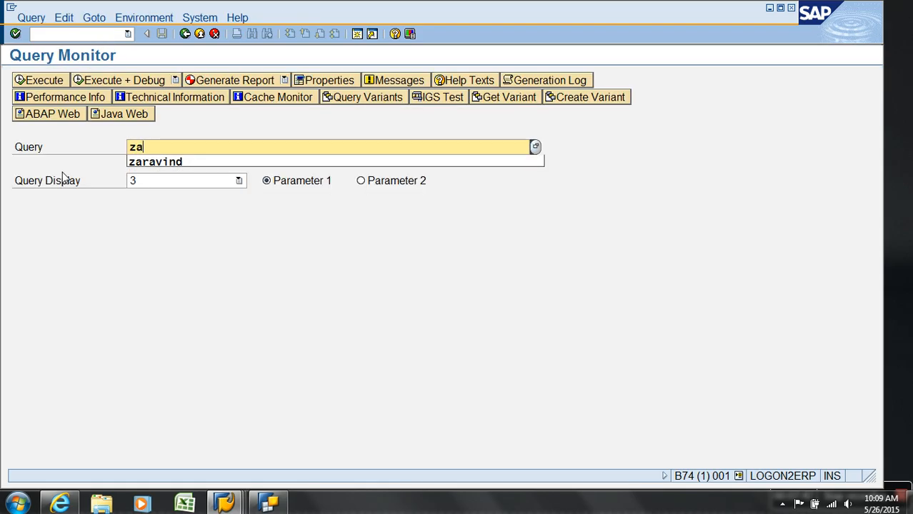
type("w*")
key("F4")
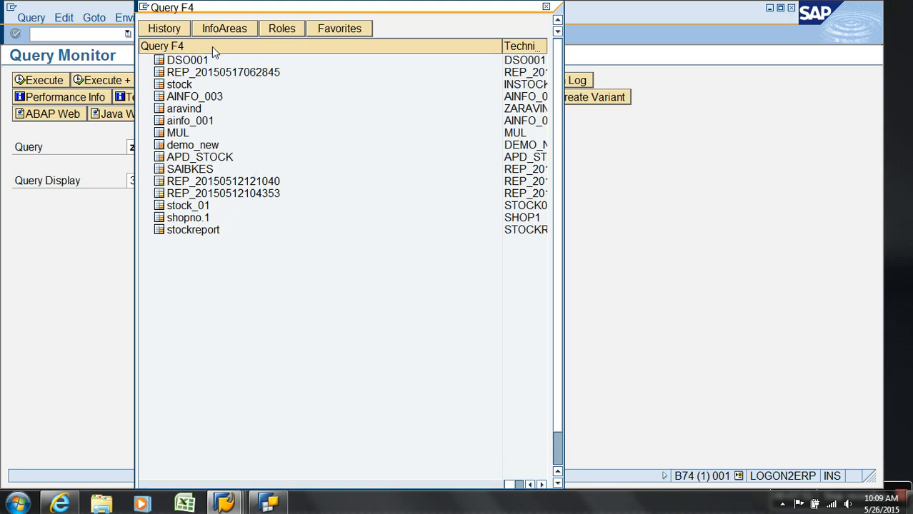
Step: Search the query selection list by name or description for "simple demo query"
double_click(222, 107)
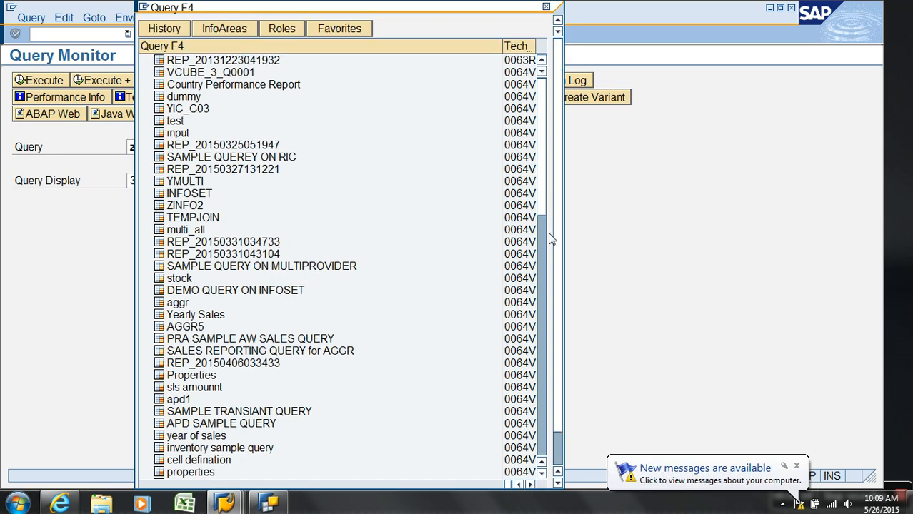
scroll(543, 274, "down", 11)
scroll(544, 265, "down", 8)
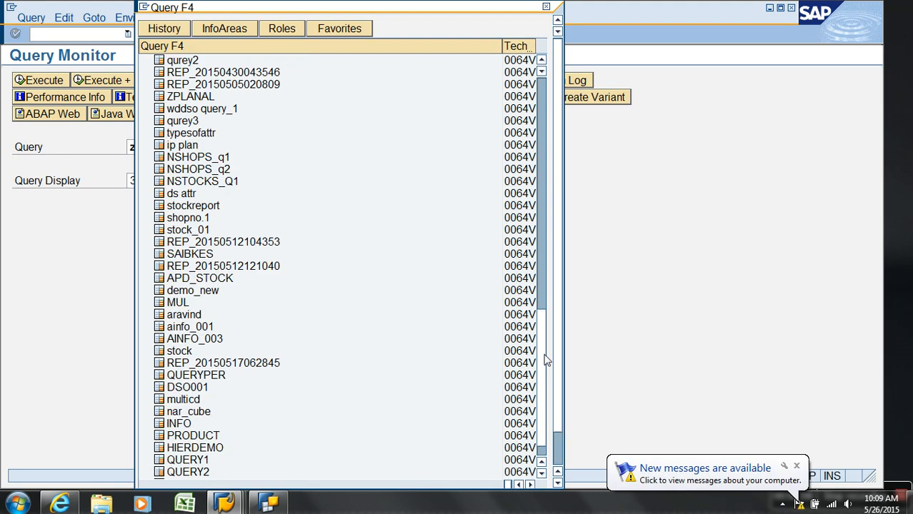
scroll(564, 377, "down", 1)
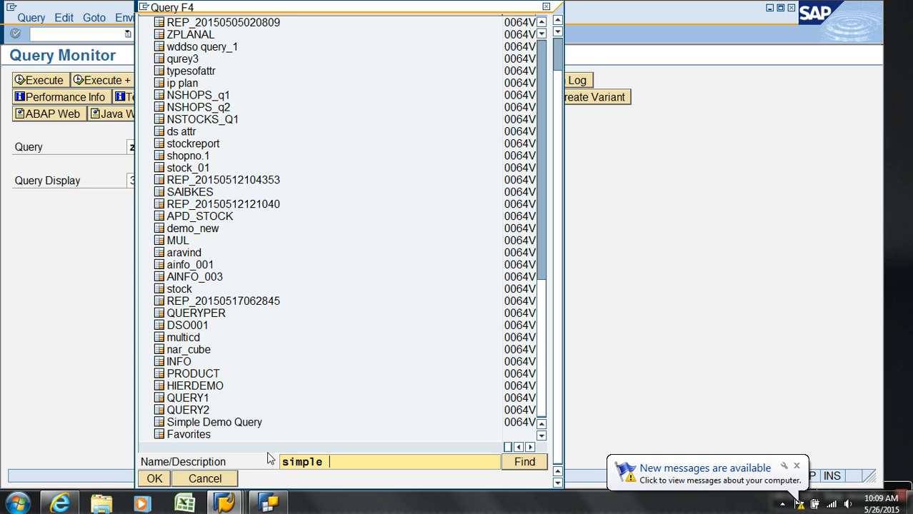
type("query")
key("Return")
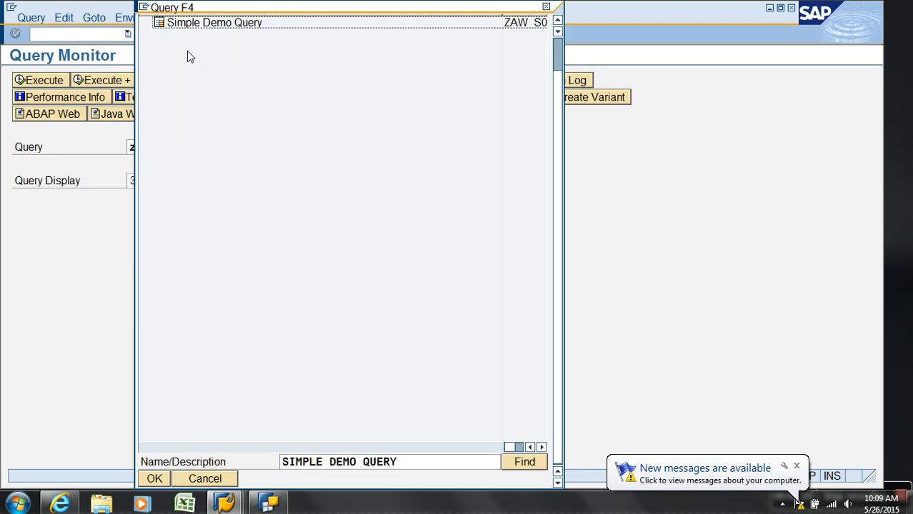
Step: Choose Simple Demo Query from the selection help, set the query display to HTML, and execute it
double_click(222, 25)
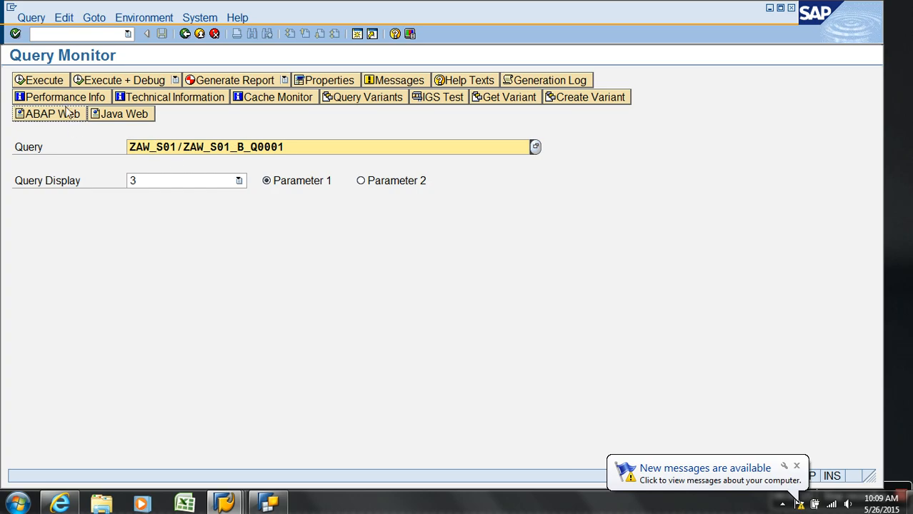
left_click(137, 184)
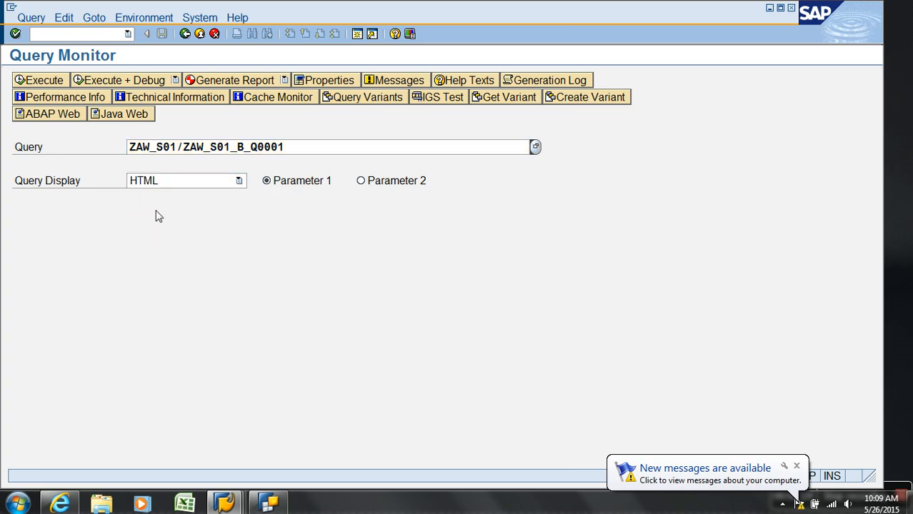
left_click(163, 216)
left_click(59, 84)
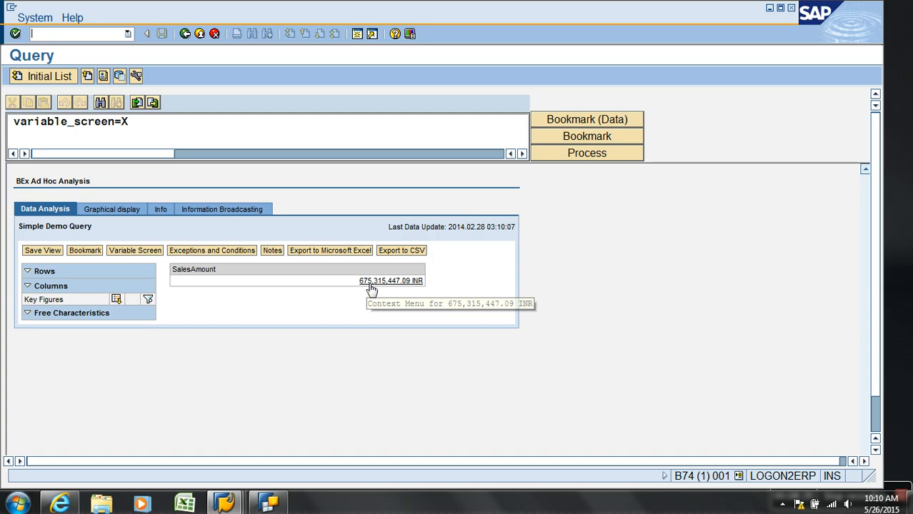
Step: Switch to Query Designer, move the Key Figures structure from columns to rows, and rerun the saved query in the Query Monitor
left_click(268, 504)
left_click_drag(507, 92, 362, 278)
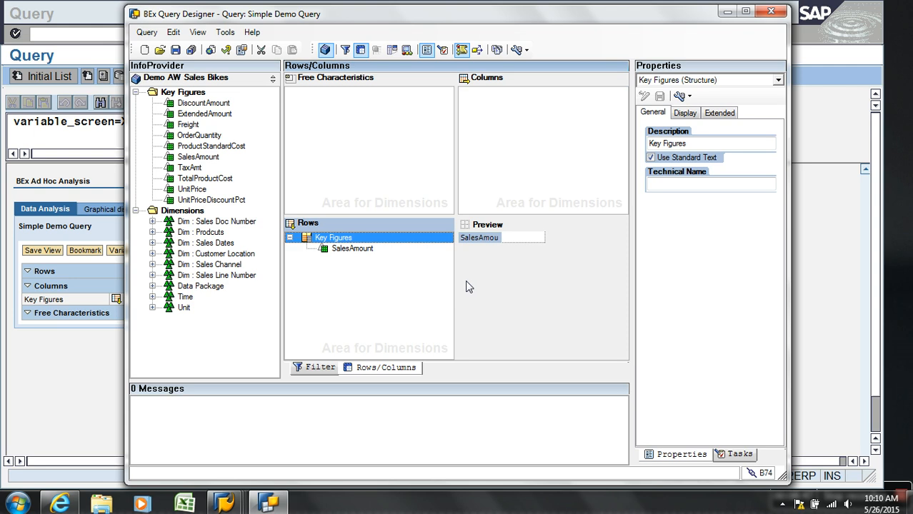
left_click(175, 50)
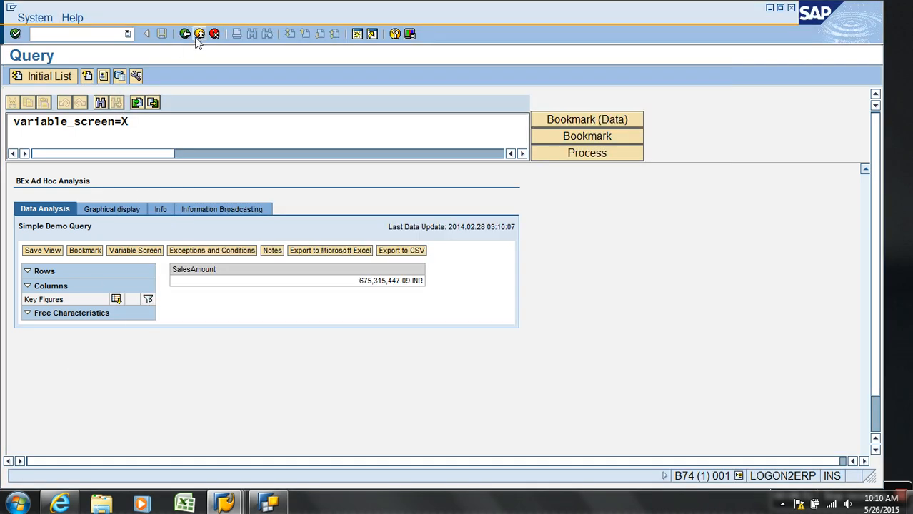
left_click(185, 33)
left_click(26, 81)
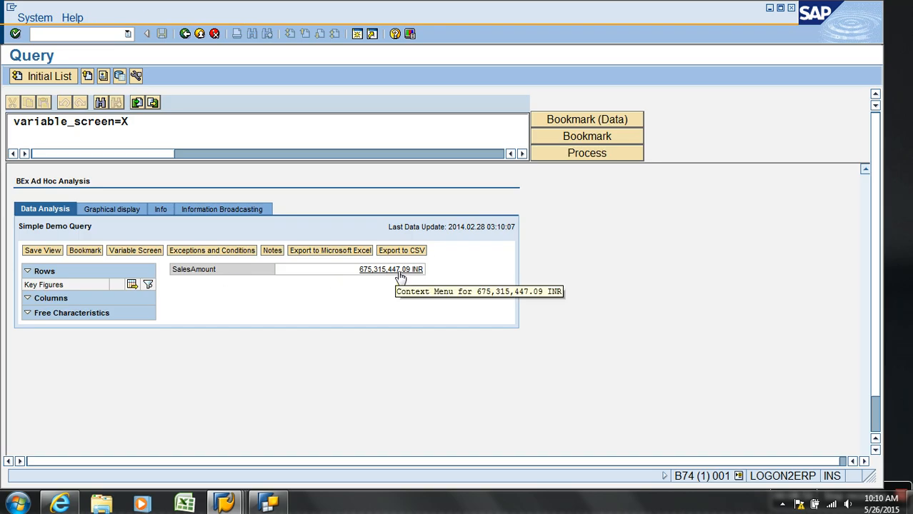
Step: Move the Key Figures structure back to the columns in Query Designer and rerun the saved query in the Query Monitor
key("alt+Tab")
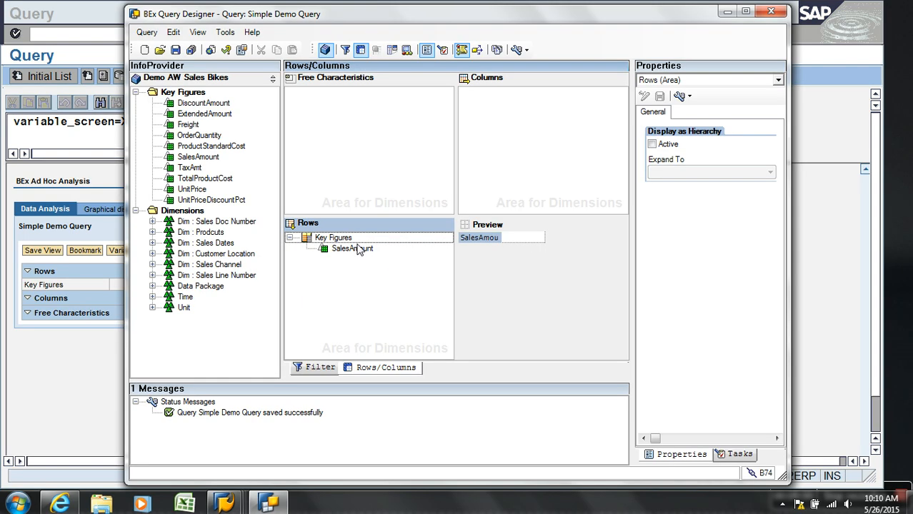
left_click_drag(343, 238, 504, 136)
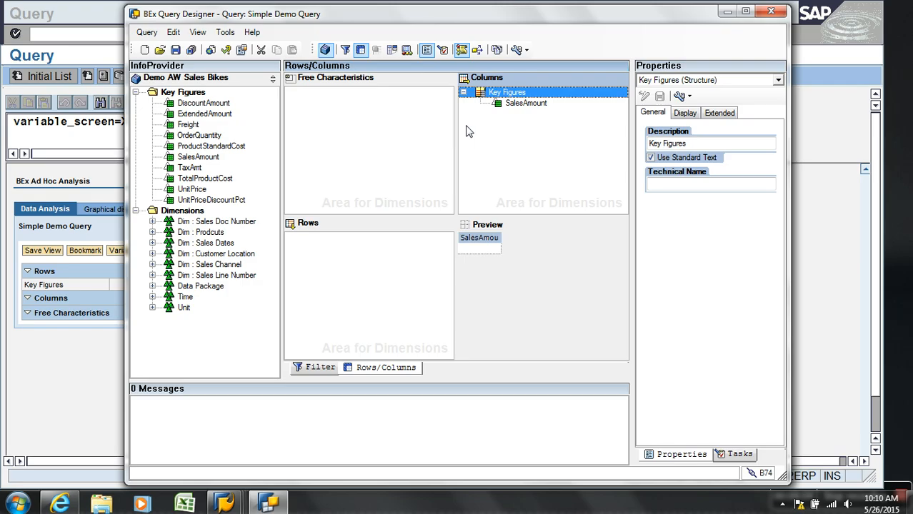
key("alt+Tab")
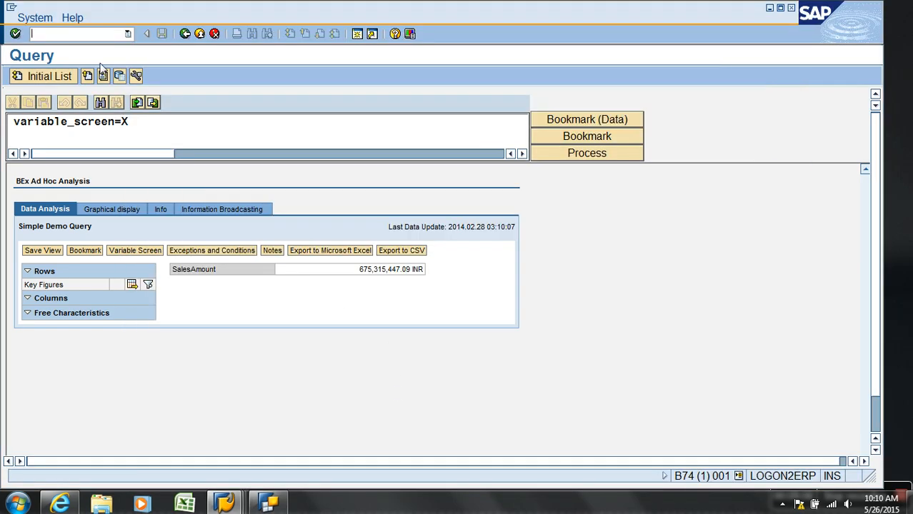
key("alt+Tab")
left_click(176, 51)
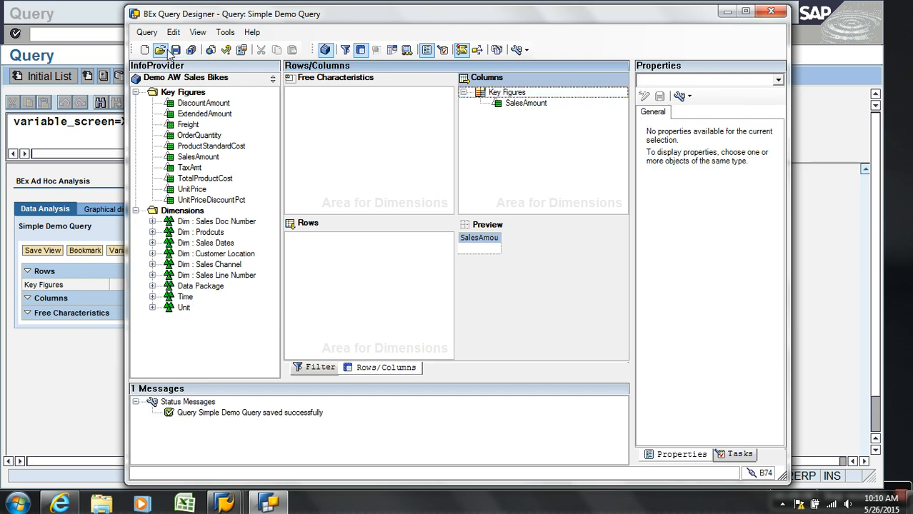
key("alt+Tab")
left_click(185, 34)
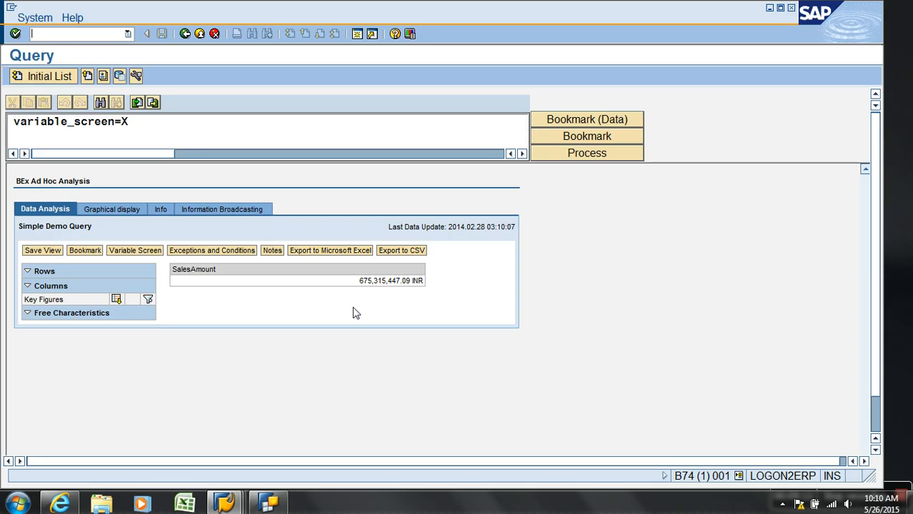
Step: Switch to Query Designer and add Sales Channel Code from the Sales Channel dimension to the rows
key("alt+Tab")
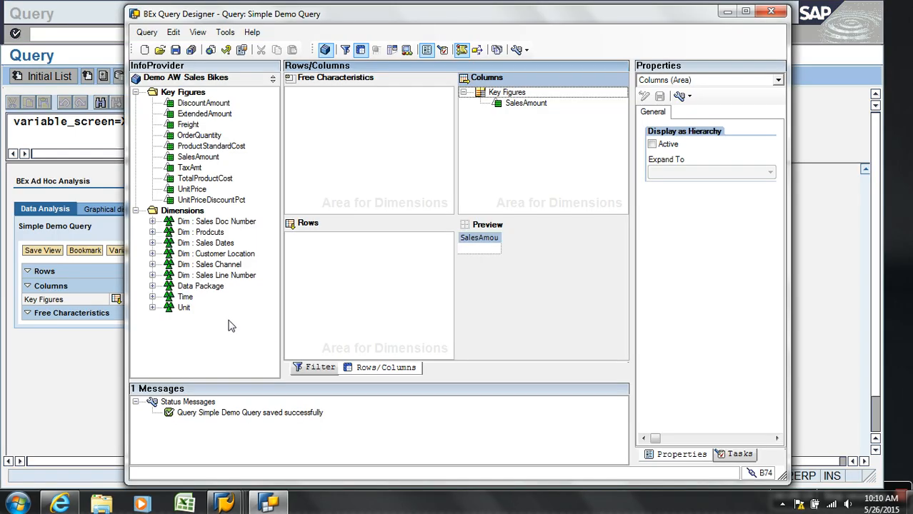
left_click(153, 265)
left_click_drag(212, 276, 326, 240)
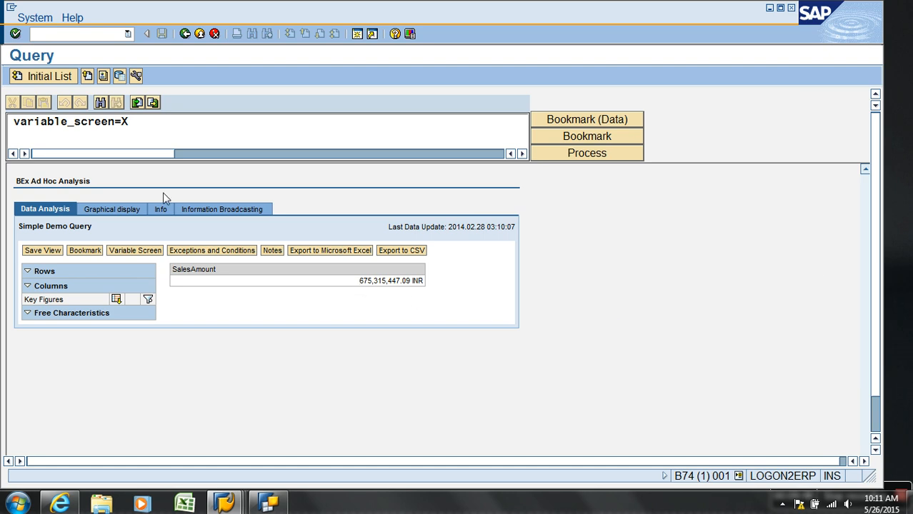
Step: Save the query with Sales Channel Code in Query Designer and rerun it in the Query Monitor
left_click(185, 34)
left_click(269, 503)
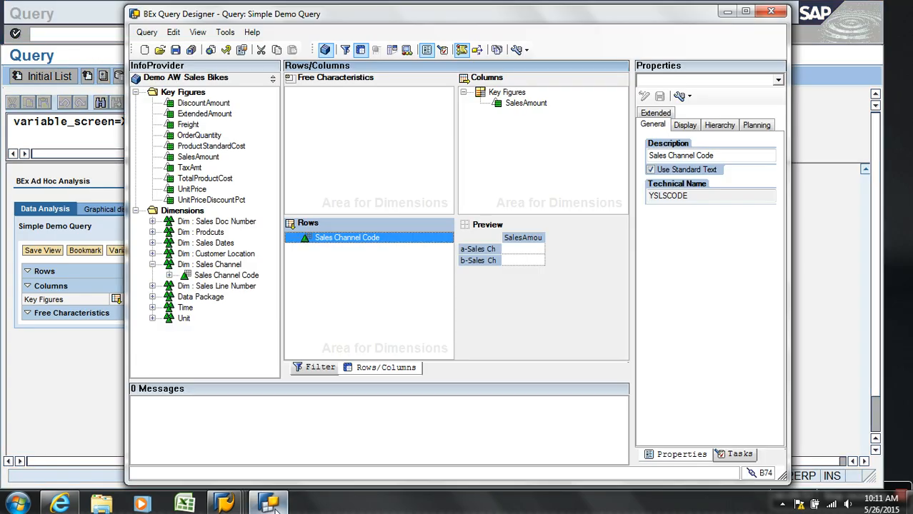
left_click(175, 52)
left_click(108, 56)
left_click(184, 33)
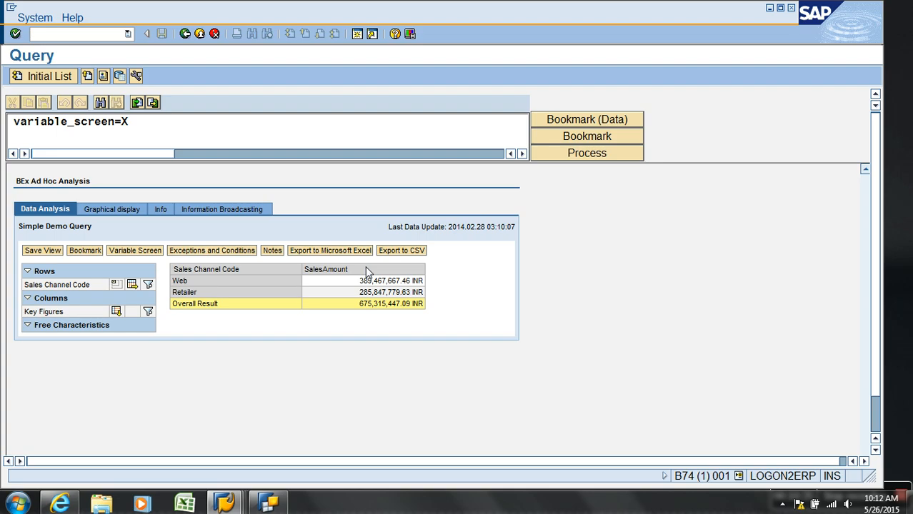
Step: Add DueDateKey, ShipDateKey and Product Key to the free characteristics in Query Designer, and rerun the saved query in the Query Monitor
key("alt+Tab")
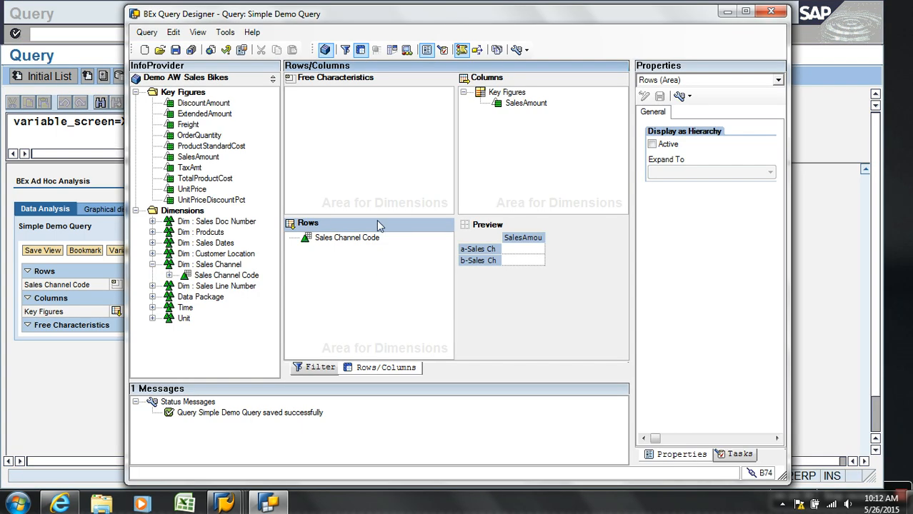
left_click(152, 254)
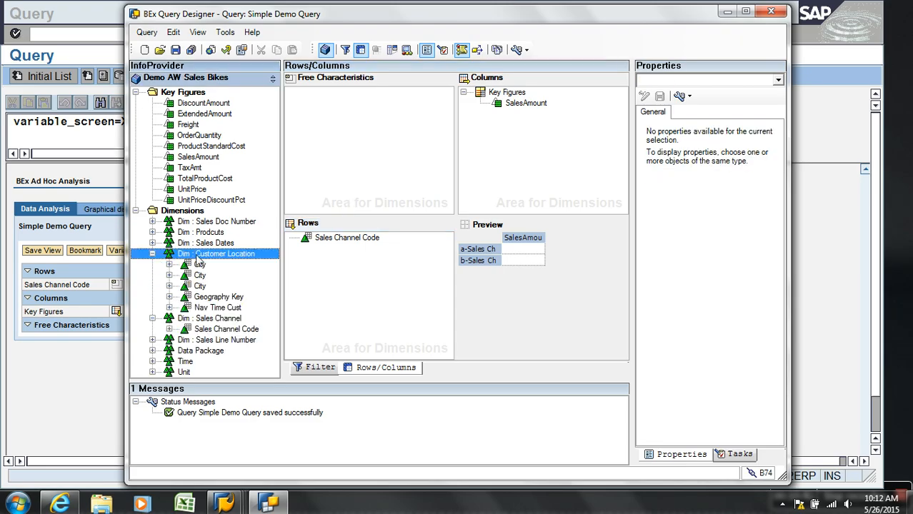
left_click(153, 243)
left_click_drag(209, 255, 328, 104)
left_click(152, 232)
left_click_drag(213, 243, 333, 115)
left_click(175, 50)
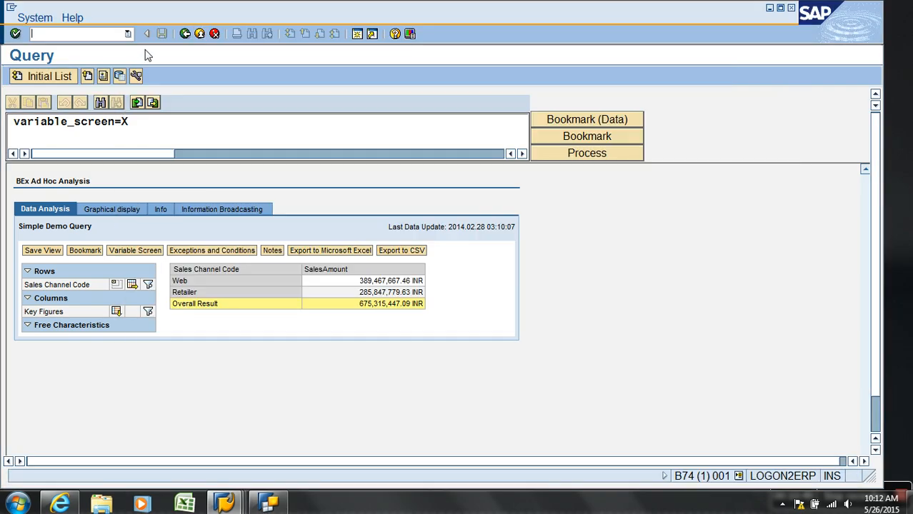
left_click(185, 33)
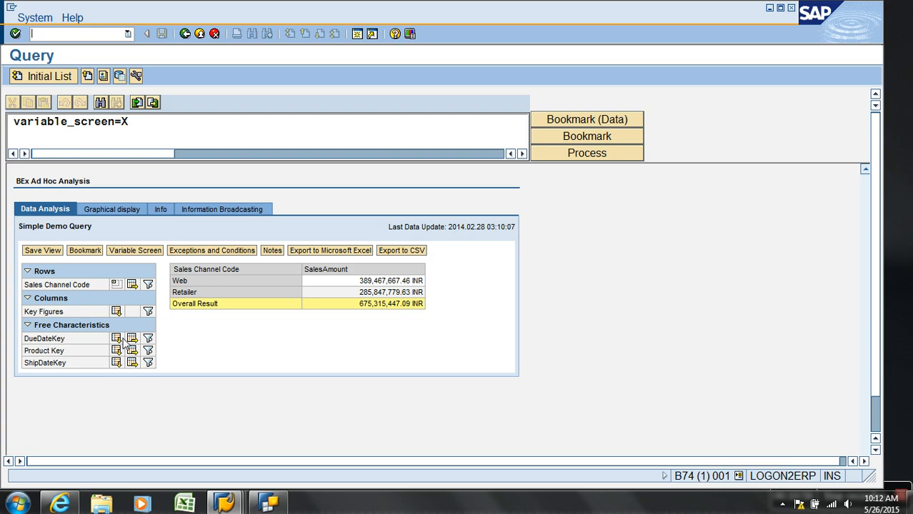
Step: Remove Sales Channel Code from the report's rows and drill down by Product Key instead
left_click(117, 285)
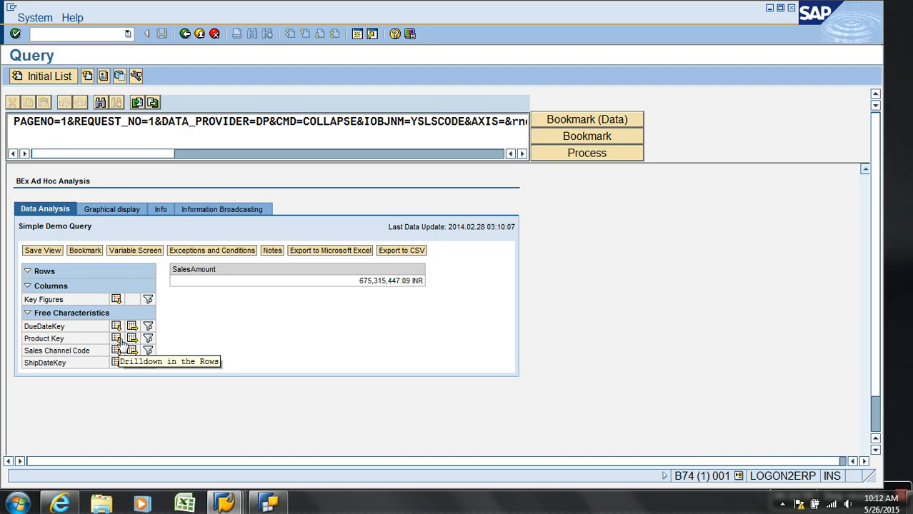
left_click(119, 339)
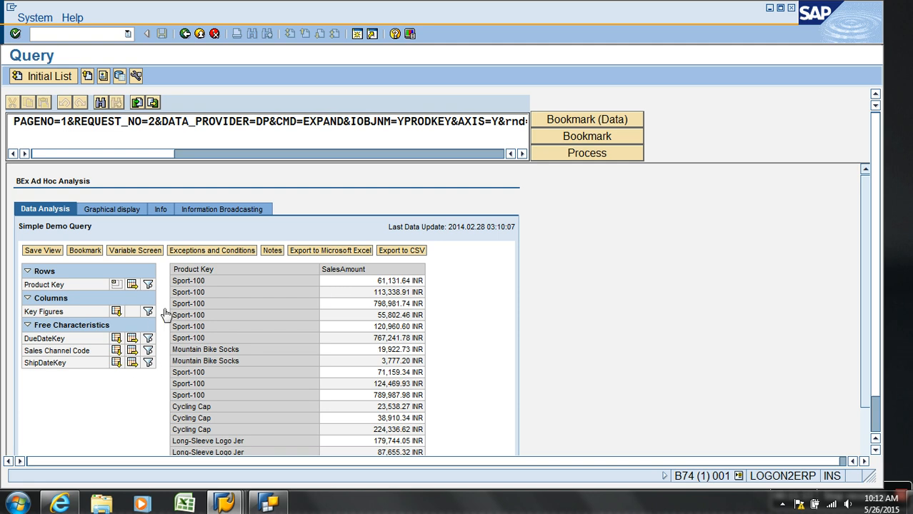
Step: Replace Product Key with ShipDateKey in the report's rows and drill down Sales Channel Code across the columns
left_click(116, 284)
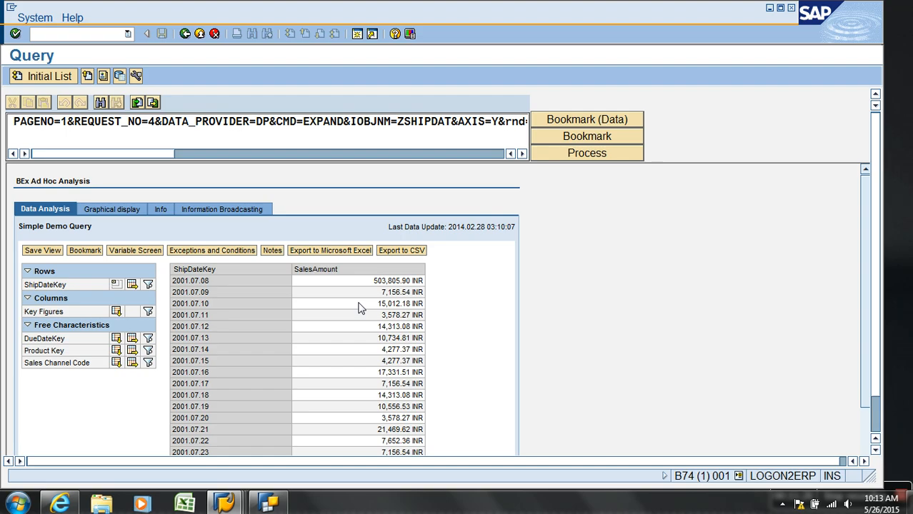
left_click(132, 363)
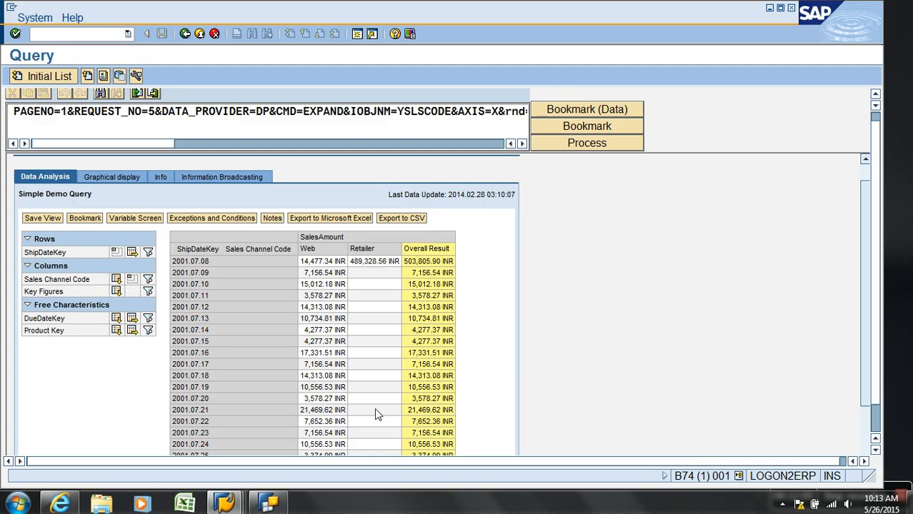
Step: Switch to the blank Excel workbook and enter the row labels "Sales Amount" in D6 and "Quantiuty" in D7
left_click(270, 504)
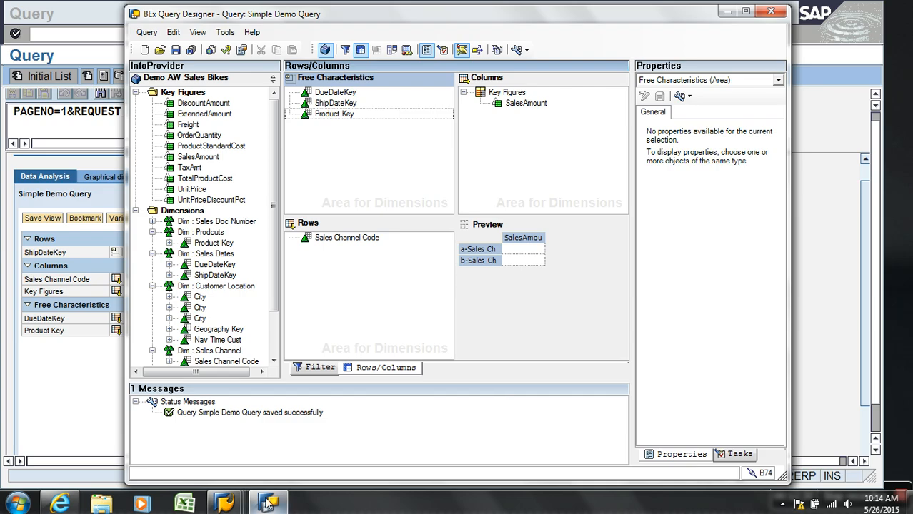
left_click(186, 504)
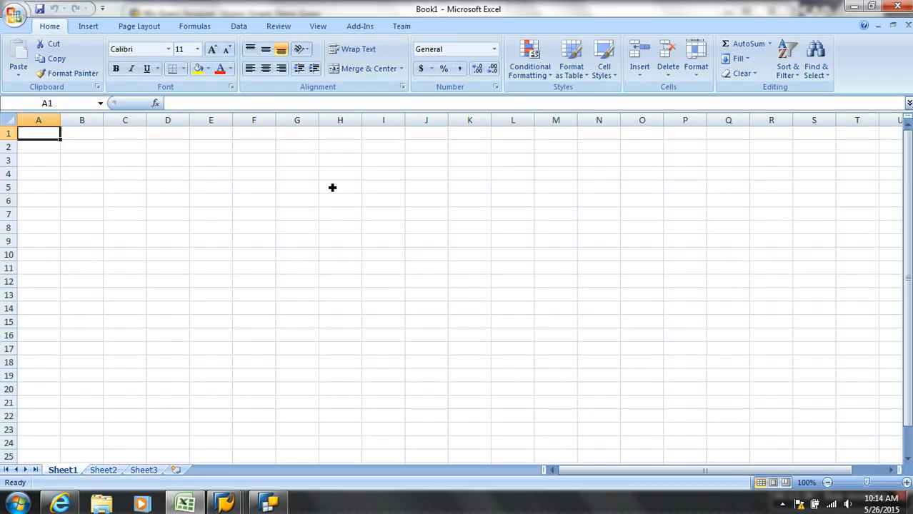
left_click(170, 201)
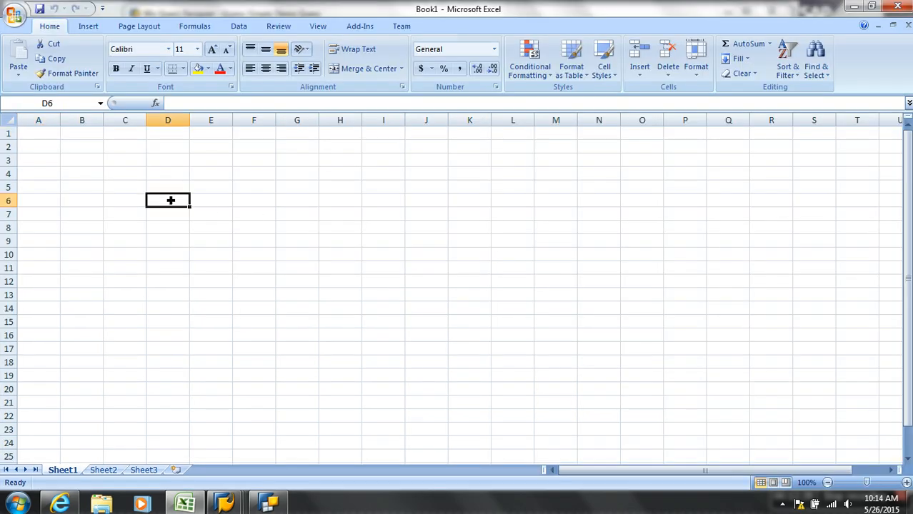
type("Sales")
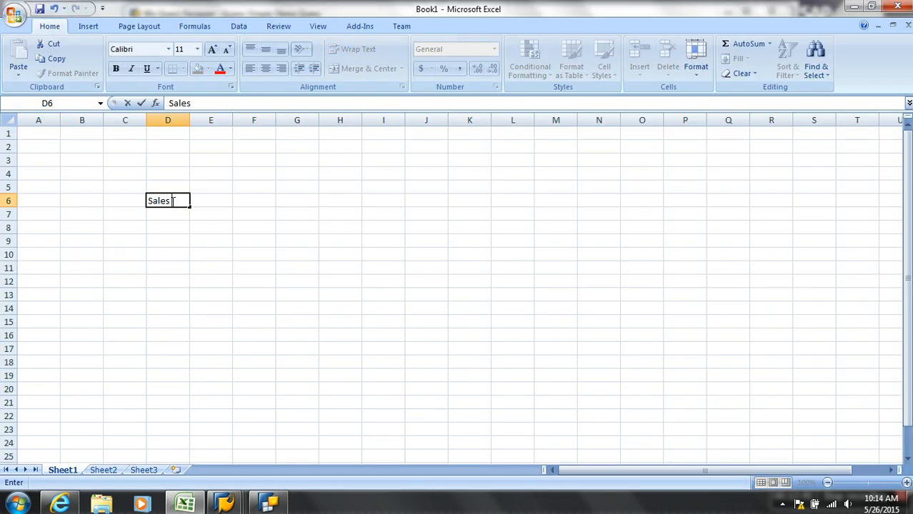
type(" aMOUNT")
key("Return")
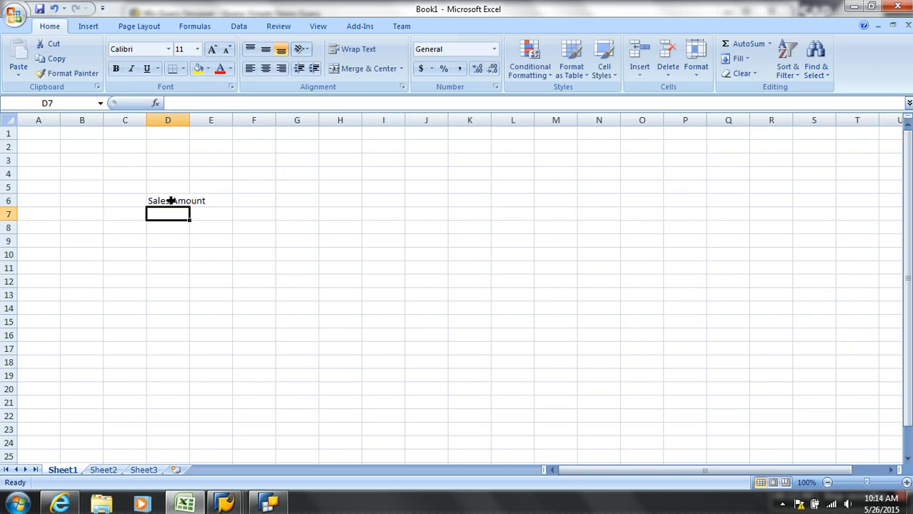
type("Quantiuty")
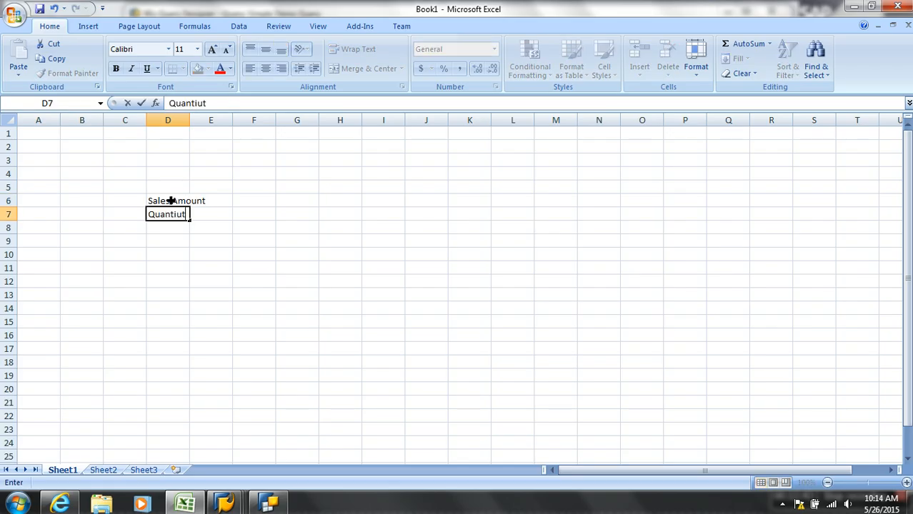
Step: Enter the column headings "retailer" in E5 and "Store" in F5, and widen column D to fit its labels
key("Right")
key("Up")
key("Up")
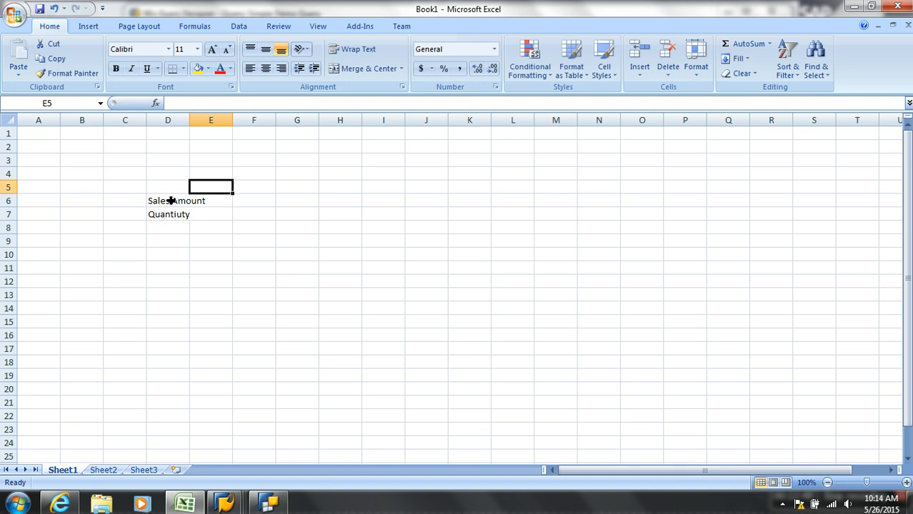
left_click_drag(190, 120, 235, 120)
type("re")
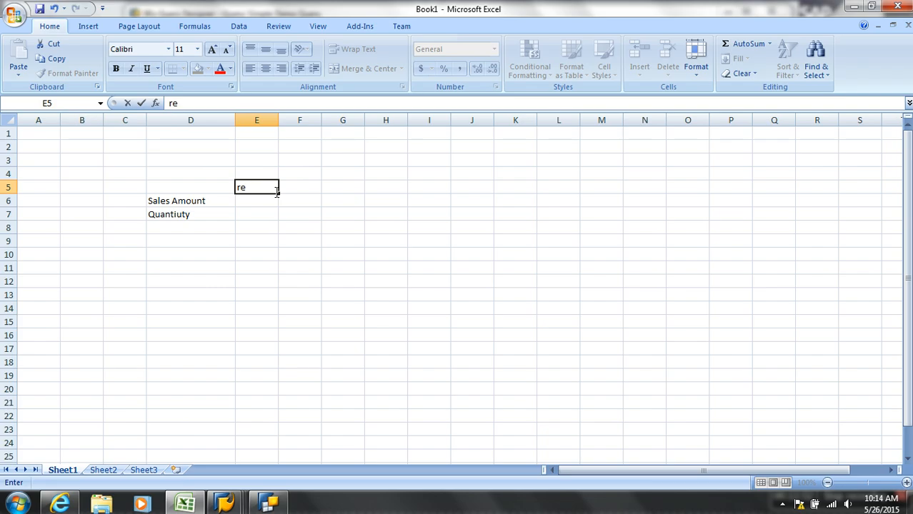
type("tailer")
key("Right")
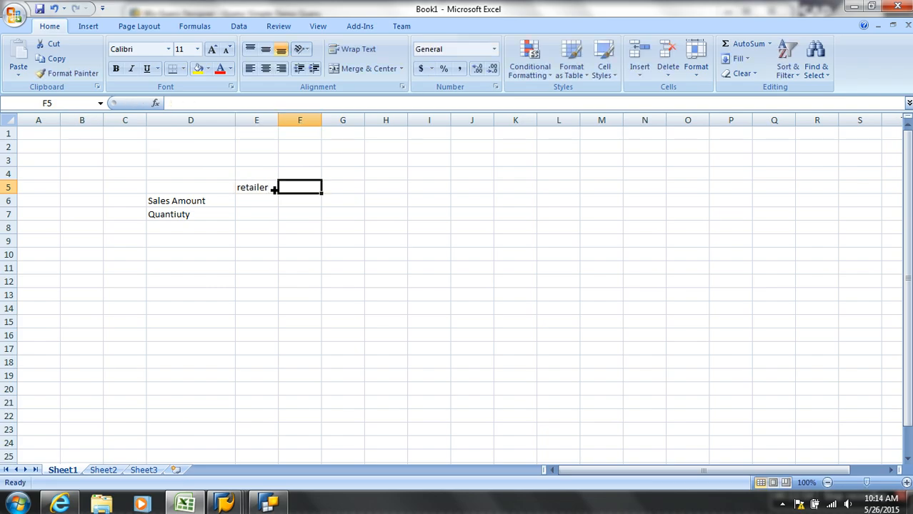
type("Store")
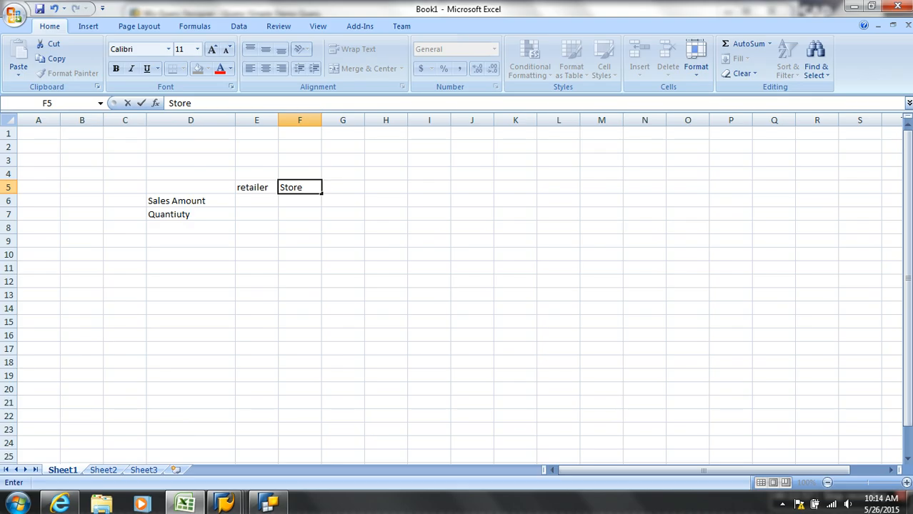
left_click(351, 245)
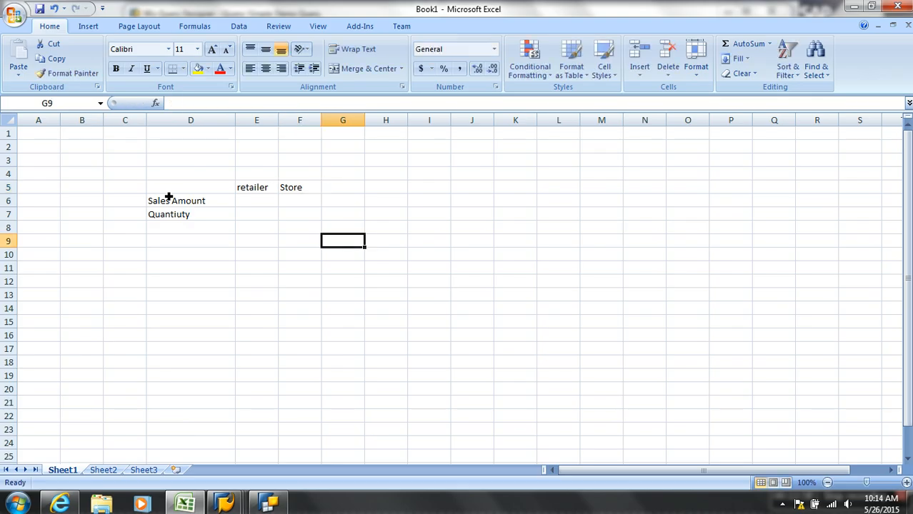
Step: Put a thick box border around the sample table in D5:F7
left_click_drag(178, 190, 301, 219)
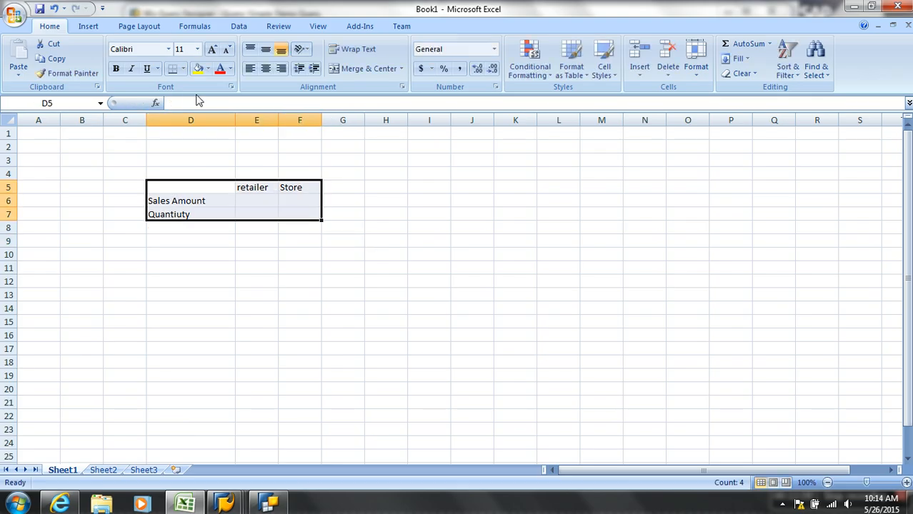
left_click(183, 69)
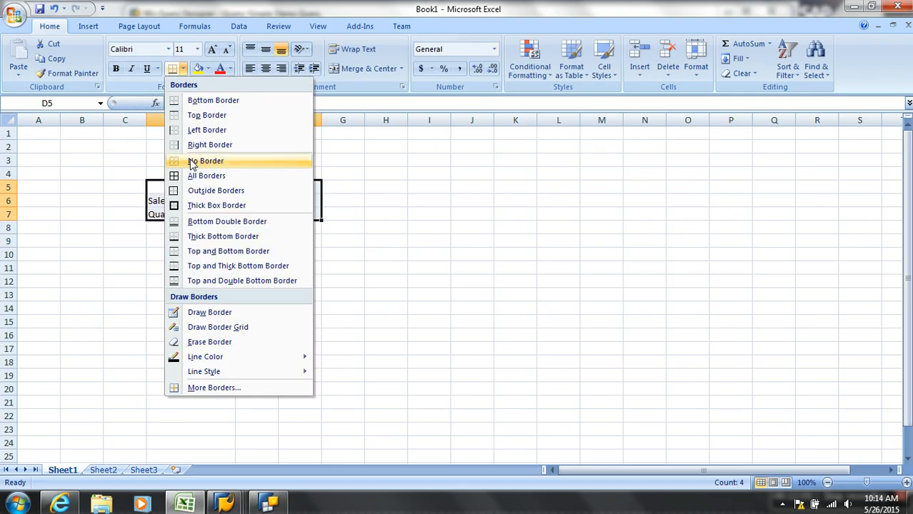
left_click(197, 206)
left_click(326, 261)
Step: Apply all borders to the cells of the sample table in D5:F7
left_click_drag(221, 192, 307, 222)
left_click(183, 68)
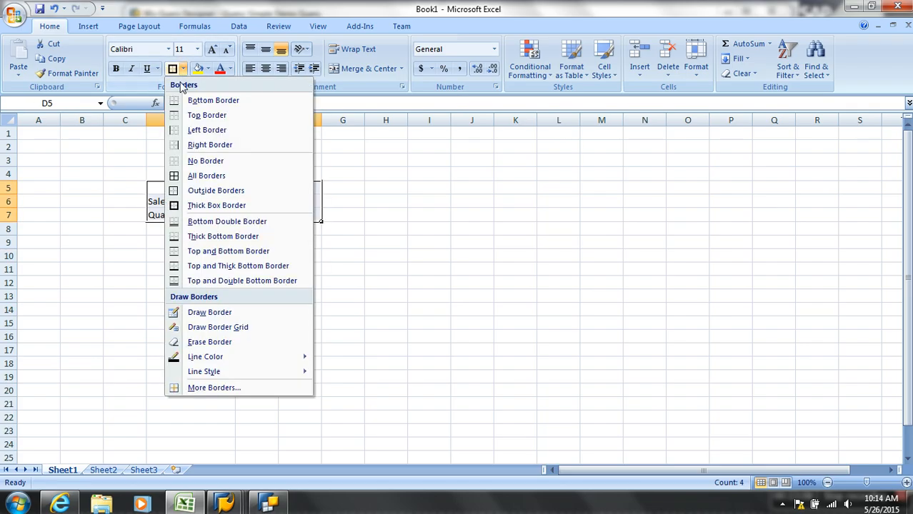
left_click(194, 177)
left_click(286, 265)
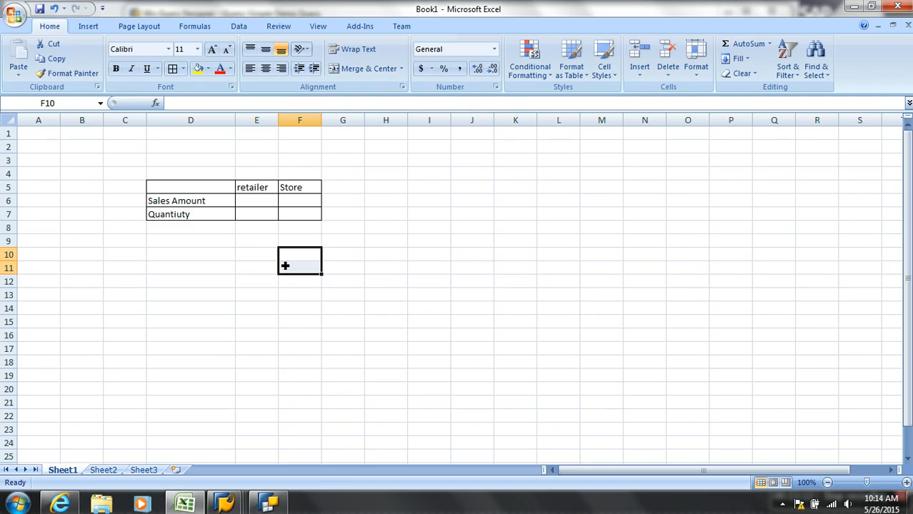
left_click(272, 207)
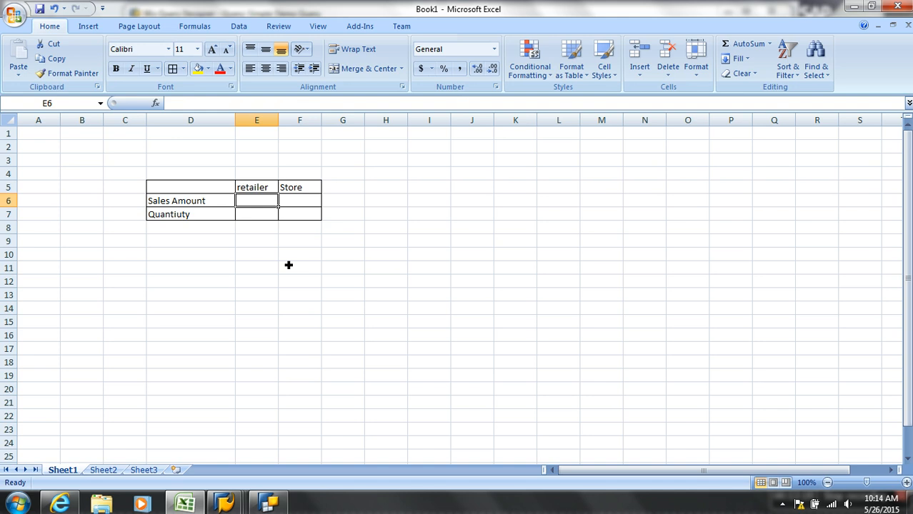
left_click(262, 219)
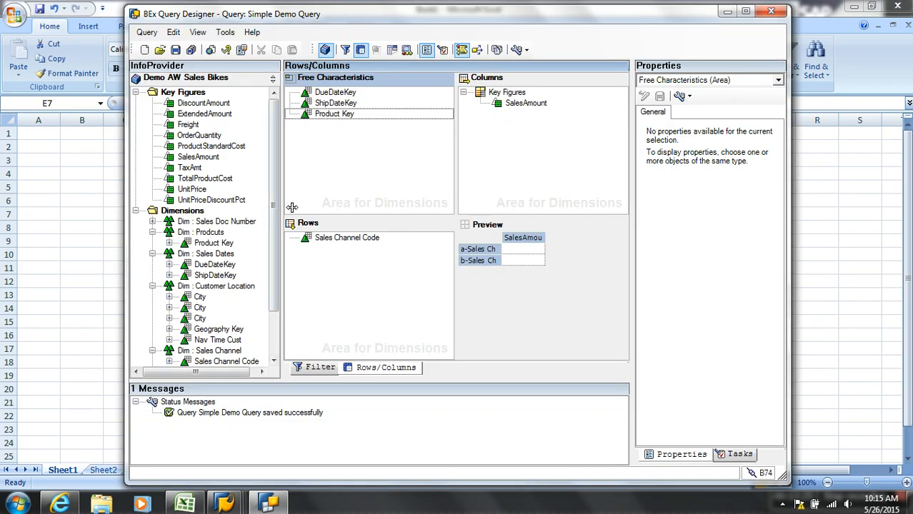
Step: Remove all free characteristics, the Sales Channel Code row and the Key Figures columns from the query
left_click(339, 116)
left_click(331, 95, "shift")
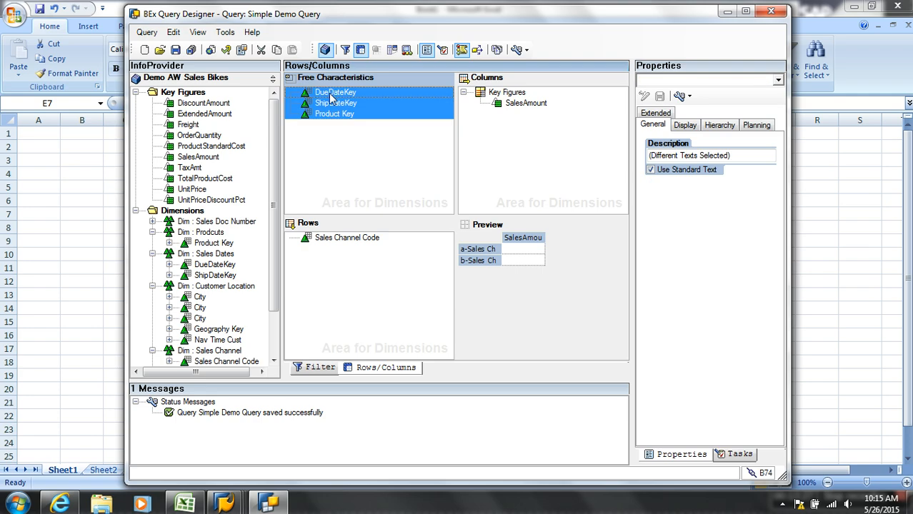
key("Delete")
left_click(351, 238)
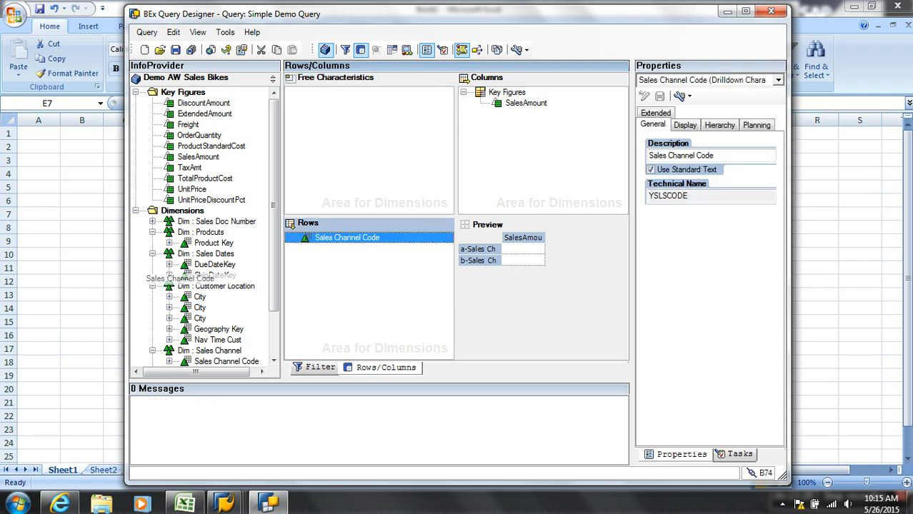
key("Delete")
left_click(504, 93)
key("Delete")
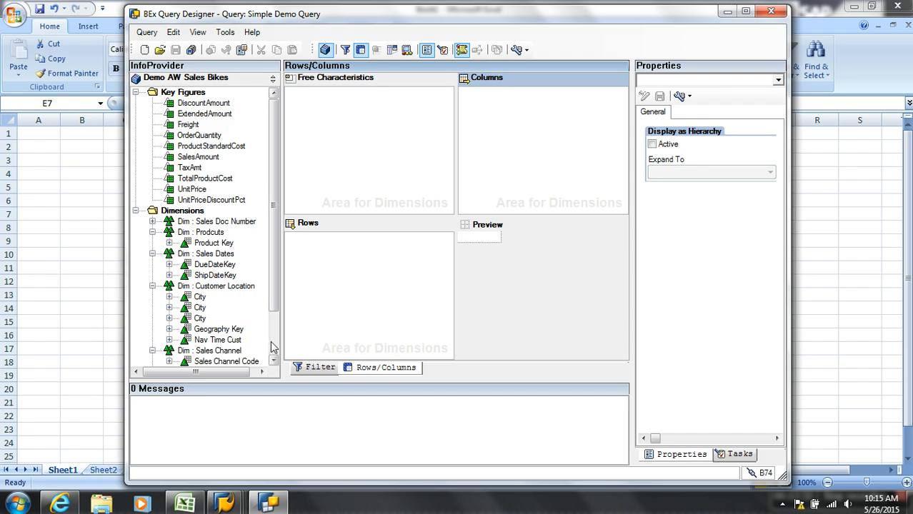
Step: Add SalesAmount and OrderQuantity as the query's rows and Sales Channel Code as its columns
left_click_drag(208, 156, 334, 257)
left_click_drag(203, 135, 346, 263)
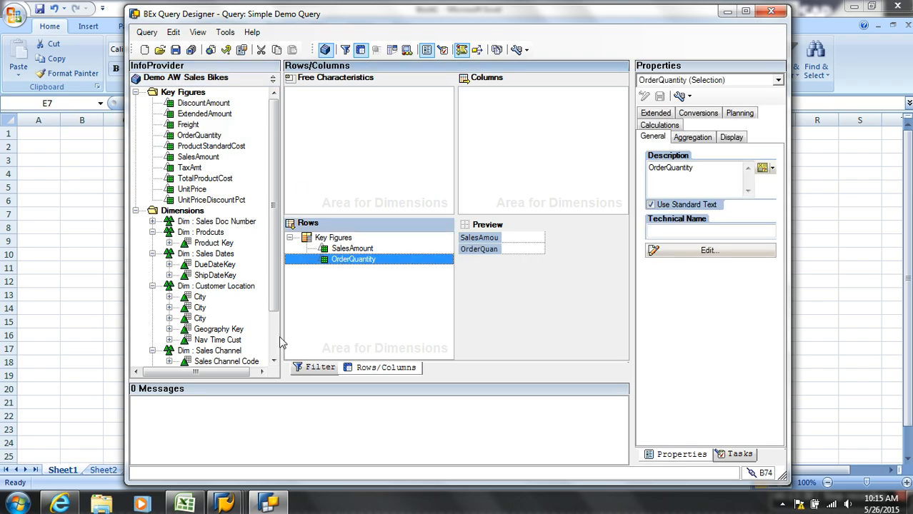
left_click(273, 350)
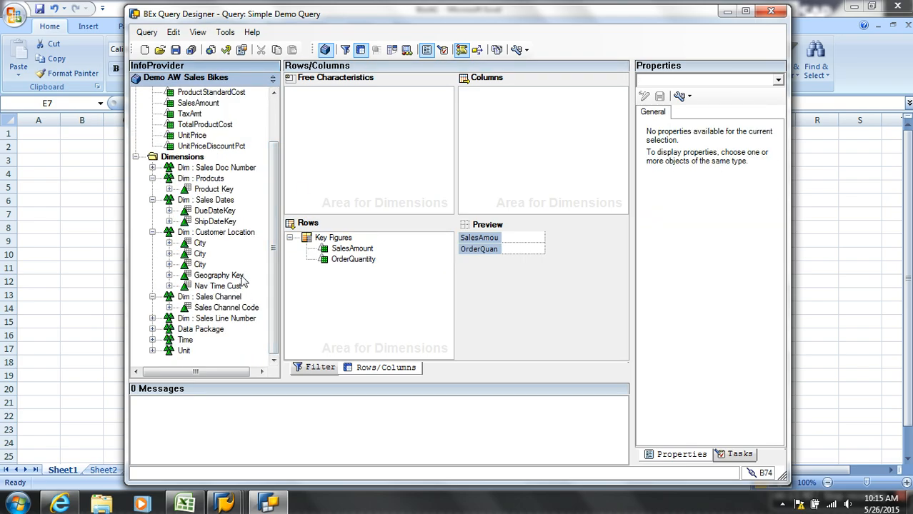
left_click_drag(250, 309, 495, 152)
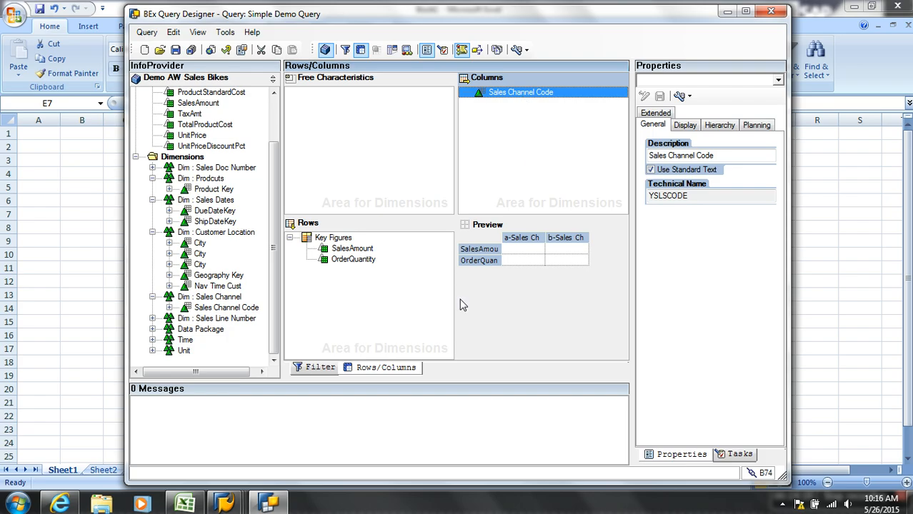
Step: Display the query's filter definition and add Geography Key to the default values
left_click(320, 368)
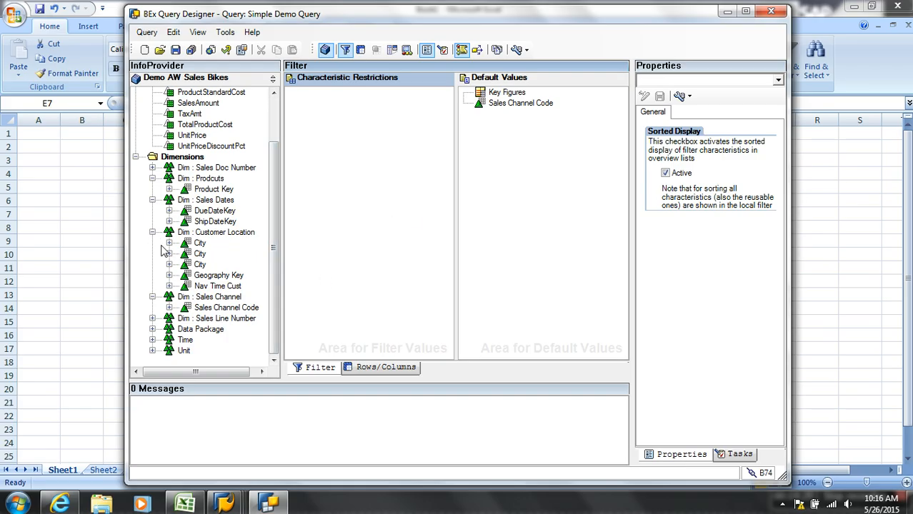
left_click(218, 277)
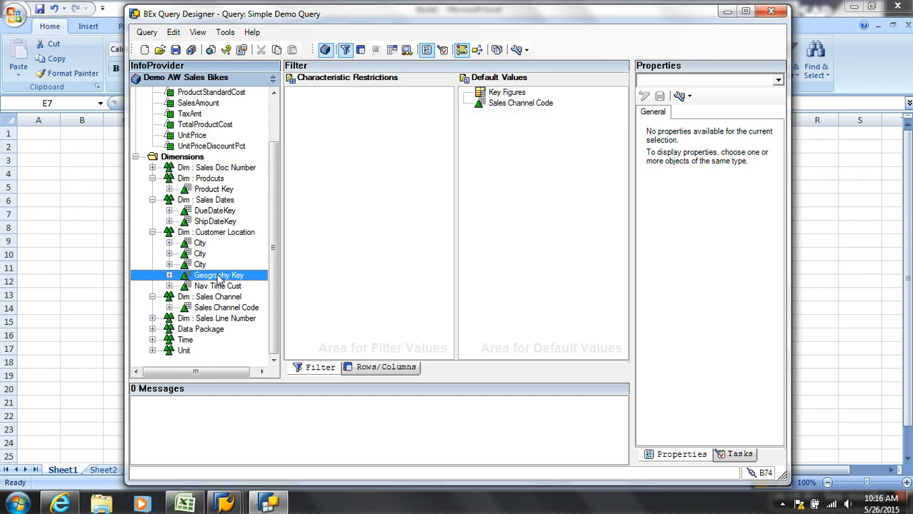
left_click(366, 203)
left_click(560, 188)
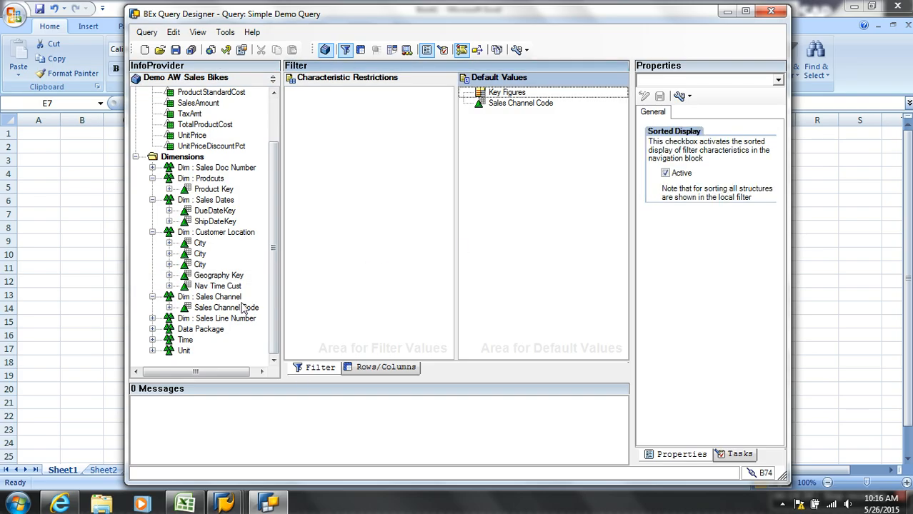
left_click_drag(229, 277, 532, 180)
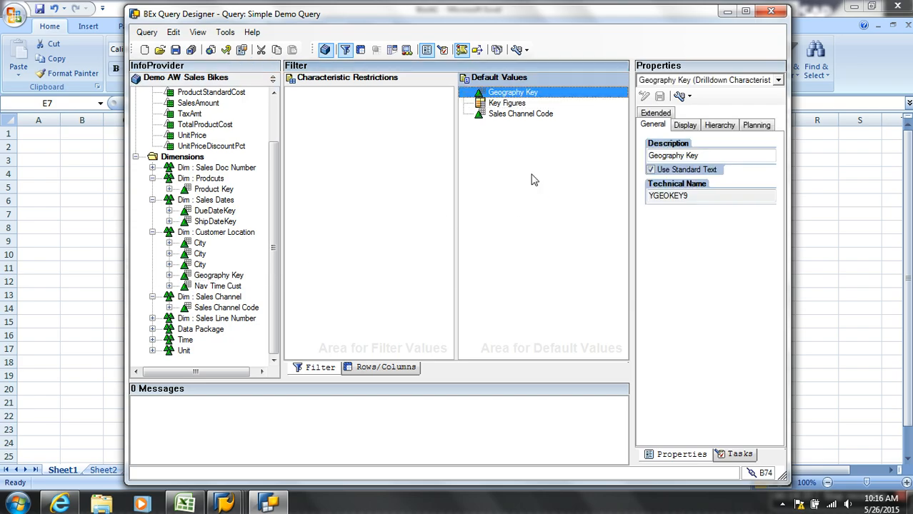
Step: Try to restrict Geography Key in the default values, dismissing the error dialogs
right_click(527, 94)
left_click(552, 98)
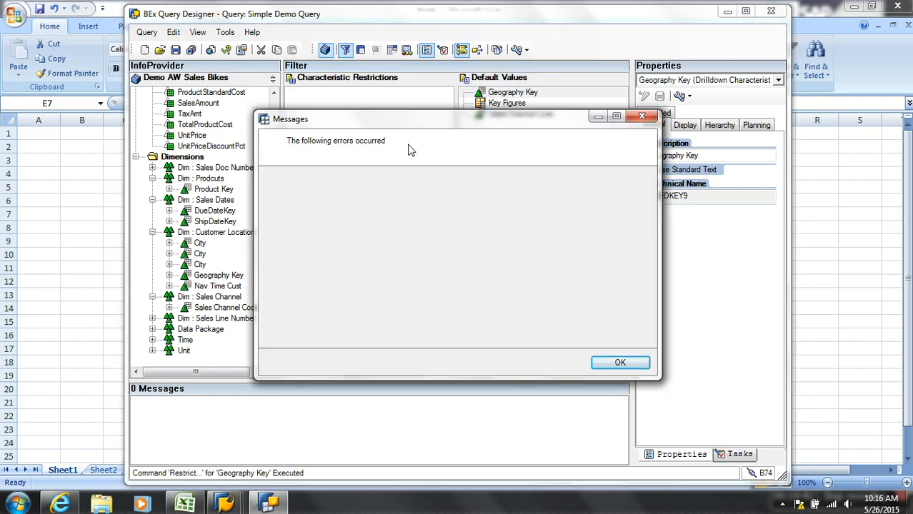
left_click(603, 363)
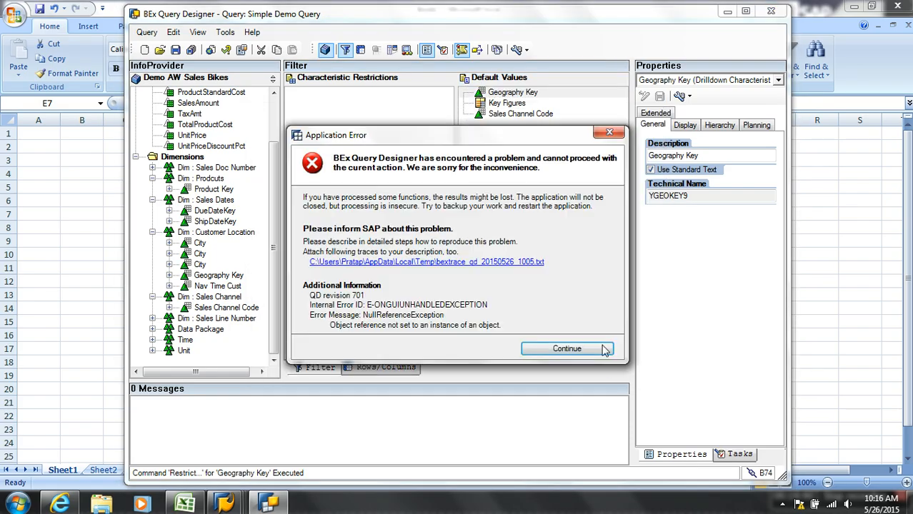
left_click(602, 346)
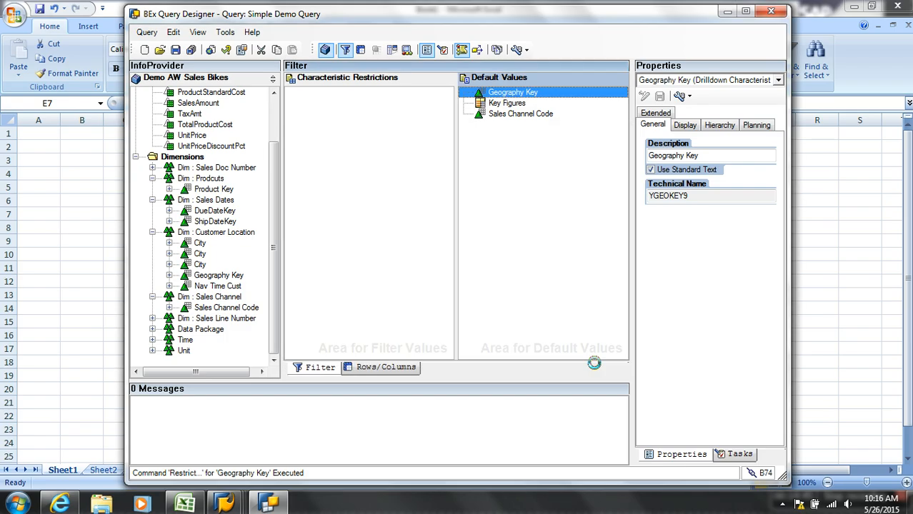
right_click(522, 95)
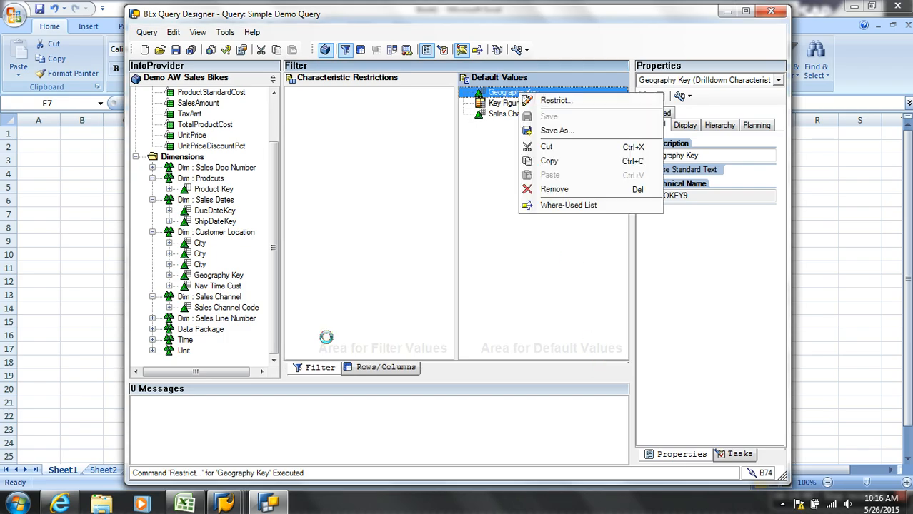
Step: Switch to SAP Logon to open the sap bw logon screen, and close the Query Designer without saving the query
left_click(223, 505)
left_click(141, 453)
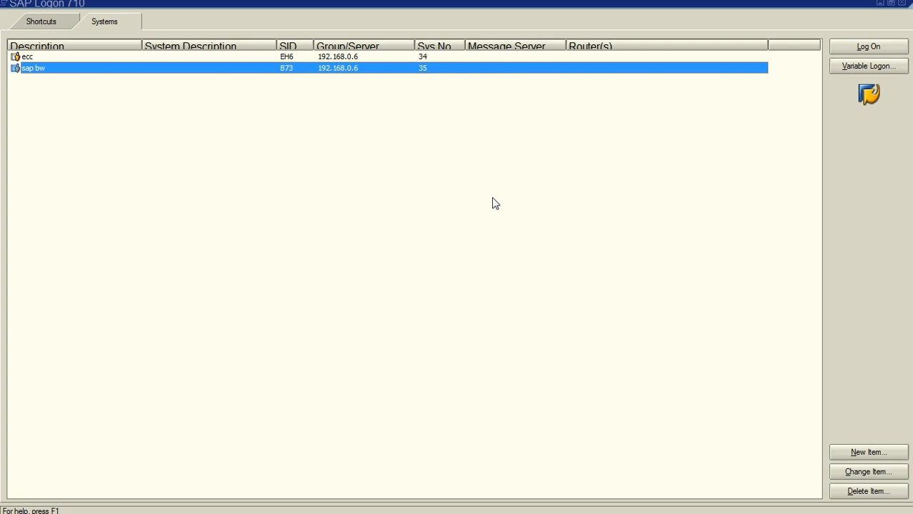
left_click(862, 44)
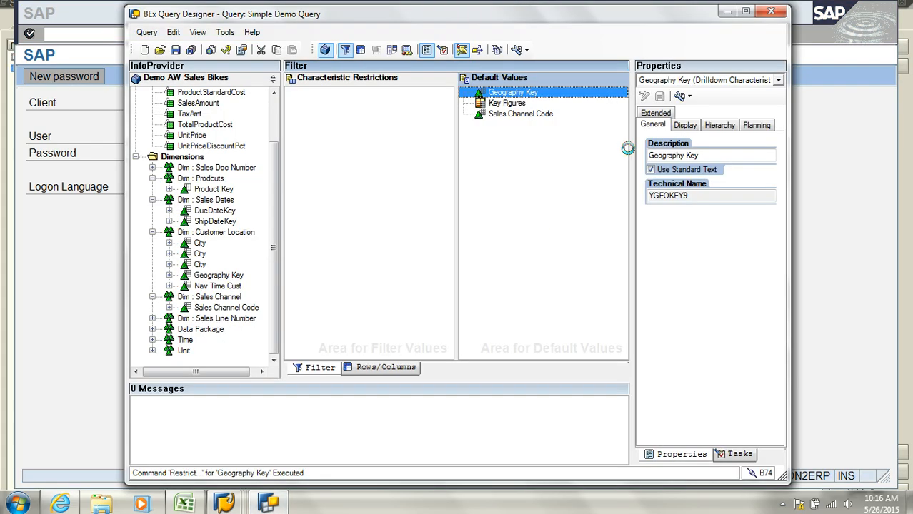
left_click(771, 12)
left_click(457, 273)
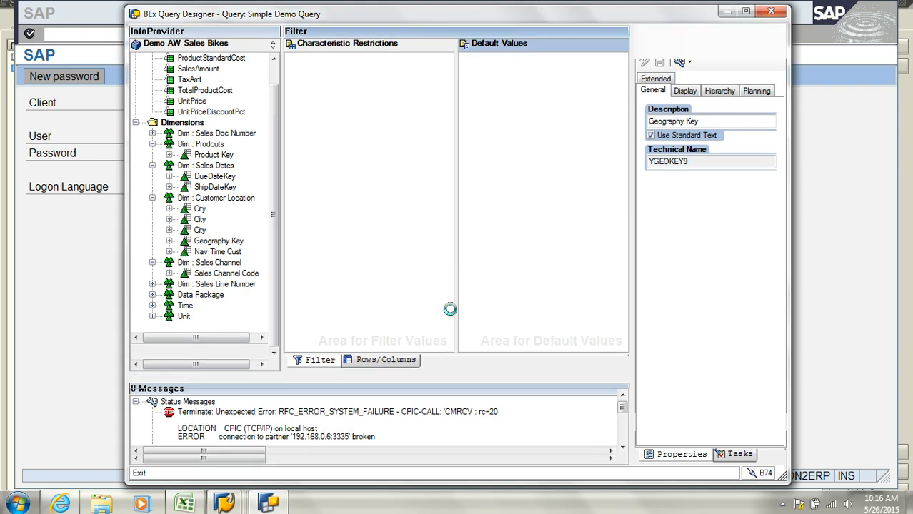
Step: Restart the Query Designer and log on to the sap bw system with the account password
left_click(17, 504)
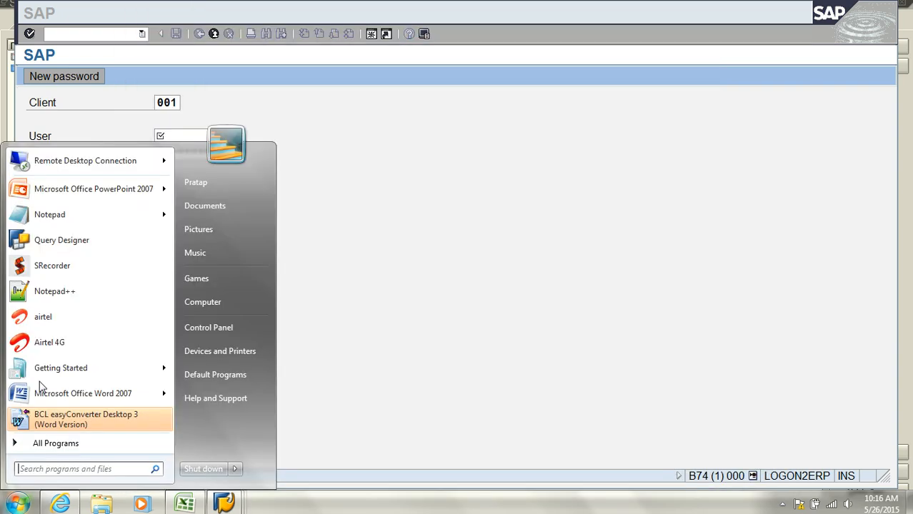
left_click(87, 243)
left_click(388, 218)
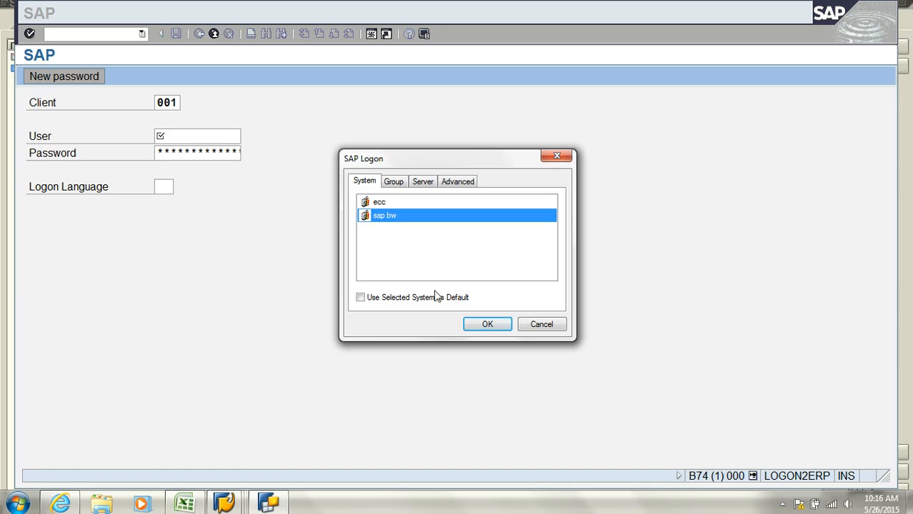
left_click(475, 325)
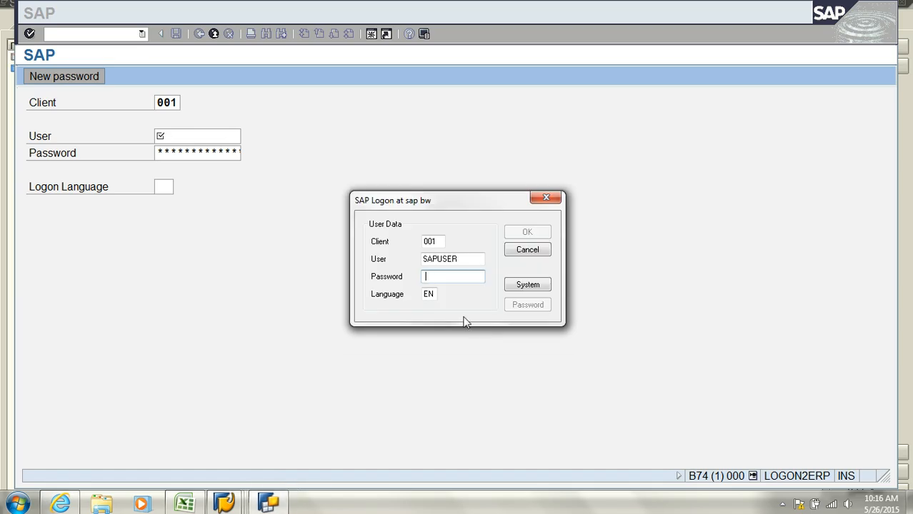
type("••")
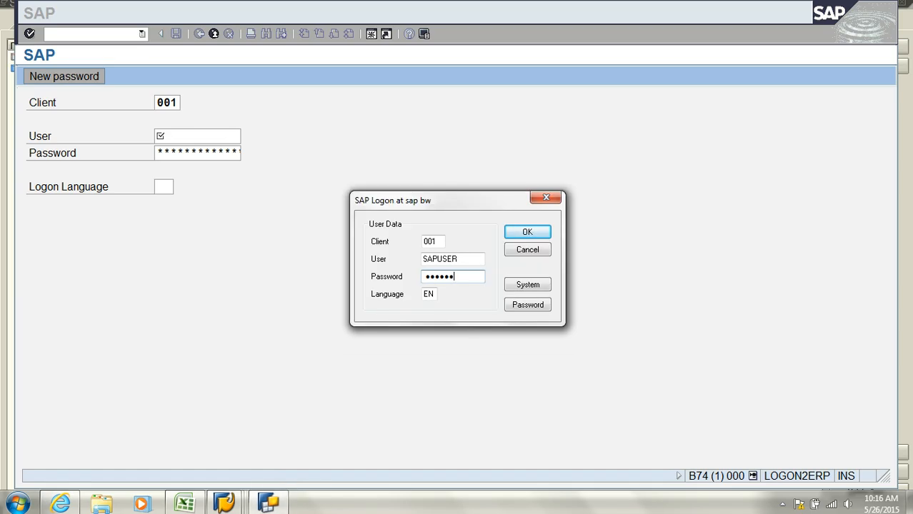
left_click(532, 233)
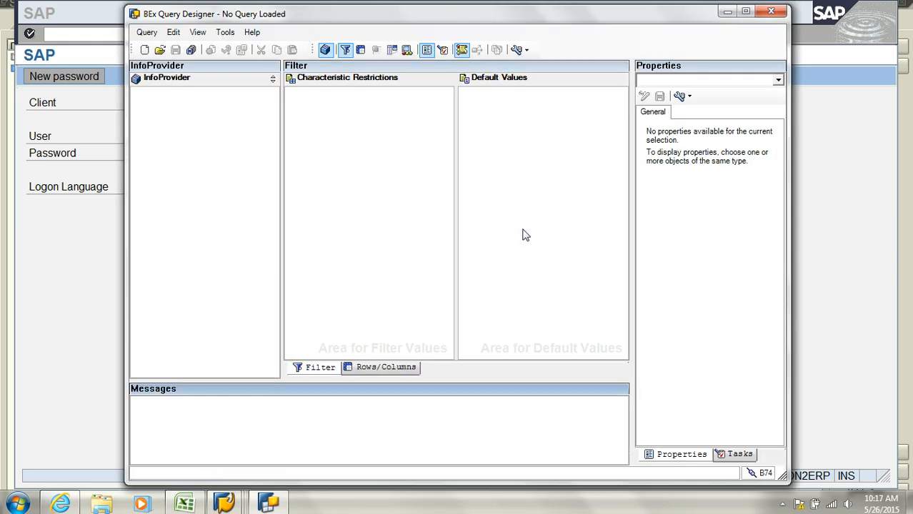
Step: Search the queries for "zaw" and open the Simple Demo Query
left_click(160, 50)
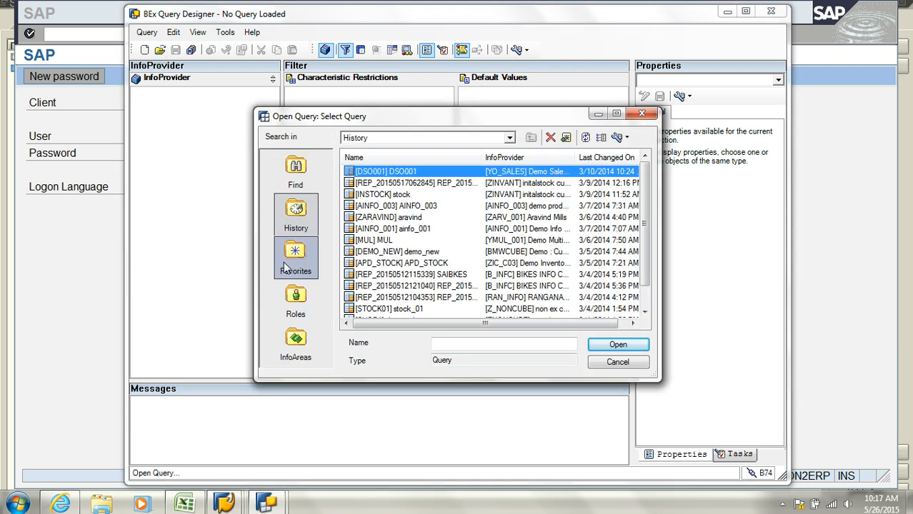
left_click(295, 172)
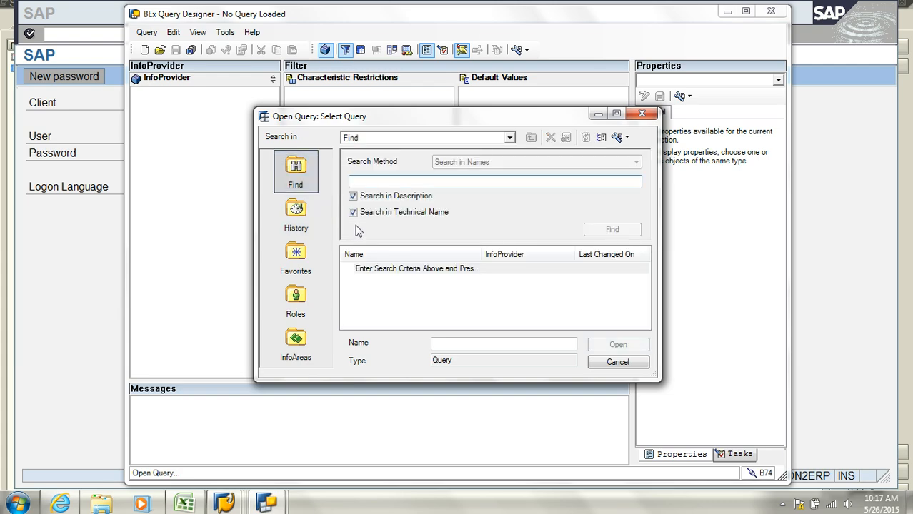
type("zaw")
key("Return")
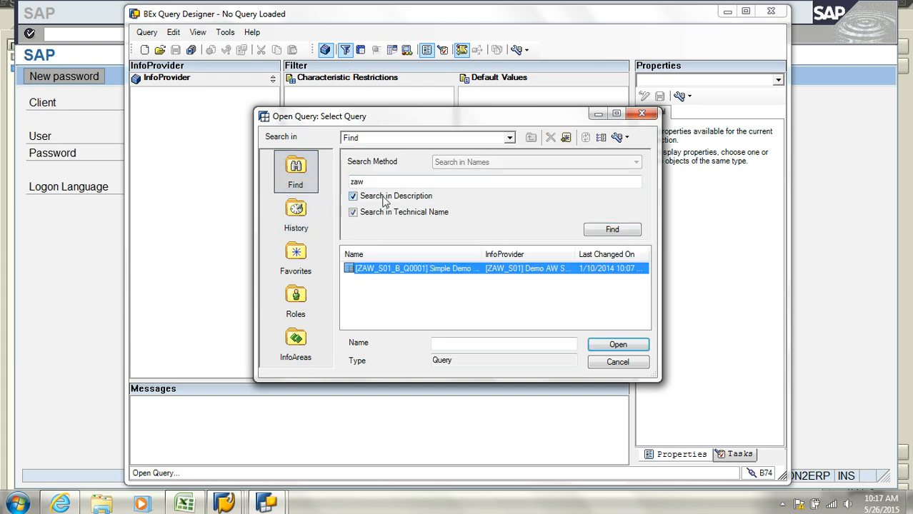
double_click(415, 270)
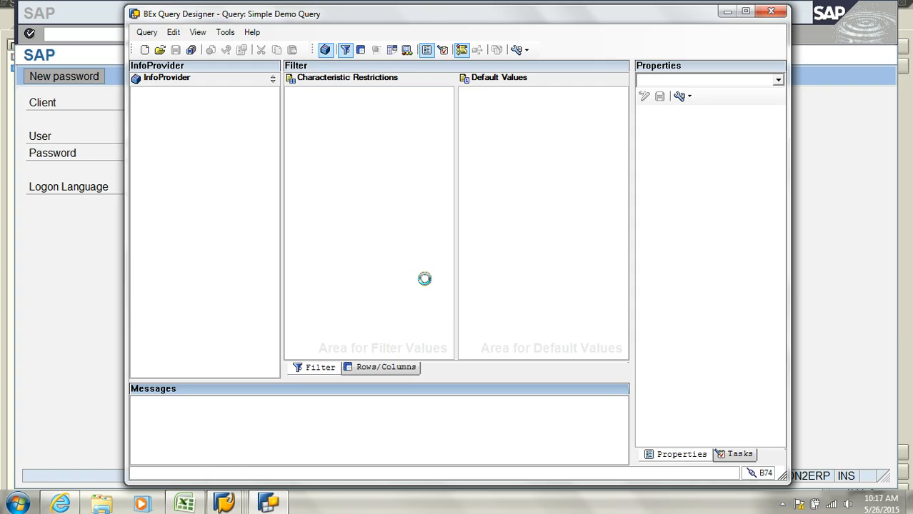
Step: Remove all free characteristics and the Sales Channel Code row from the query, and move the Key Figures structure from columns to rows
left_click(396, 366)
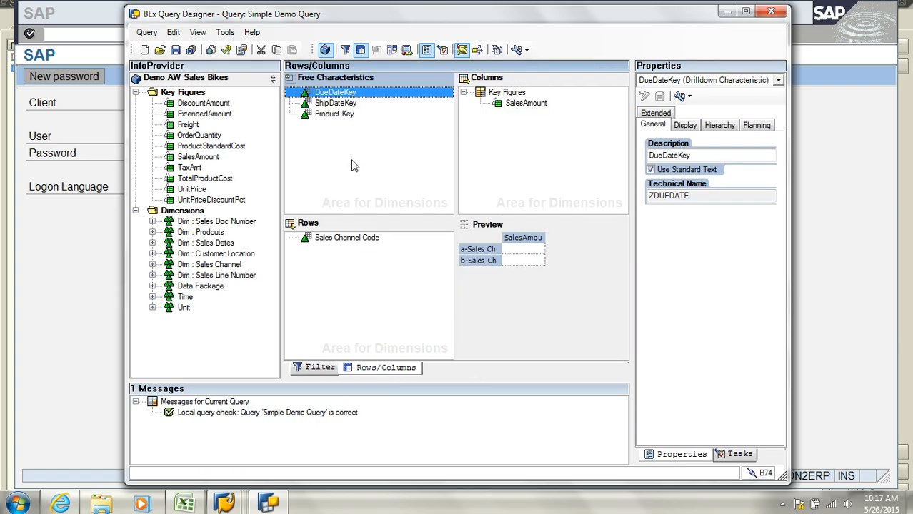
left_click(342, 120, "shift")
left_click_drag(345, 93, 228, 143)
left_click_drag(354, 242, 215, 184)
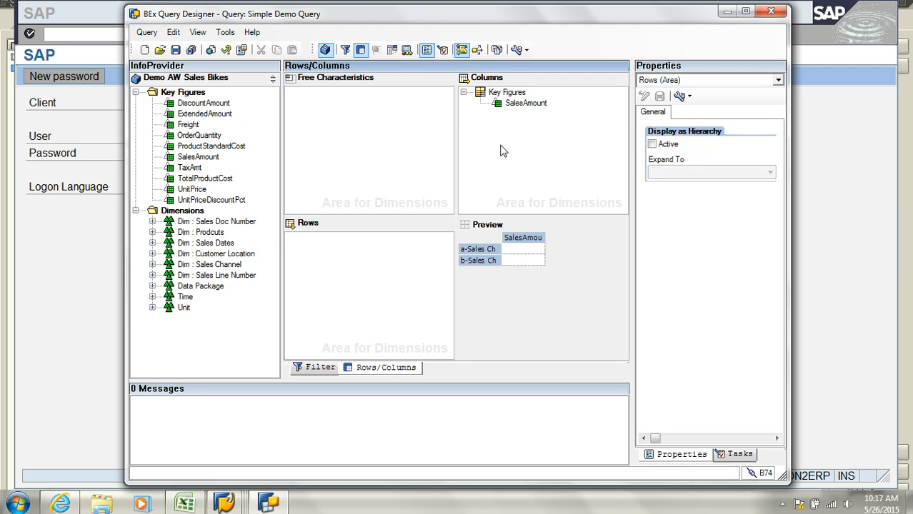
left_click_drag(507, 100, 361, 241)
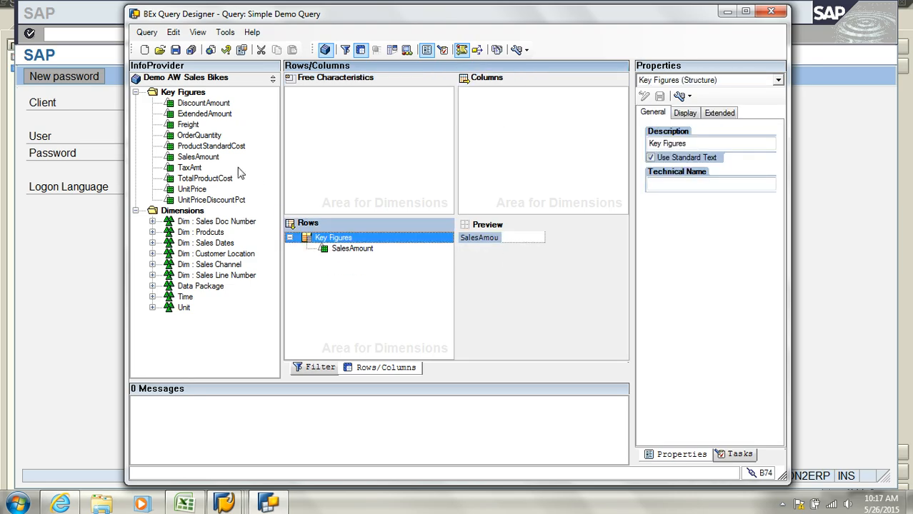
Step: Add OrderQuantity below SalesAmount in the row key figures and place Sales Channel Code in the columns
left_click_drag(200, 135, 346, 267)
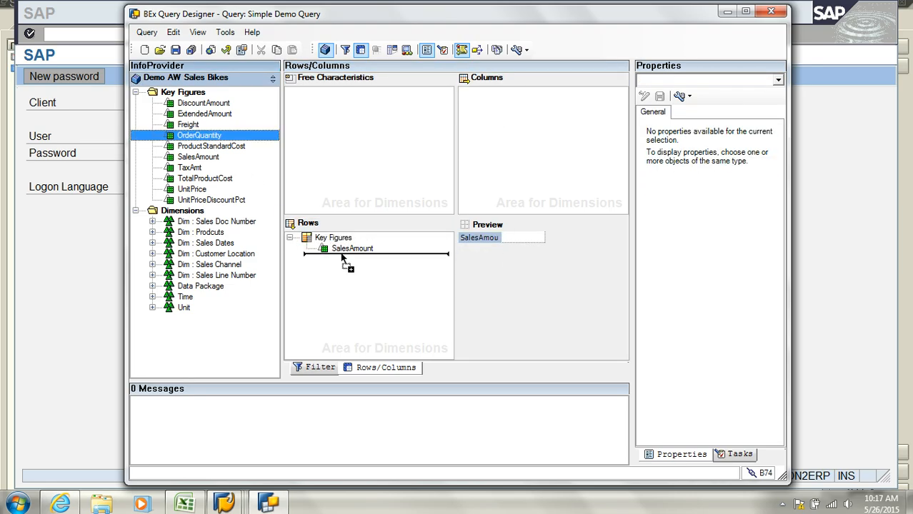
double_click(161, 268)
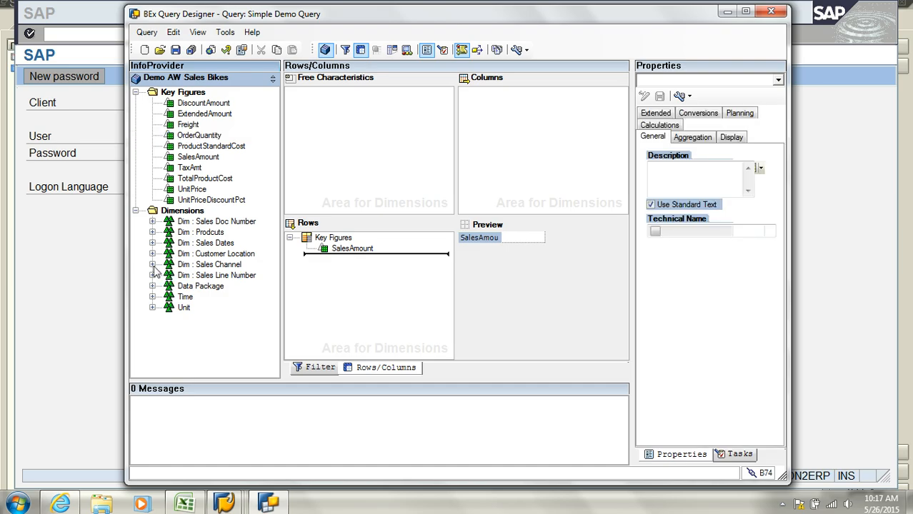
left_click_drag(217, 276, 536, 118)
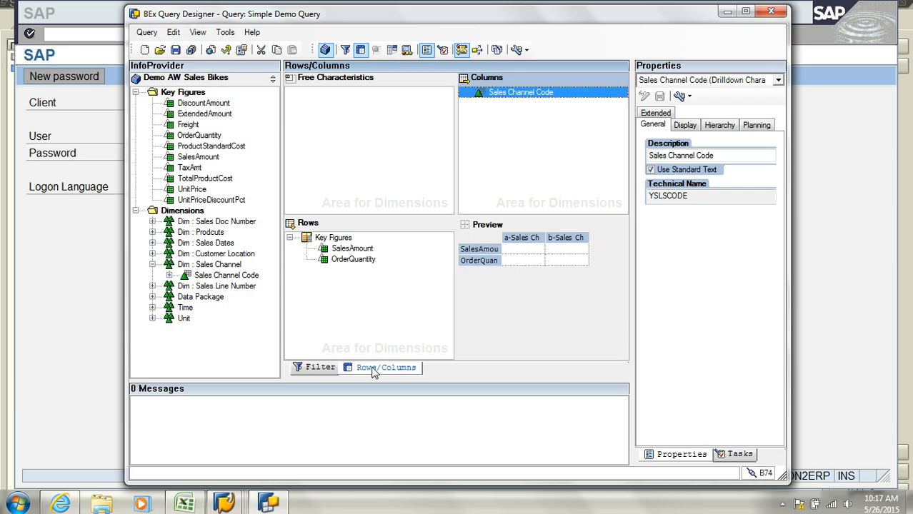
Step: Add Geography Key from the Customer Location dimension to the characteristic restrictions and restrict it to the single value [2] Hyderabad
left_click(316, 369)
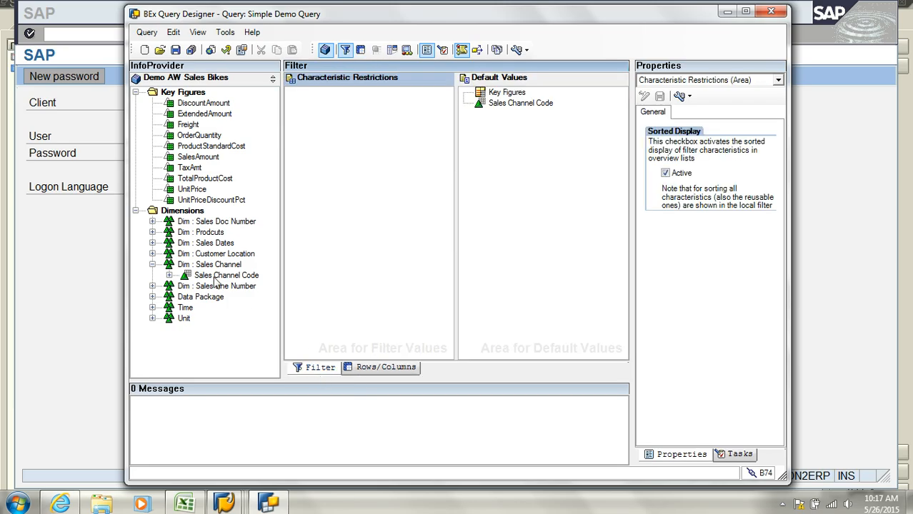
left_click(153, 253)
left_click_drag(226, 299, 346, 175)
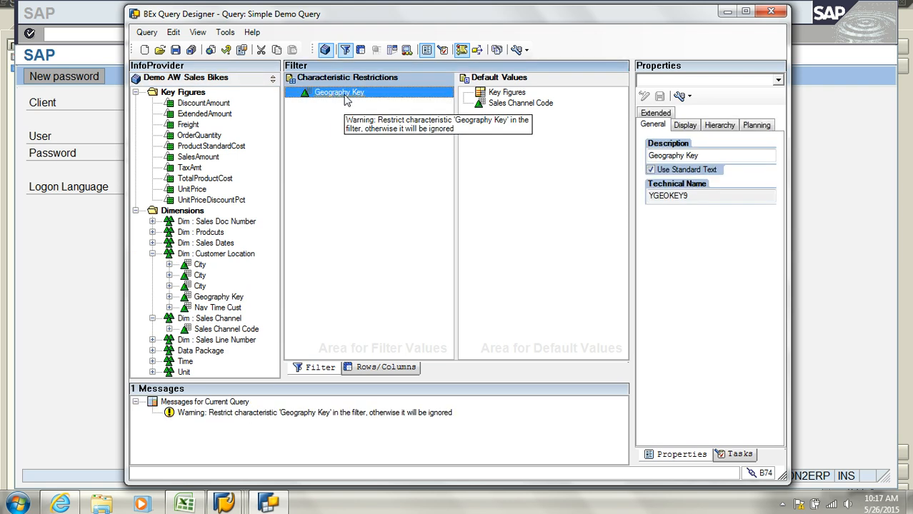
right_click(345, 100)
left_click(376, 105)
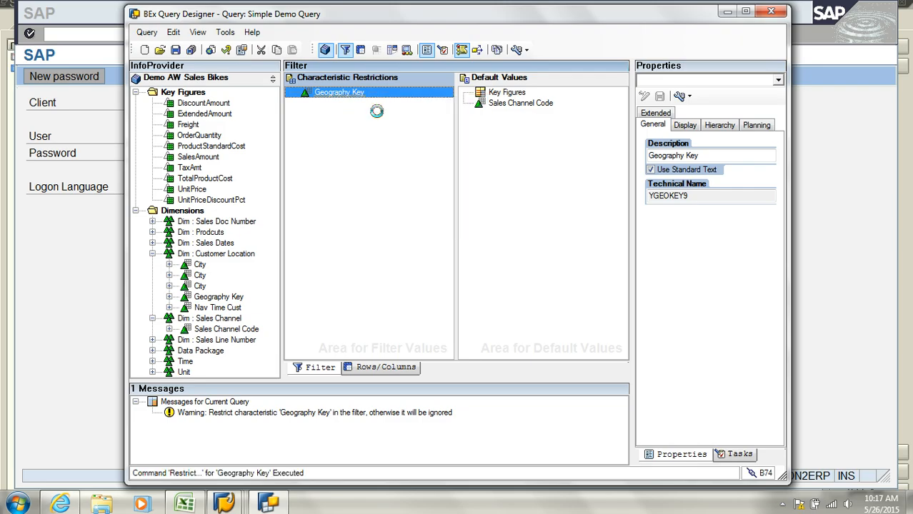
left_click(345, 146)
left_click(345, 175)
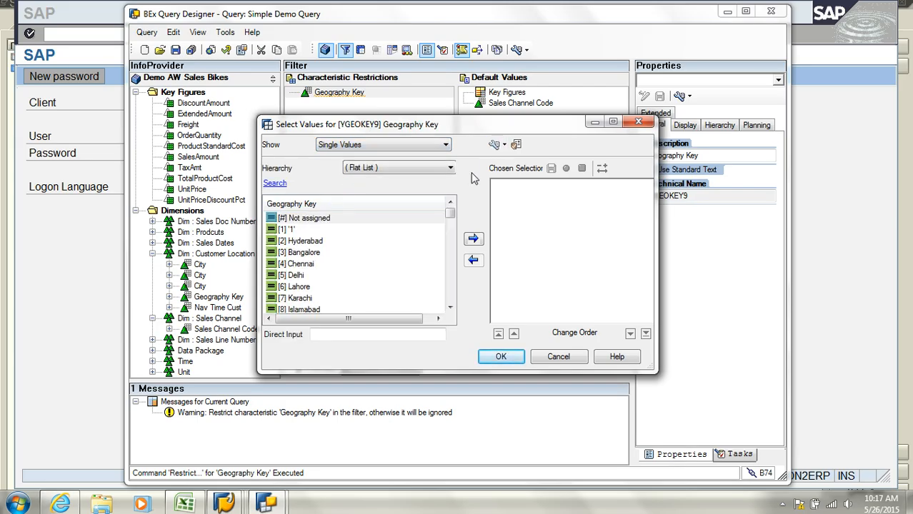
left_click(294, 244)
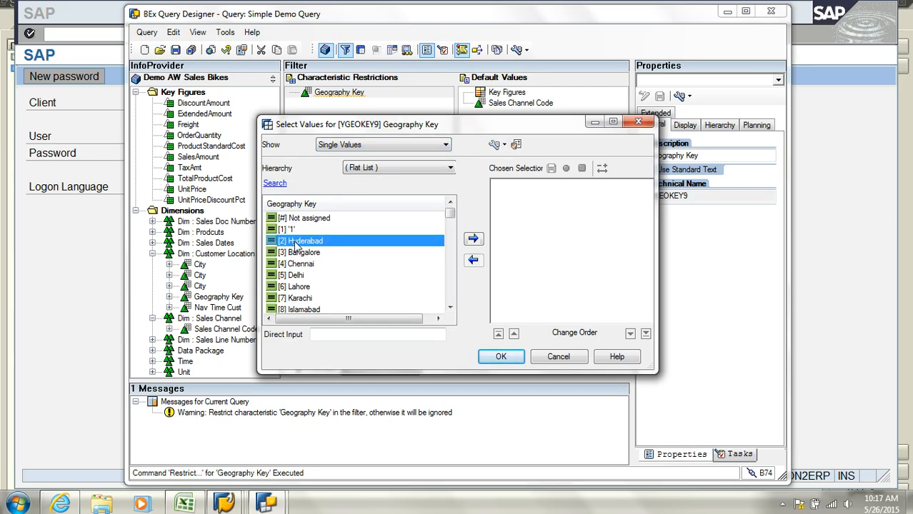
left_click(476, 240)
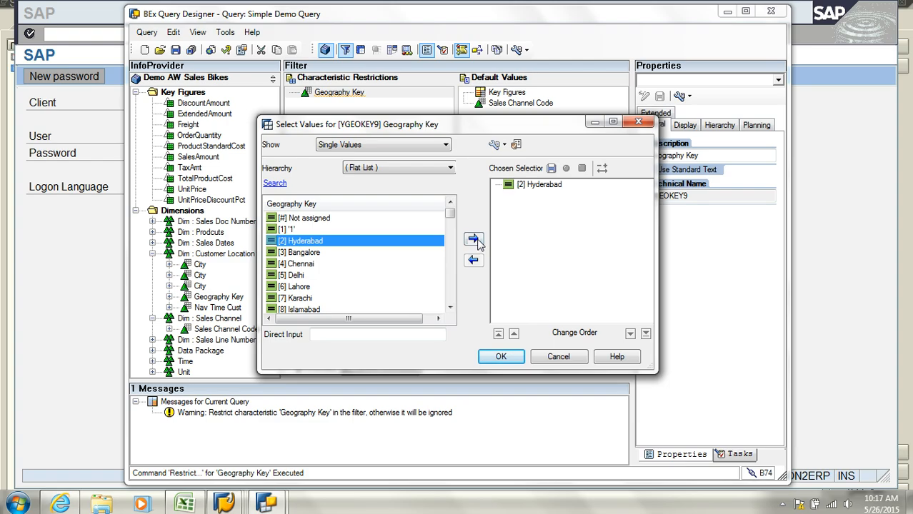
left_click(502, 357)
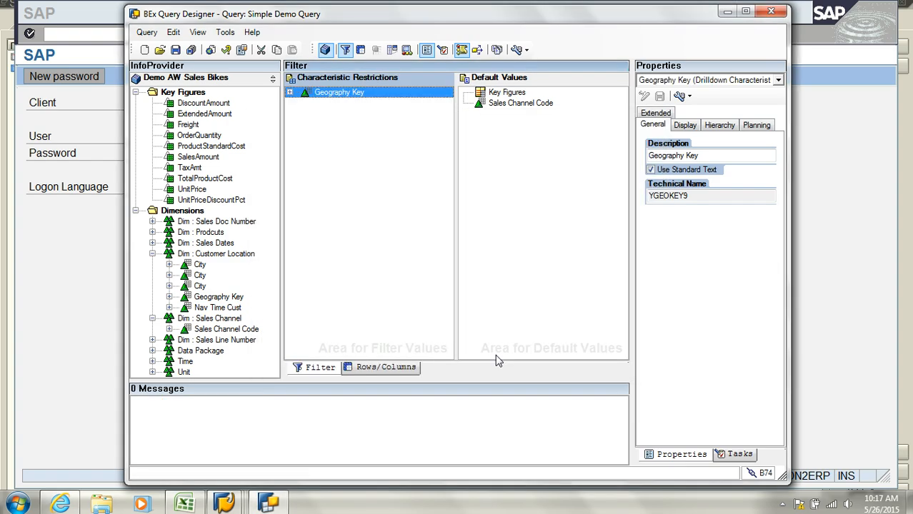
Step: Save the query, switch to the SAP Query window and leave the old output to rerun Simple Demo Query
left_click(364, 368)
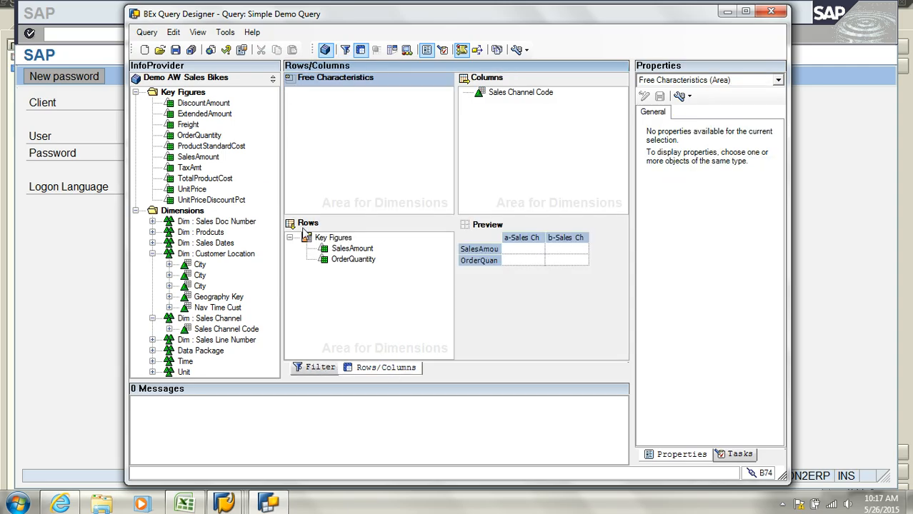
left_click(175, 49)
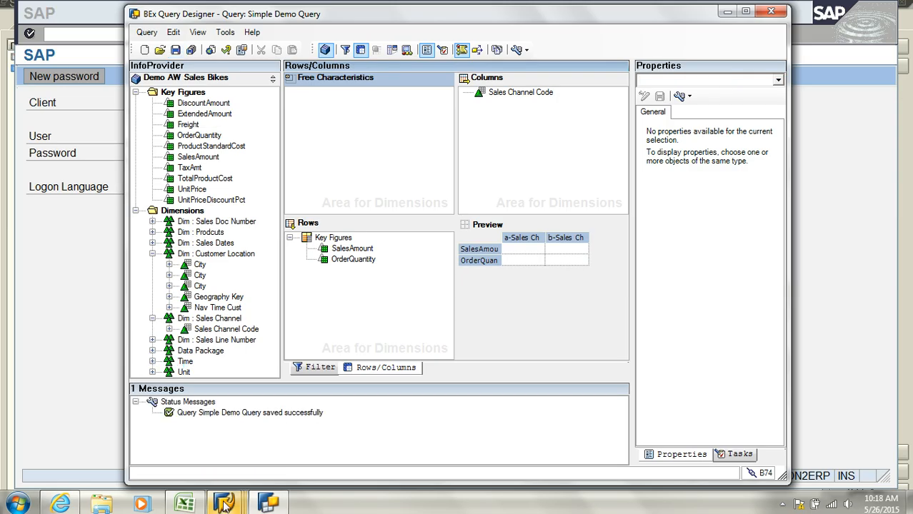
mouse_move(223, 504)
left_click(401, 450)
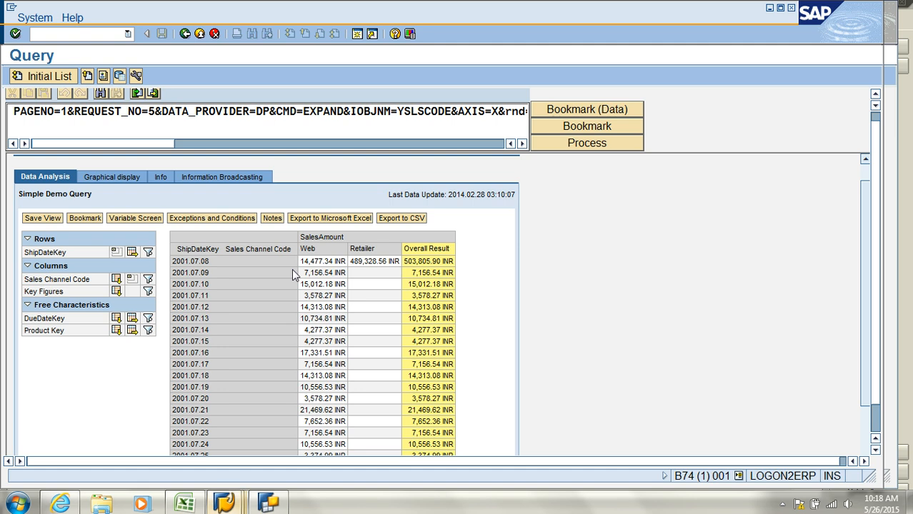
left_click(186, 34)
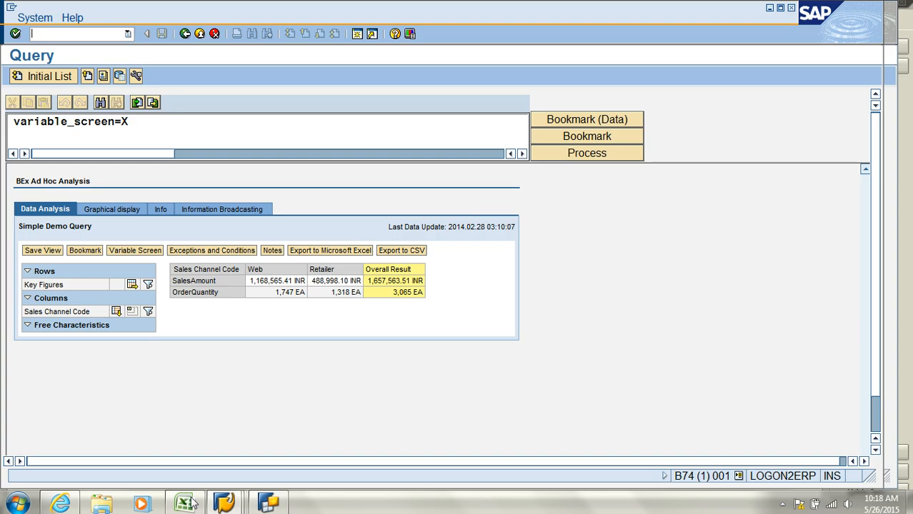
Step: Back in the Query Designer, move the Hyderabad restriction on Geography Key from the characteristic restrictions to the default values
left_click(268, 504)
left_click(335, 367)
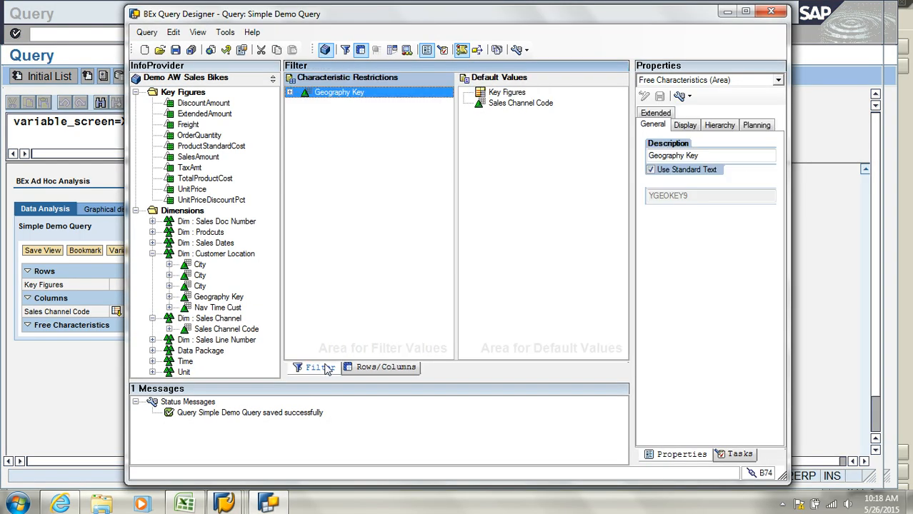
left_click_drag(340, 93, 530, 123)
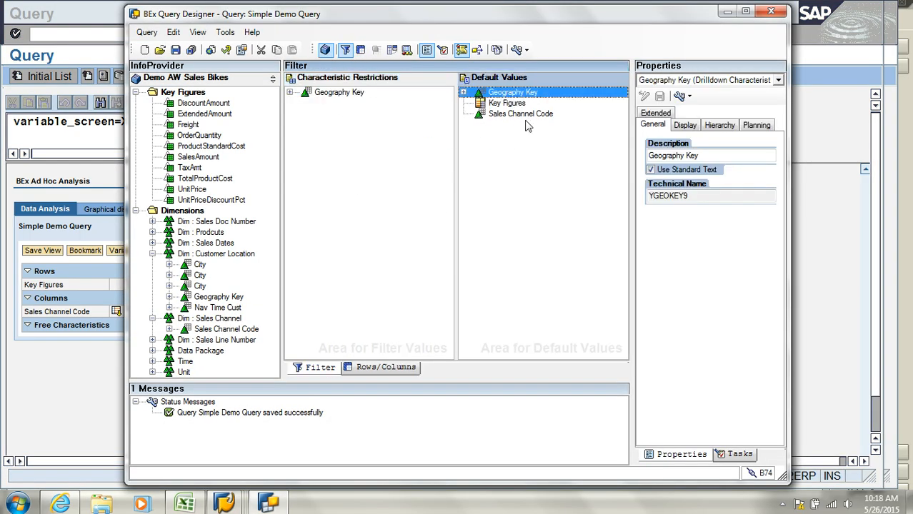
left_click(332, 95)
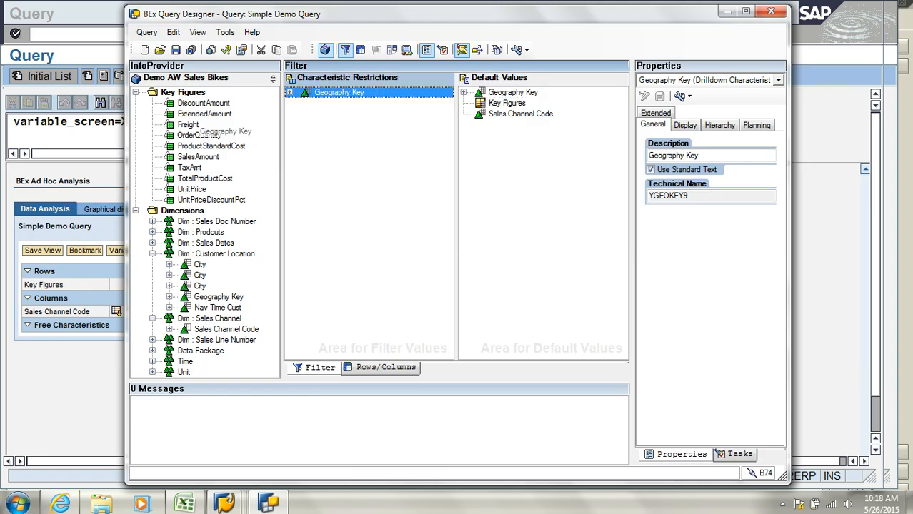
left_click(311, 189)
left_click(383, 370)
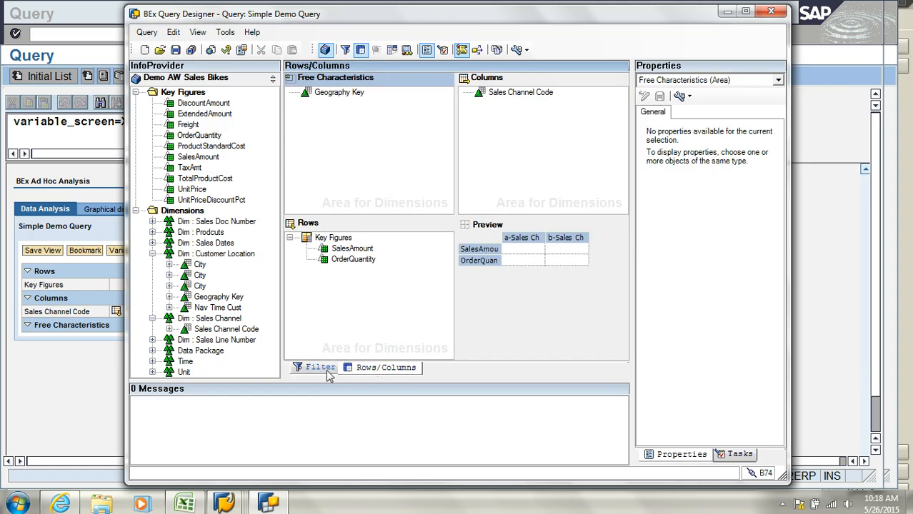
left_click(327, 370)
left_click(463, 94)
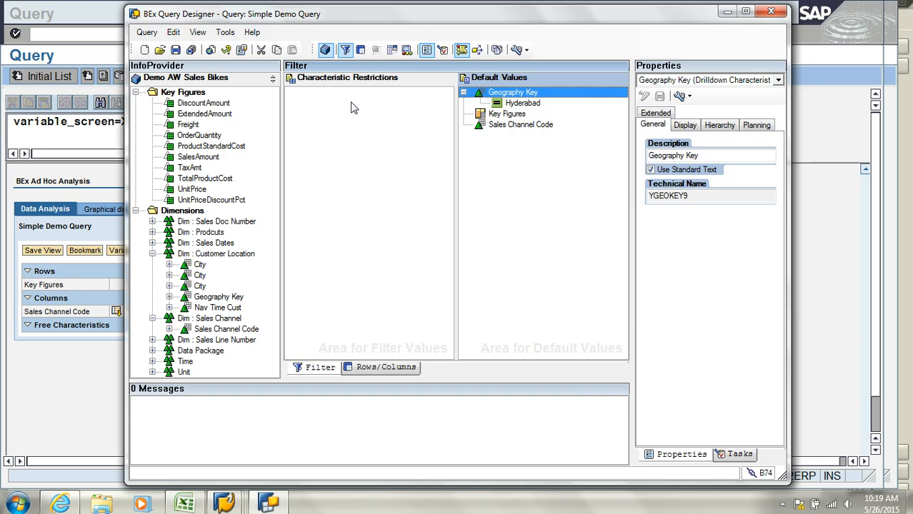
Step: Try to save the changed query and close the Query Designer
left_click(176, 50)
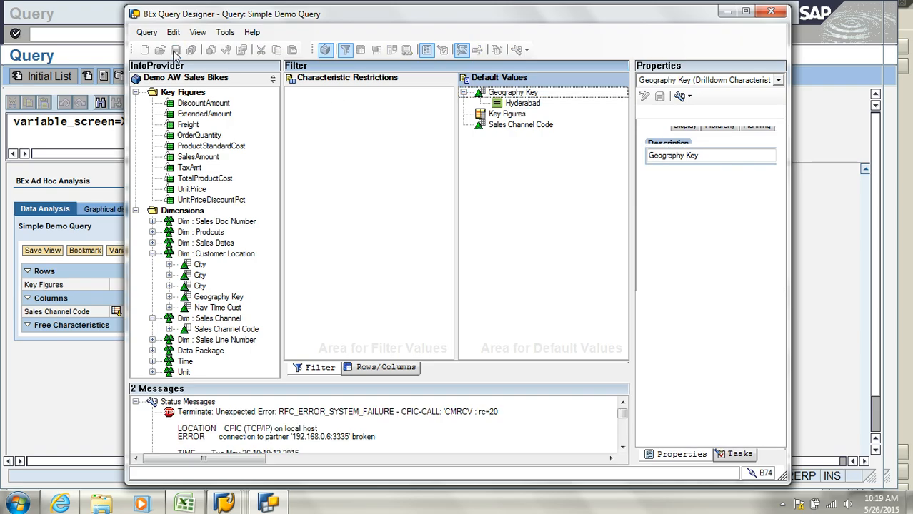
left_click(781, 13)
left_click(458, 270)
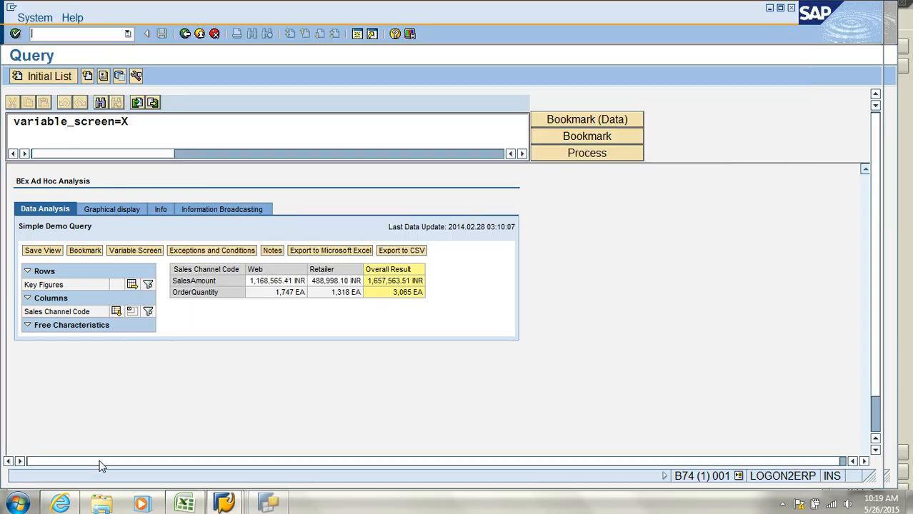
Step: Restart the Query Designer and try to log on to the sap bw system with the account password
left_click(17, 505)
left_click(62, 266)
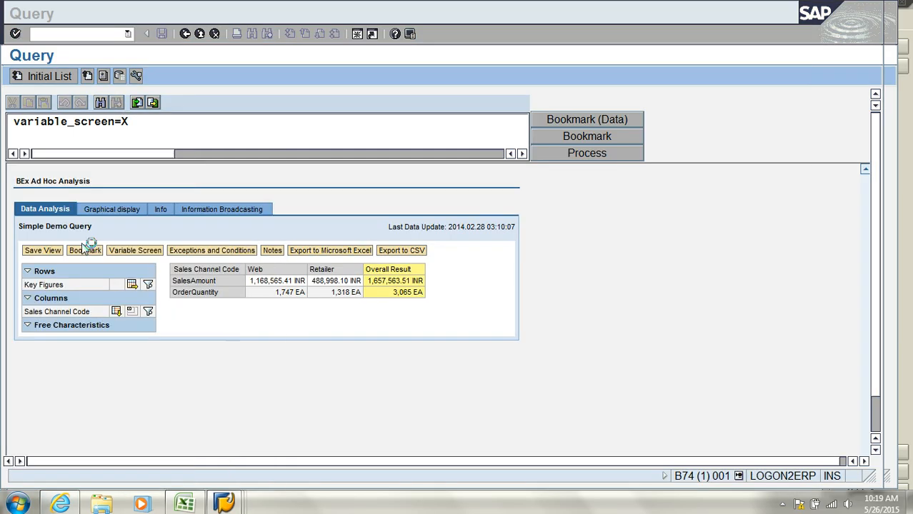
left_click(403, 217)
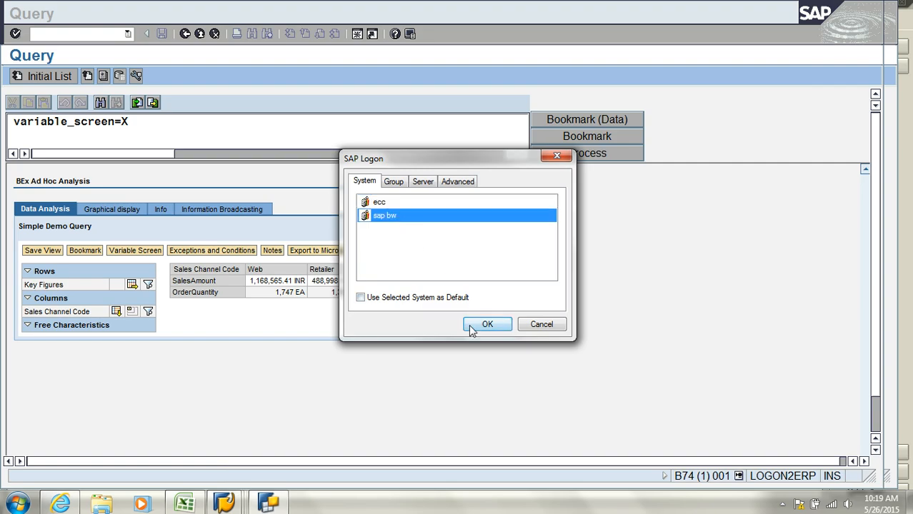
left_click(469, 325)
type("***")
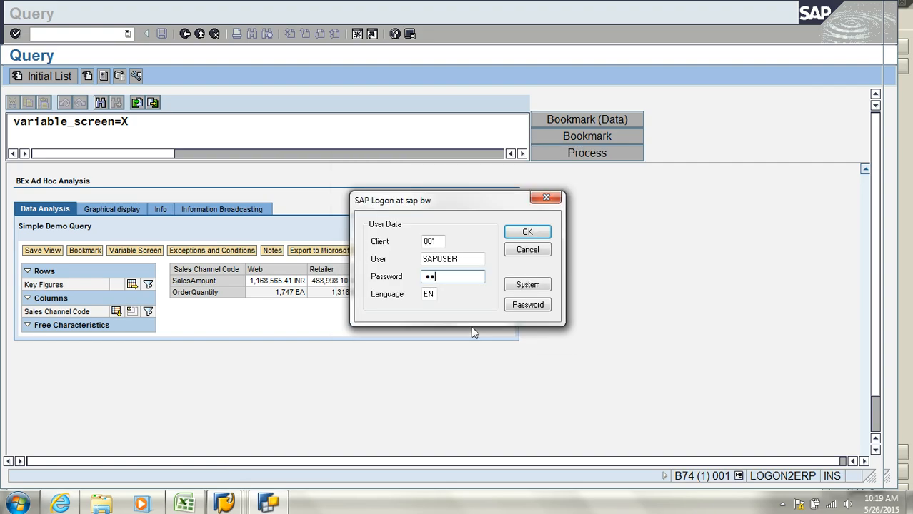
type("*****")
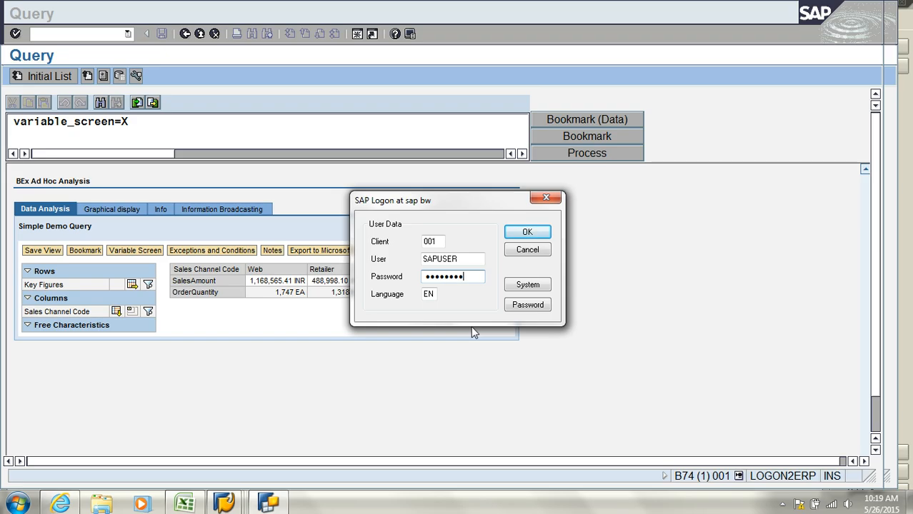
key("Return")
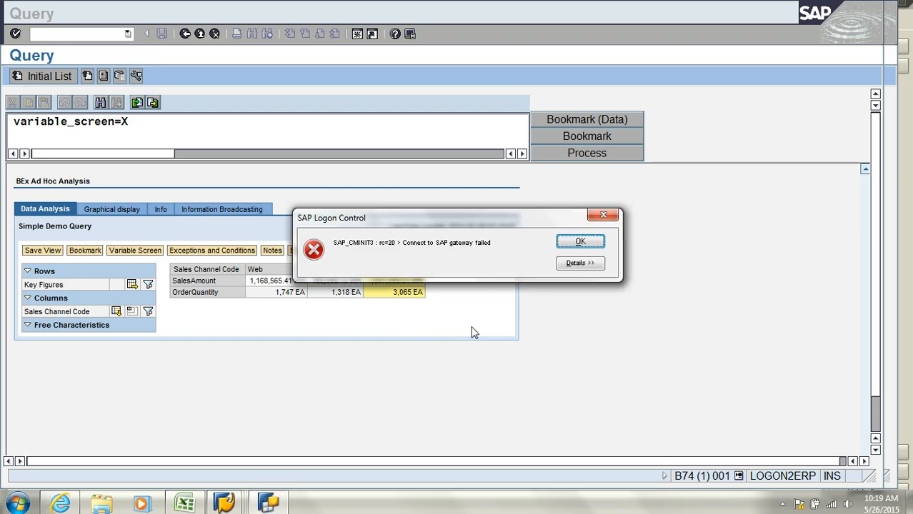
left_click(594, 241)
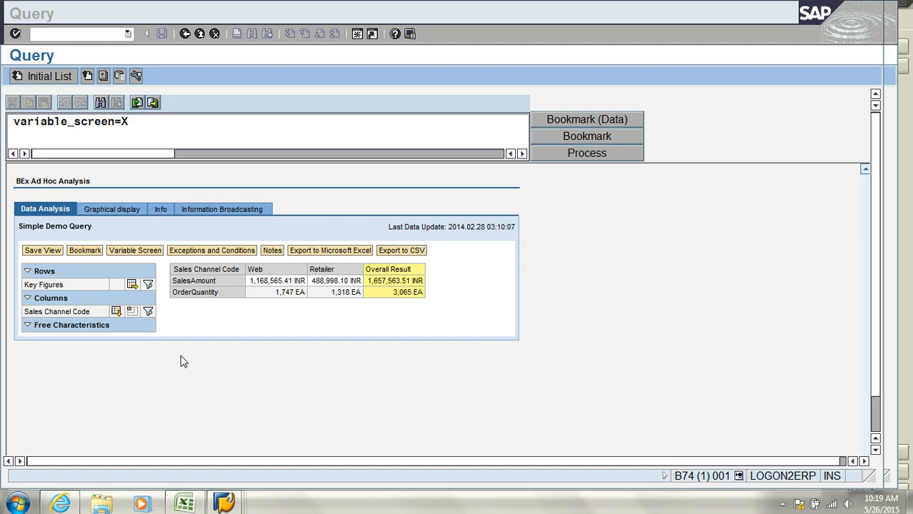
Step: Switch to the SAP logon screen, try to log on with the account password, and retry the sap bw connection from SAP Logon
mouse_move(224, 505)
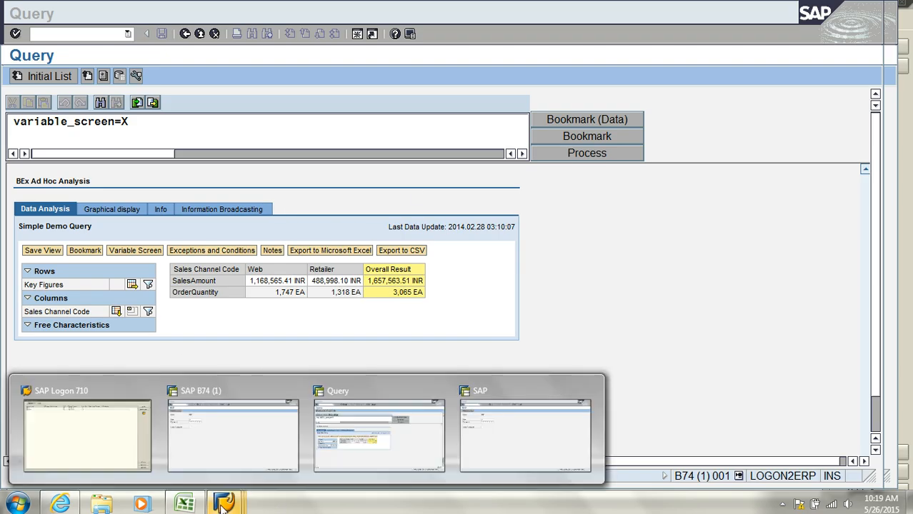
left_click(482, 448)
key("space")
left_click(174, 153)
key("Tab")
type("*******")
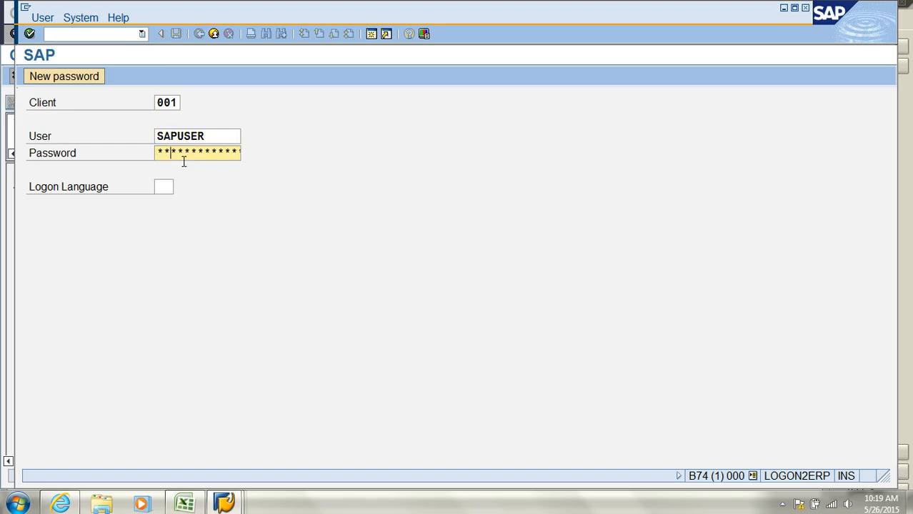
key("Return")
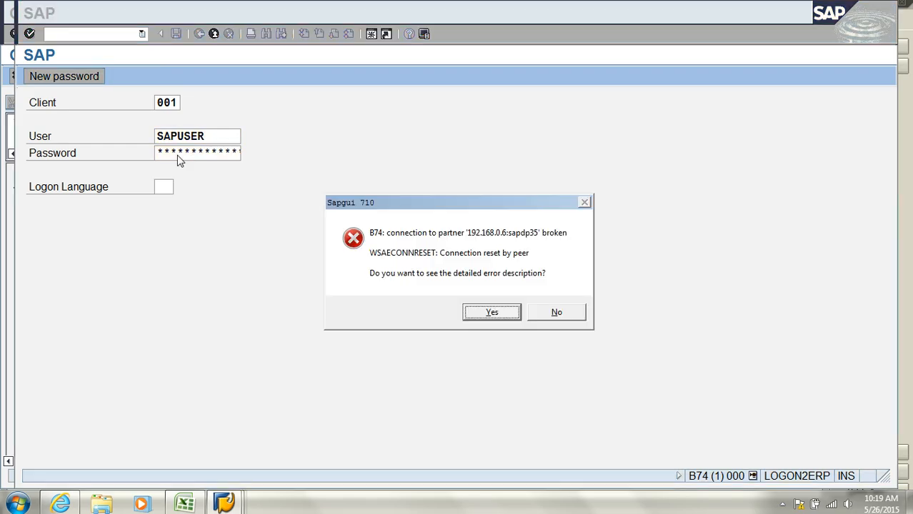
left_click(556, 313)
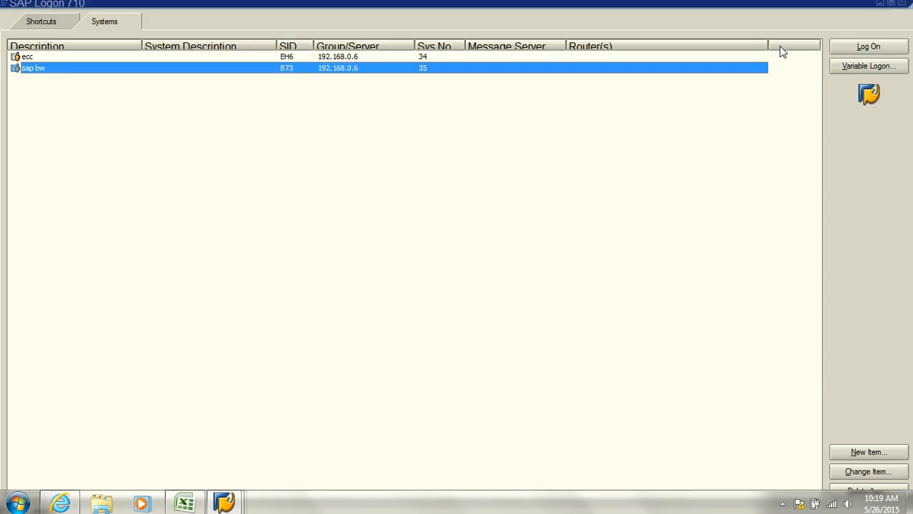
left_click(852, 53)
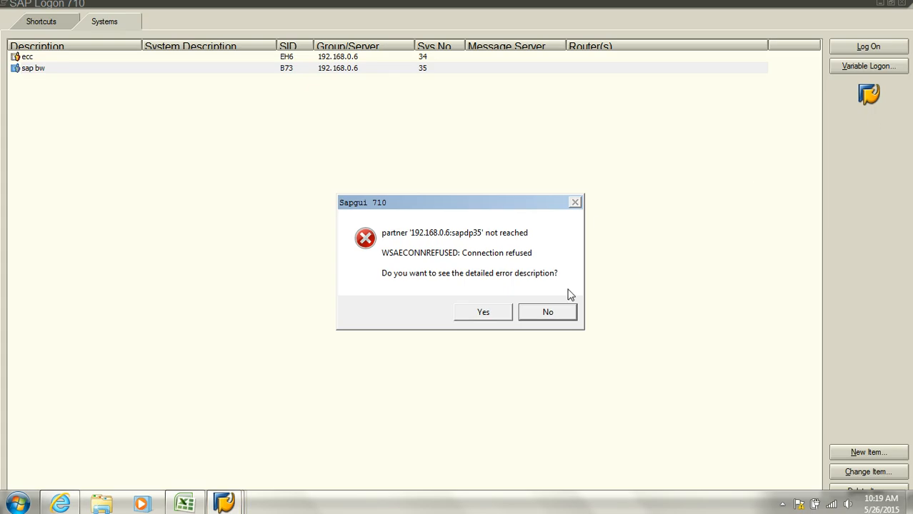
left_click(551, 314)
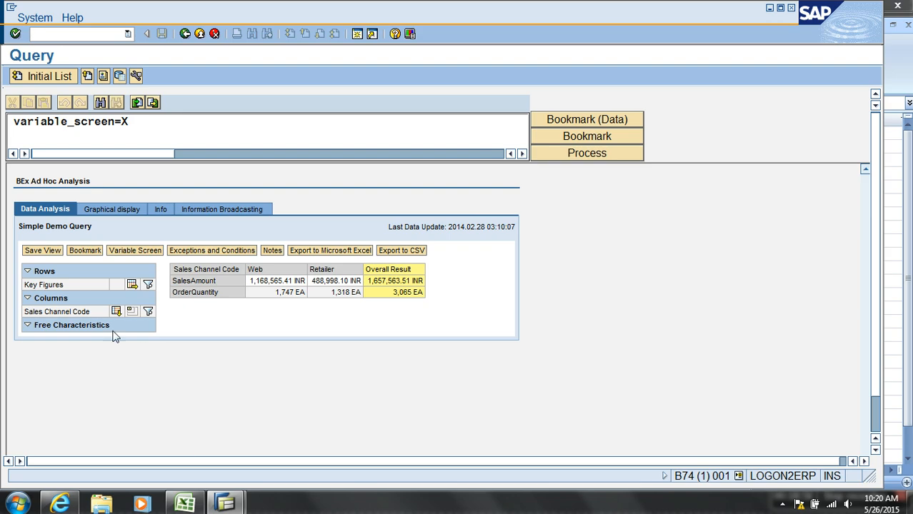
Step: Leave the query result and Query Monitor, then start the Query Designer and log on to sap bw with the account password
left_click(185, 34)
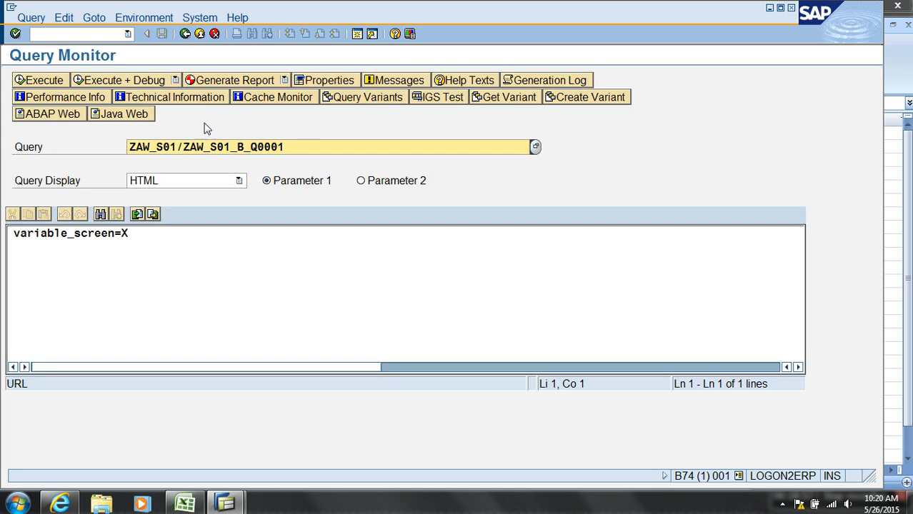
left_click(184, 34)
left_click(16, 502)
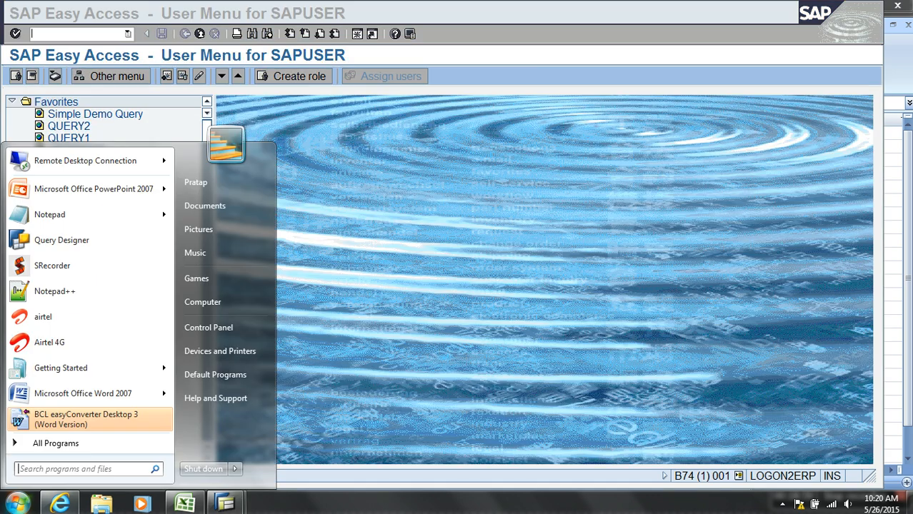
left_click(40, 239)
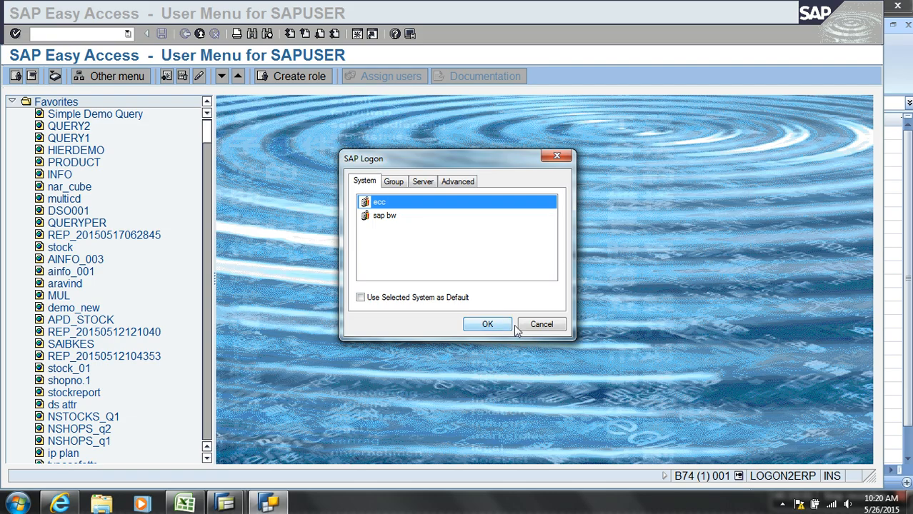
left_click(434, 217)
left_click(488, 325)
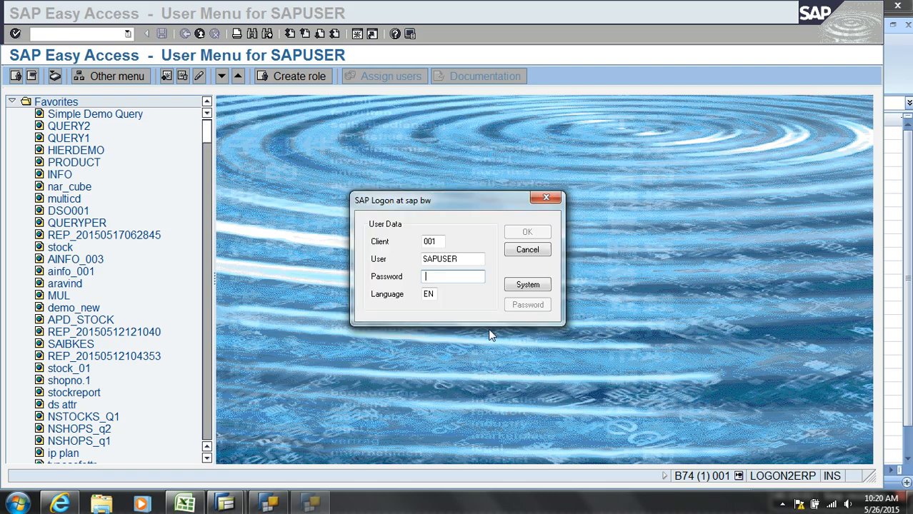
type("******")
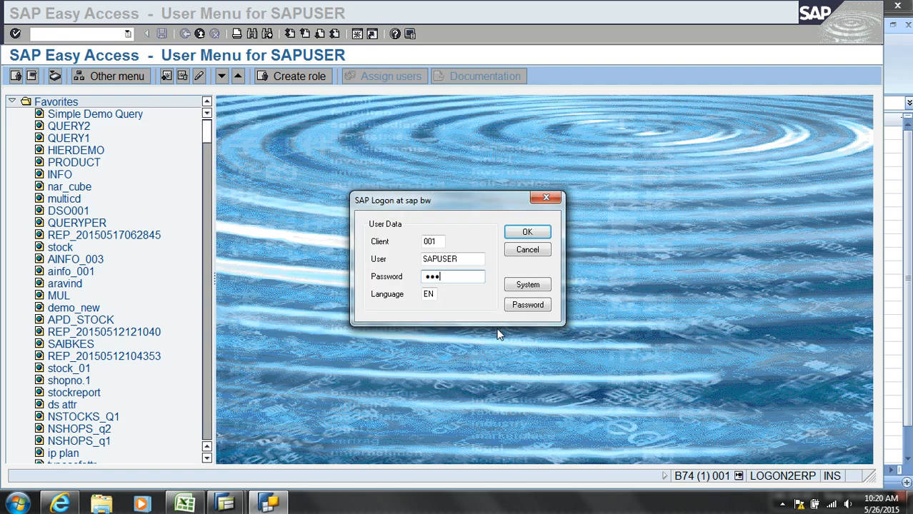
type("**")
key("Return")
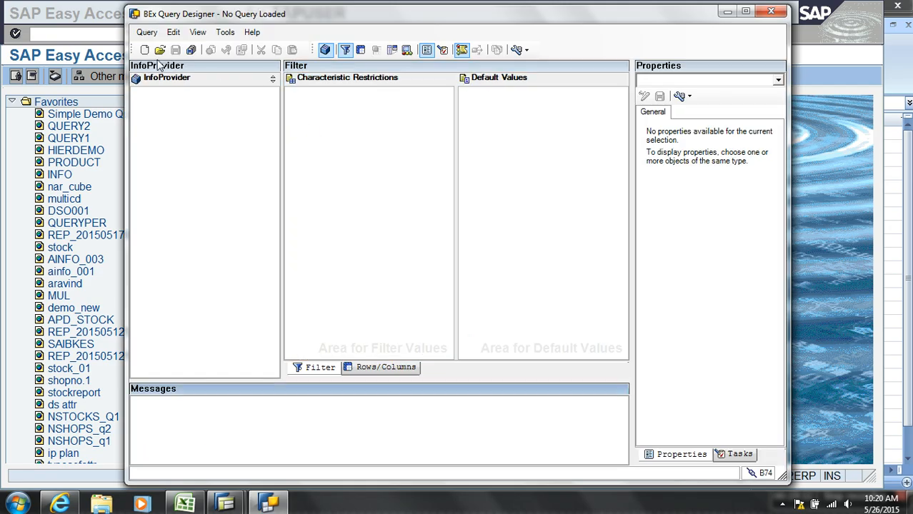
Step: Search the existing queries for zaw and open the Simple Demo Query, ZAW_S01_B_Q0001
left_click(161, 50)
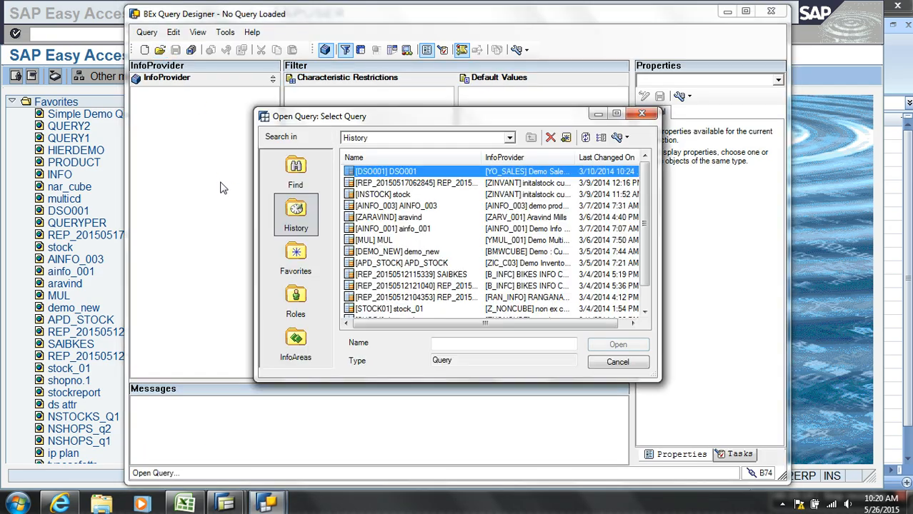
left_click(293, 172)
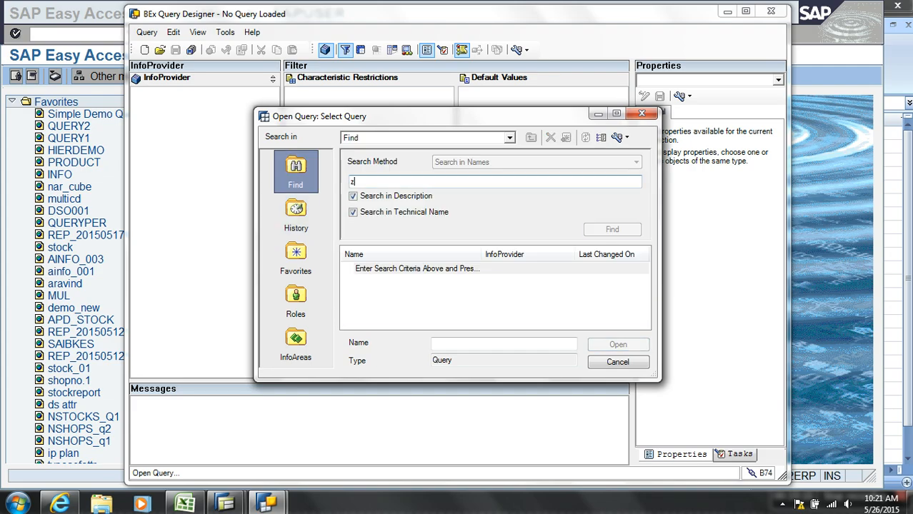
type("zaw")
key("Return")
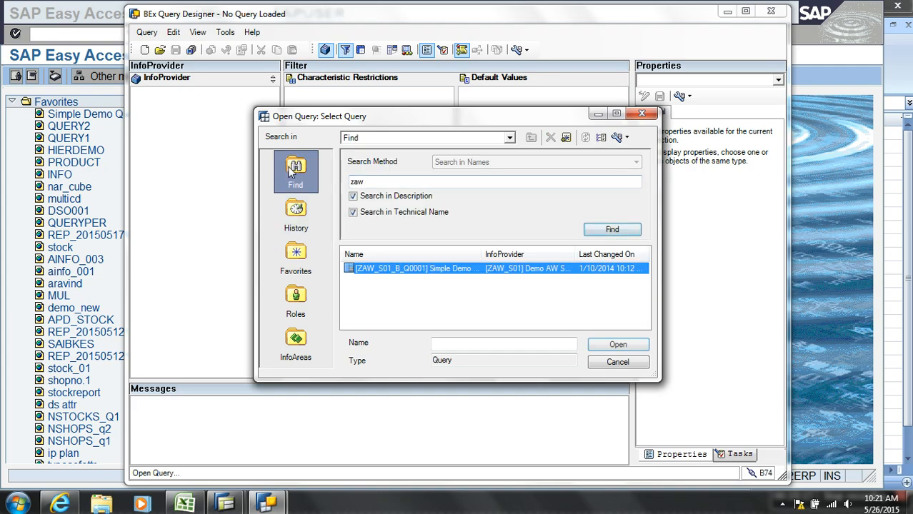
double_click(398, 271)
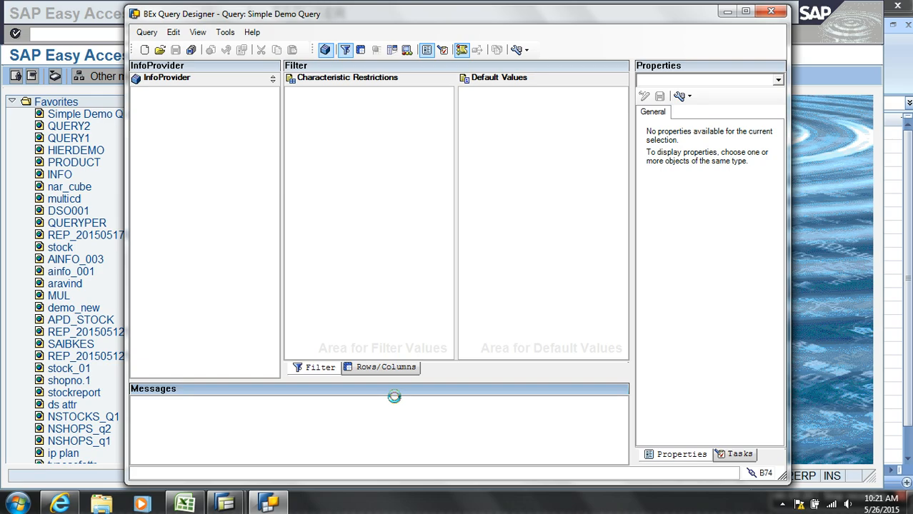
Step: Move the Geography Key restriction on Hyderabad from the characteristic restrictions to the default values and save the query
left_click(387, 367)
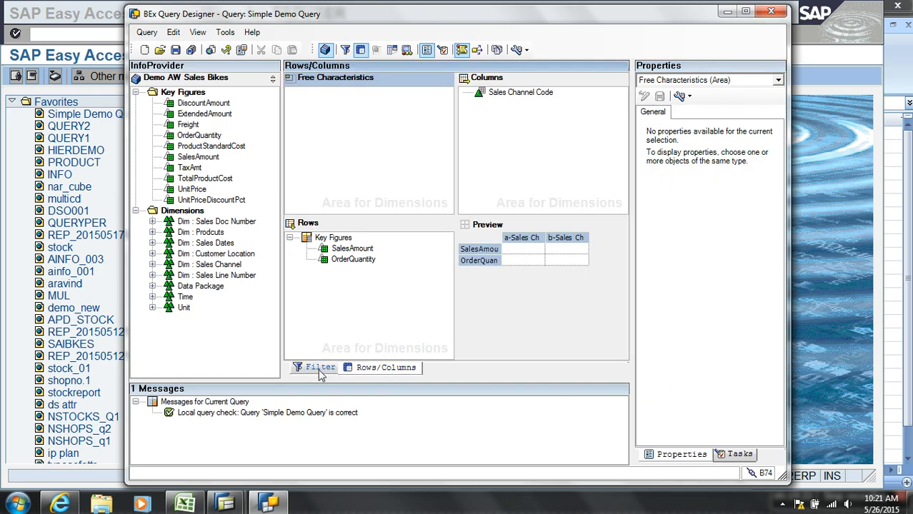
left_click(320, 367)
left_click_drag(336, 96, 525, 102)
left_click_drag(347, 99, 211, 130)
left_click(463, 93)
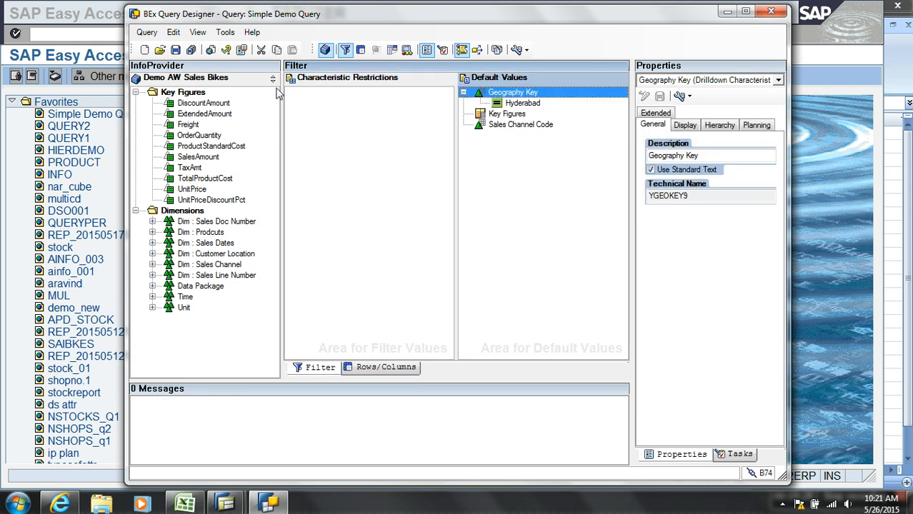
left_click(175, 50)
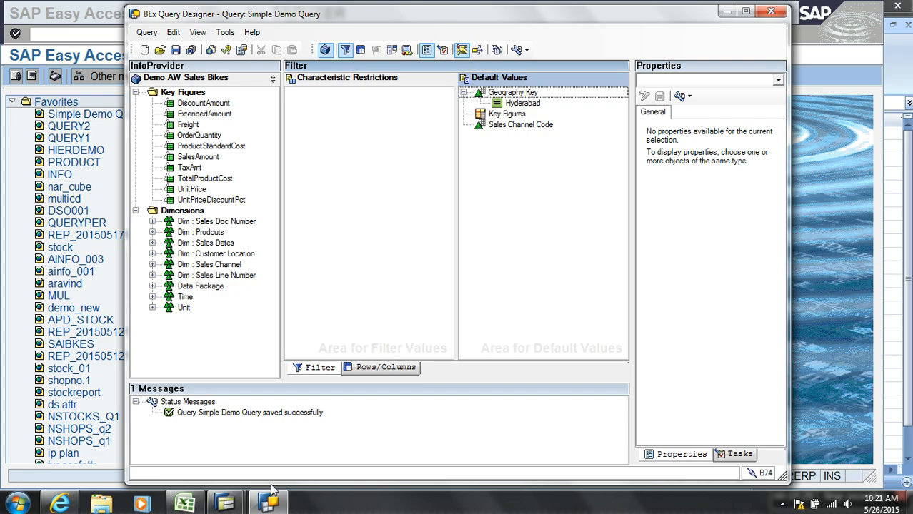
Step: Switch to SAP Easy Access, start transaction rsrt and execute the Simple Demo Query
mouse_move(228, 507)
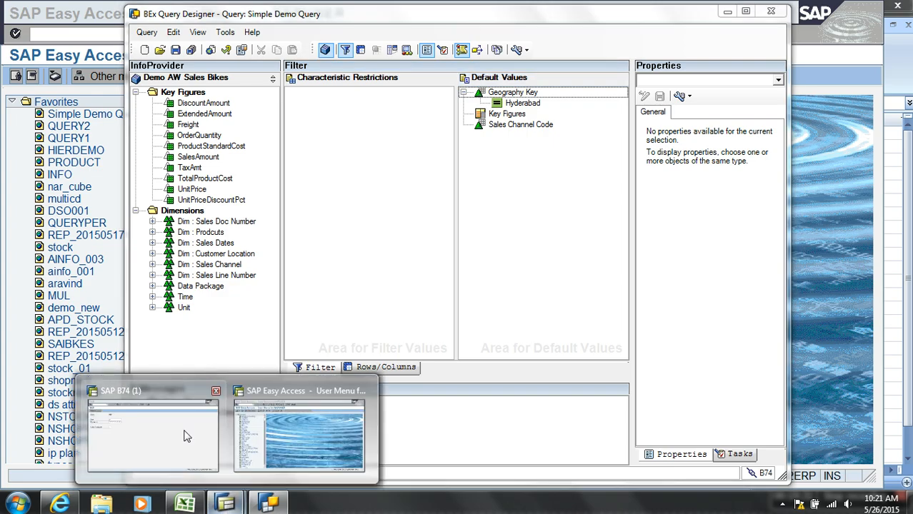
left_click(266, 437)
type("rsrt")
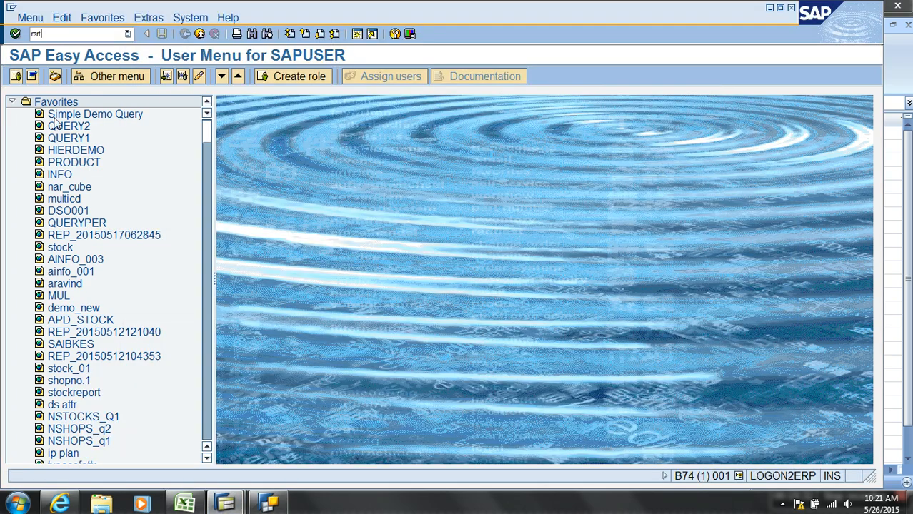
key("Return")
left_click(41, 83)
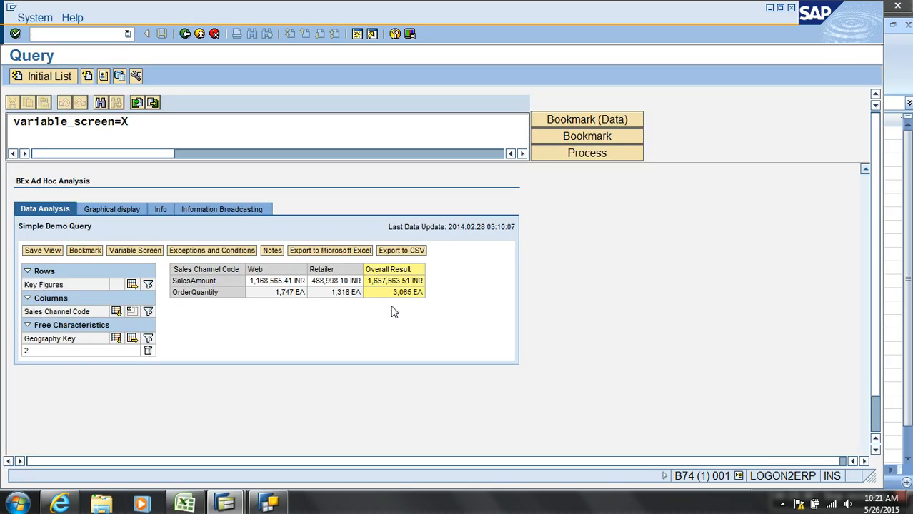
Step: Filter the executed query's Geography Key to value 3 only, and return to the Query Designer
left_click(148, 339)
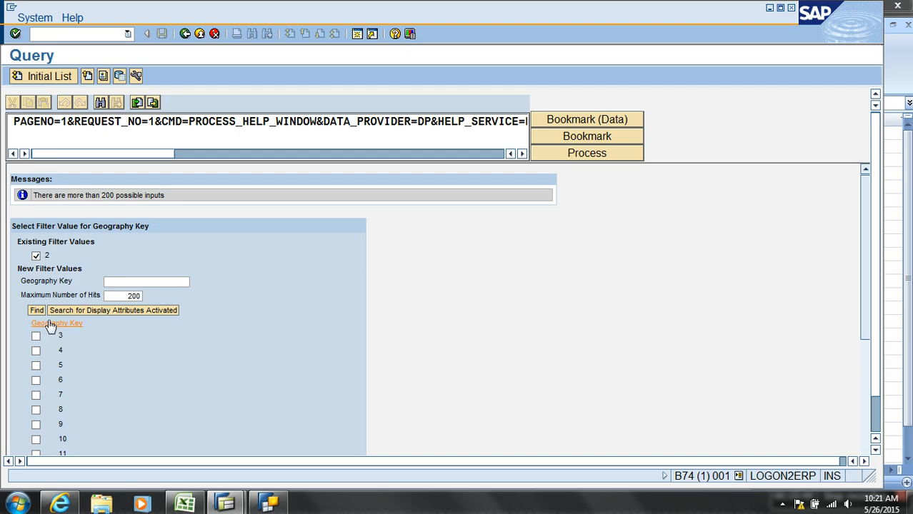
left_click(36, 336)
scroll(134, 379, "down", 5)
left_click(38, 439)
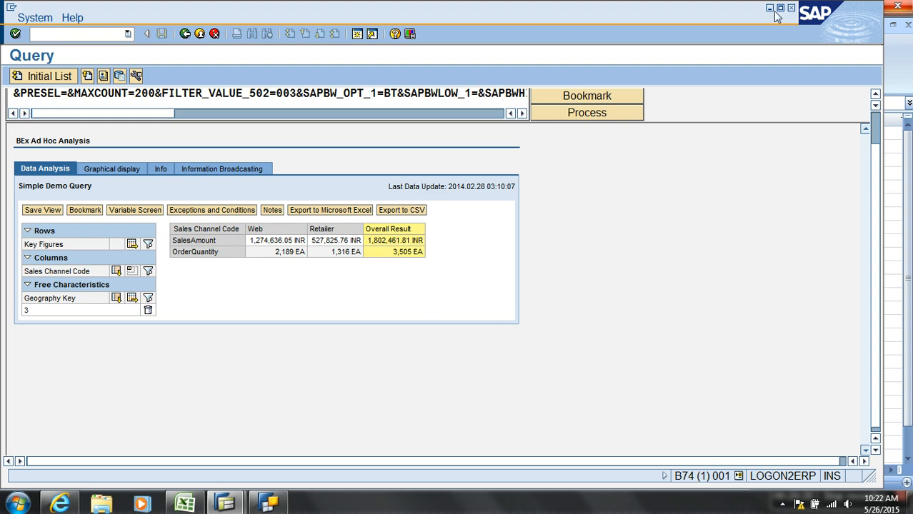
key("super+d")
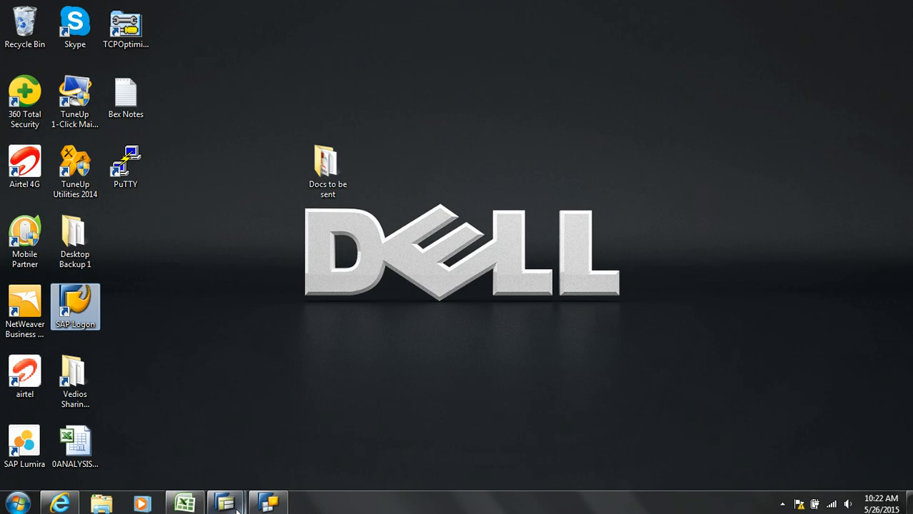
left_click(269, 504)
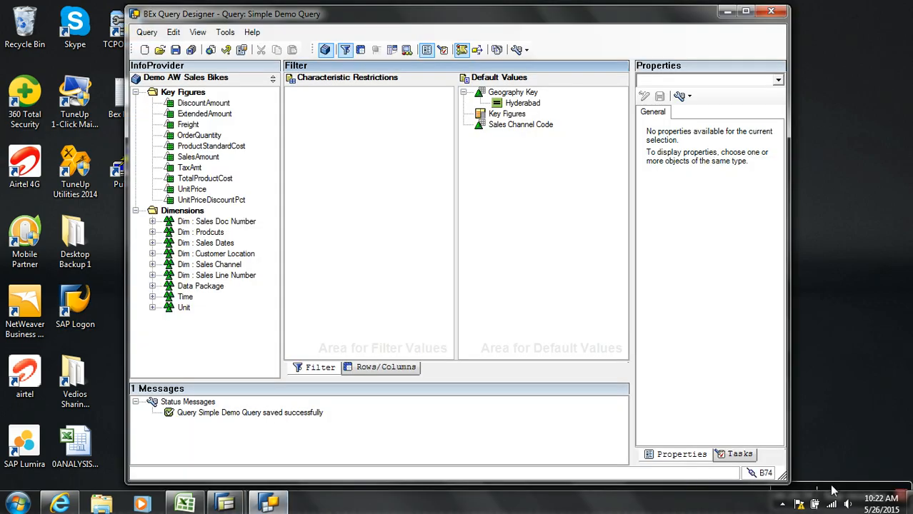